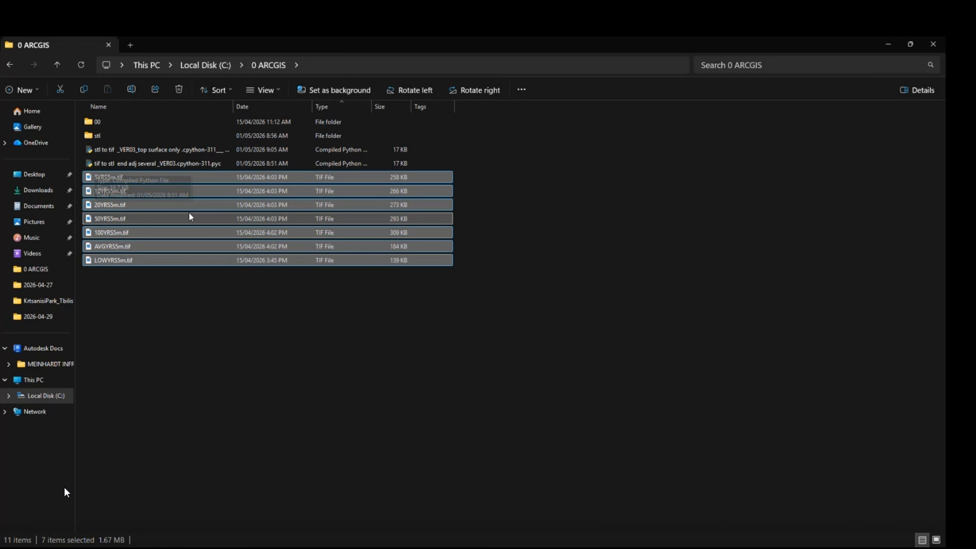
Run the "tif to stl end adj several _VER03.cpython-311.pyc" script with ArcGIS Pro to convert the TIF files in the folder.
right_click(180, 163)
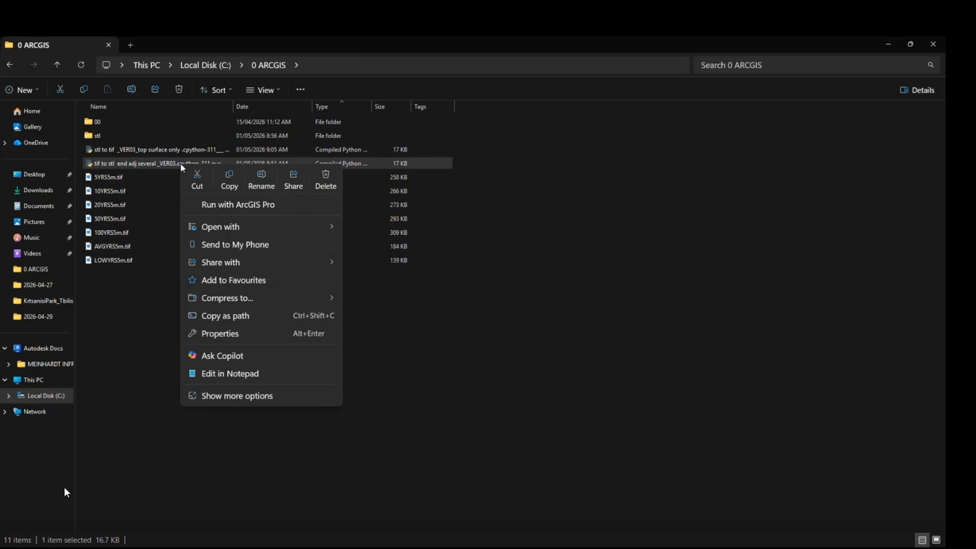
click(229, 207)
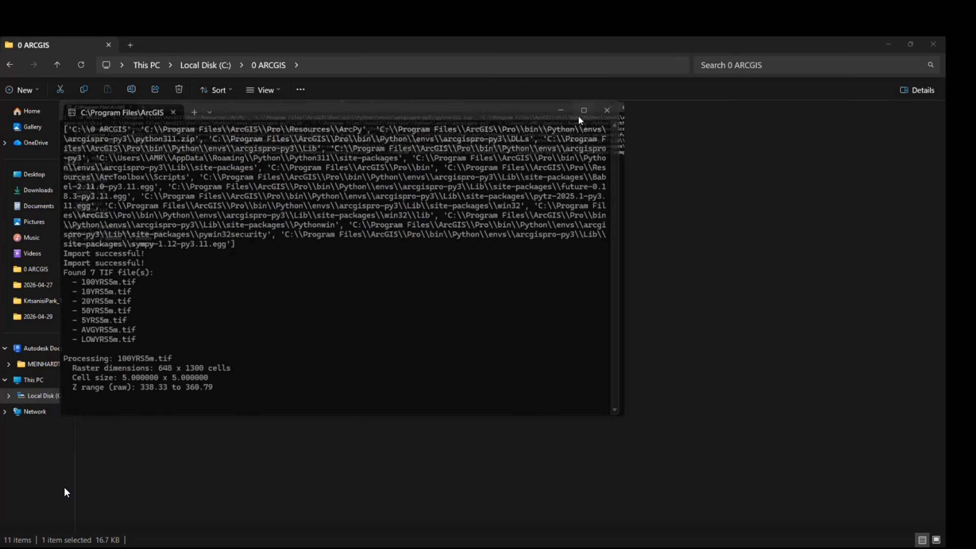
click(577, 111)
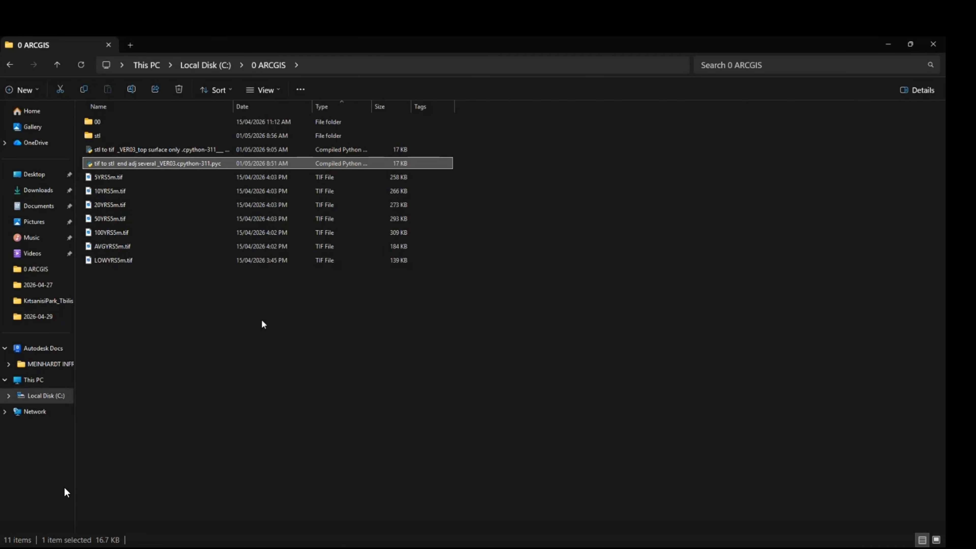
Open the stl folder and select all the converted STL files to review them.
double_click(96, 136)
drag(145, 292, 118, 111)
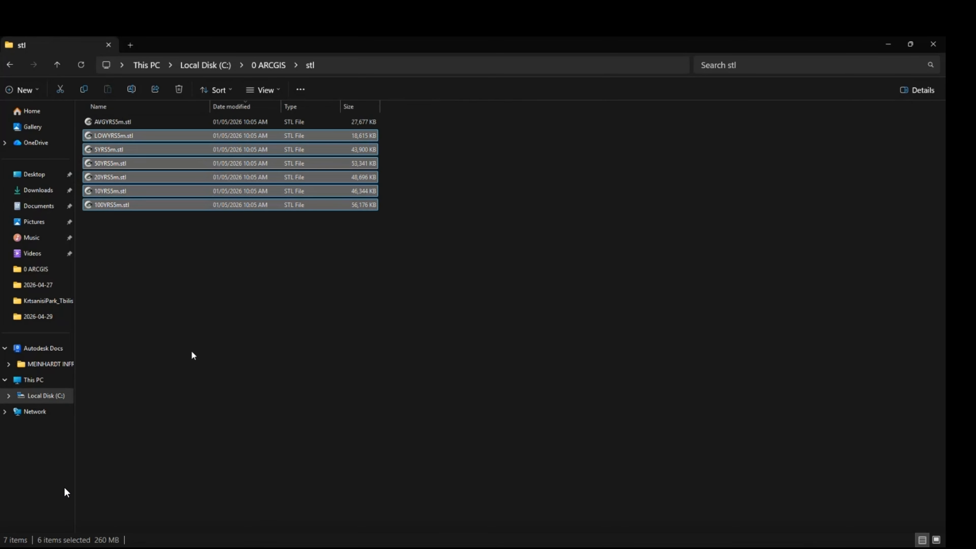
key(ctrl+a)
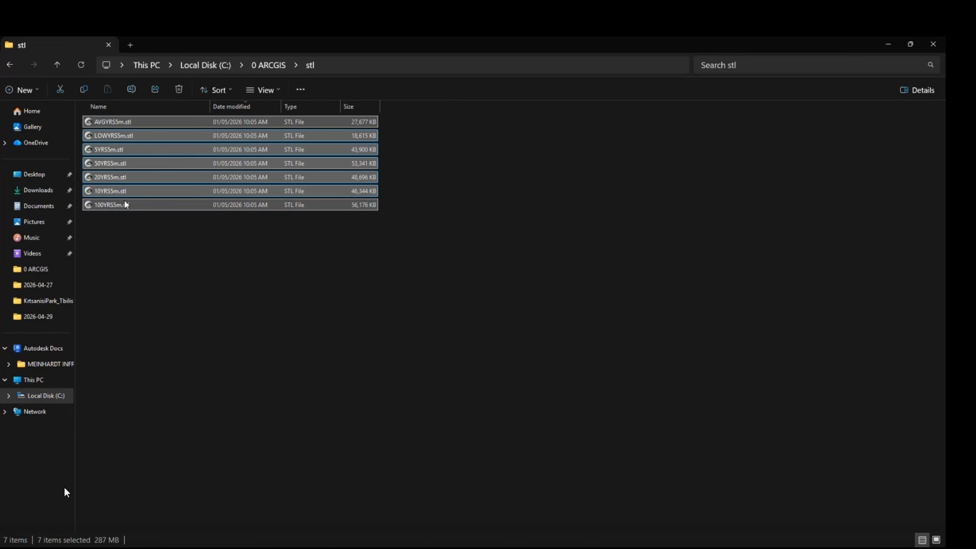
Open LOWYRS5m.stl in MeshLab, examine the river mesh from different angles, and close MeshLab.
click(117, 137)
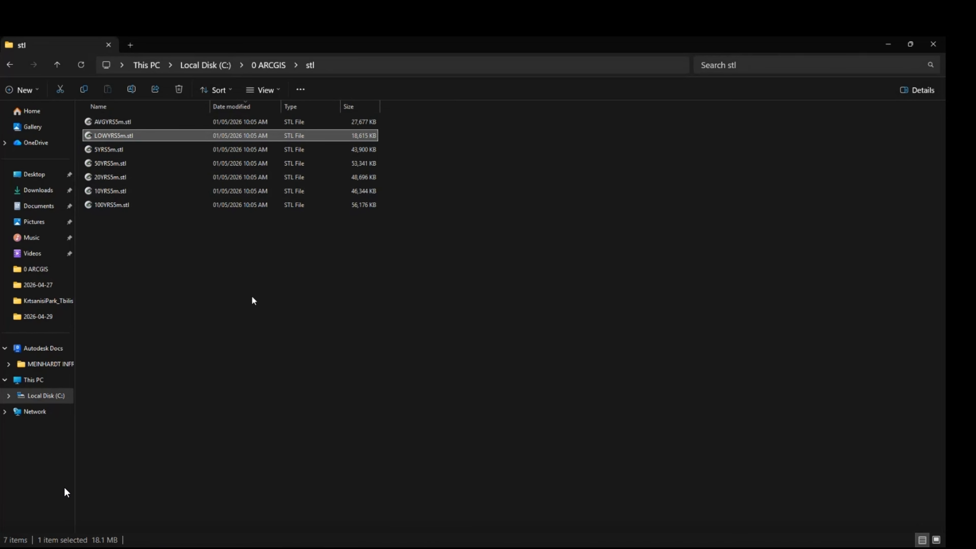
key(Return)
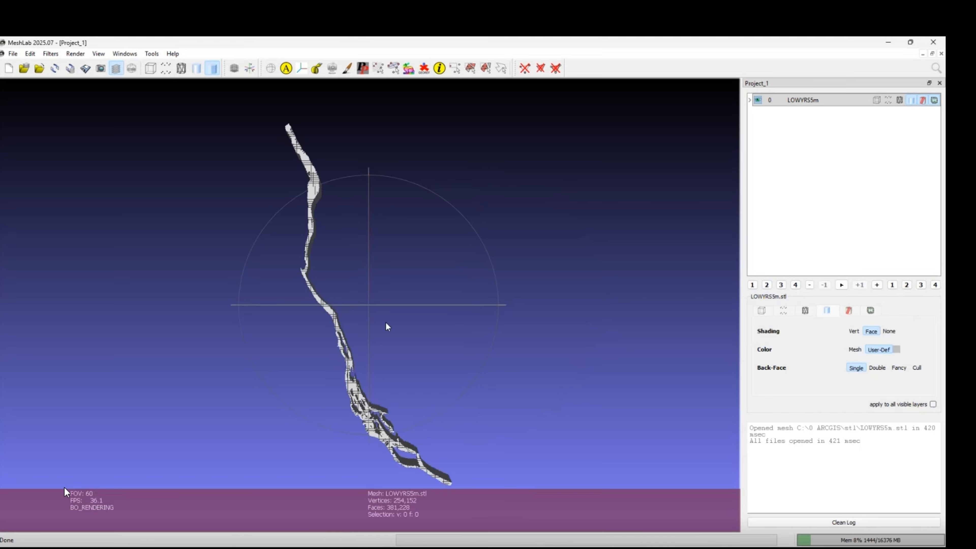
drag(399, 324, 392, 314)
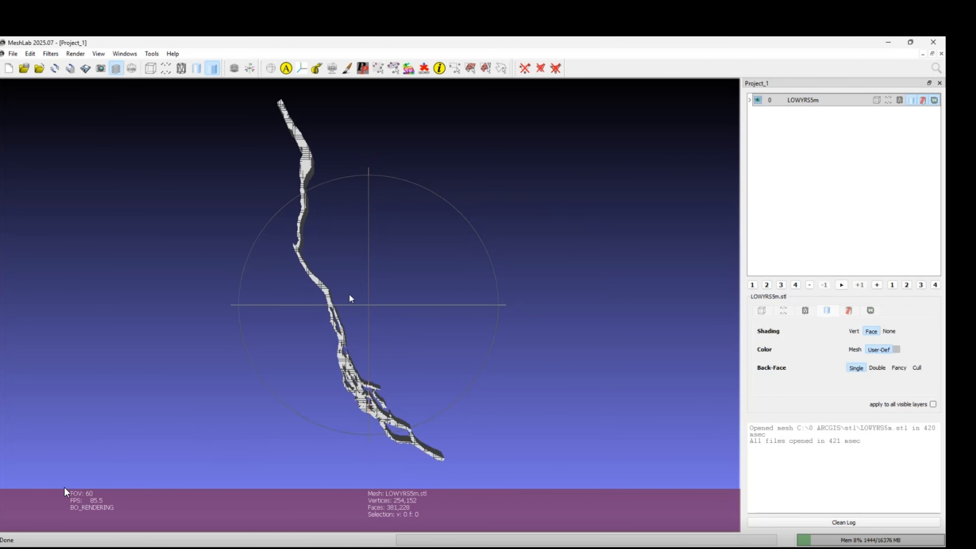
drag(459, 315, 499, 231)
click(933, 42)
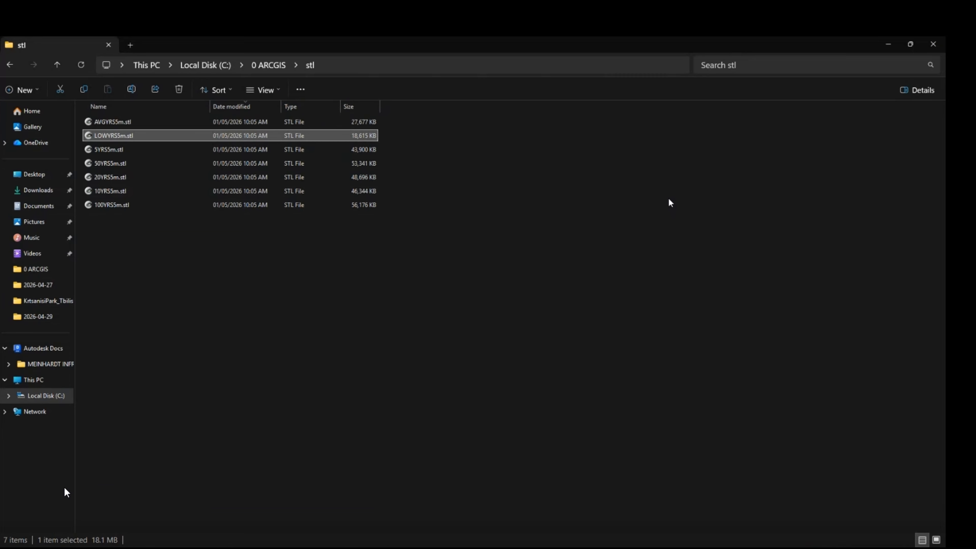
Cut all seven STL files from the stl folder and return to the 0 ARCGIS folder.
drag(475, 326, 211, 94)
right_click(132, 127)
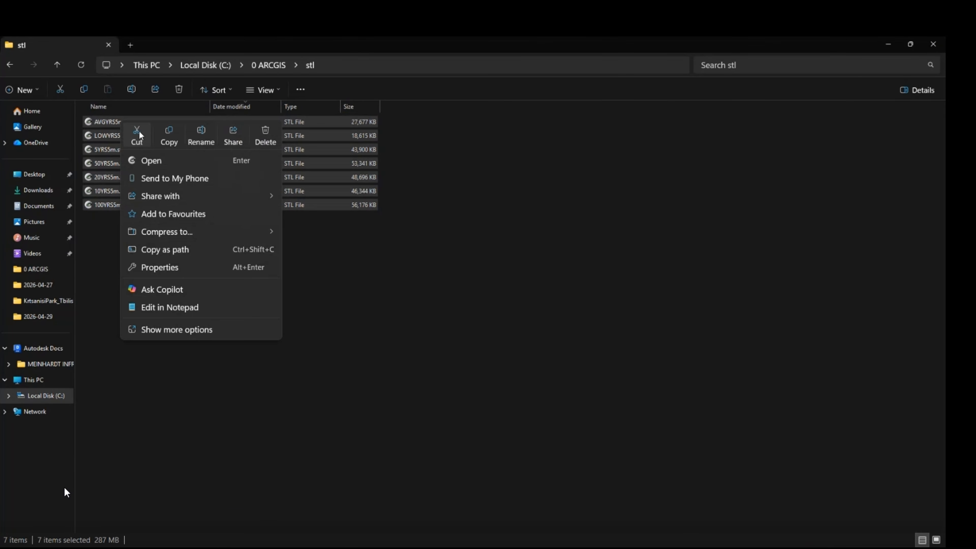
click(139, 133)
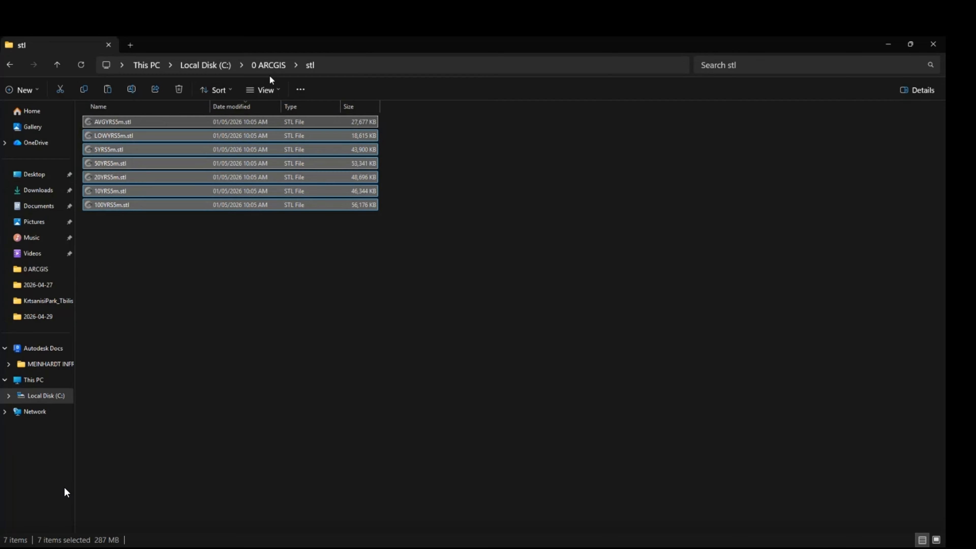
click(269, 73)
Move the seven original TIF files into the stl folder, closing ArcGIS Pro to release 10YRS5m.tif and retrying the move.
drag(166, 330, 99, 135)
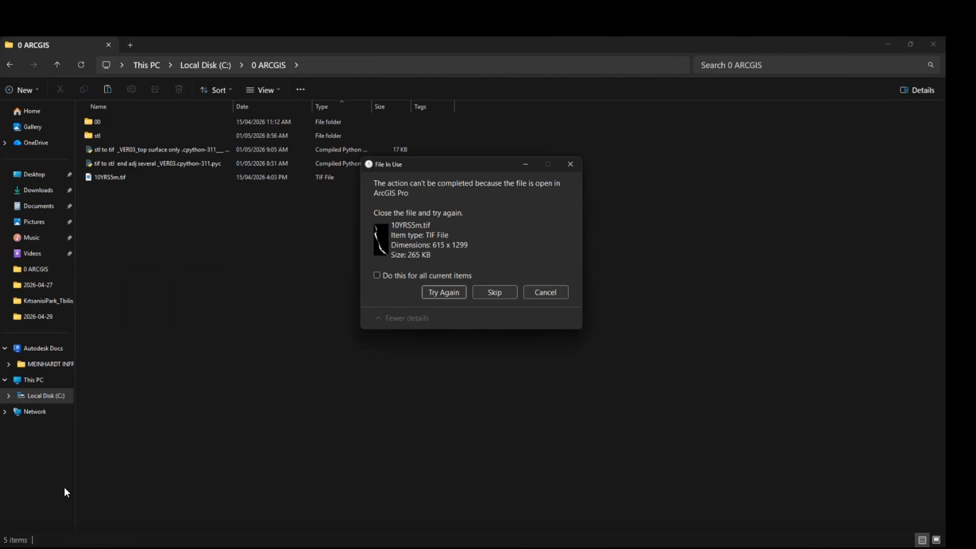
right_click(711, 545)
click(709, 531)
click(435, 290)
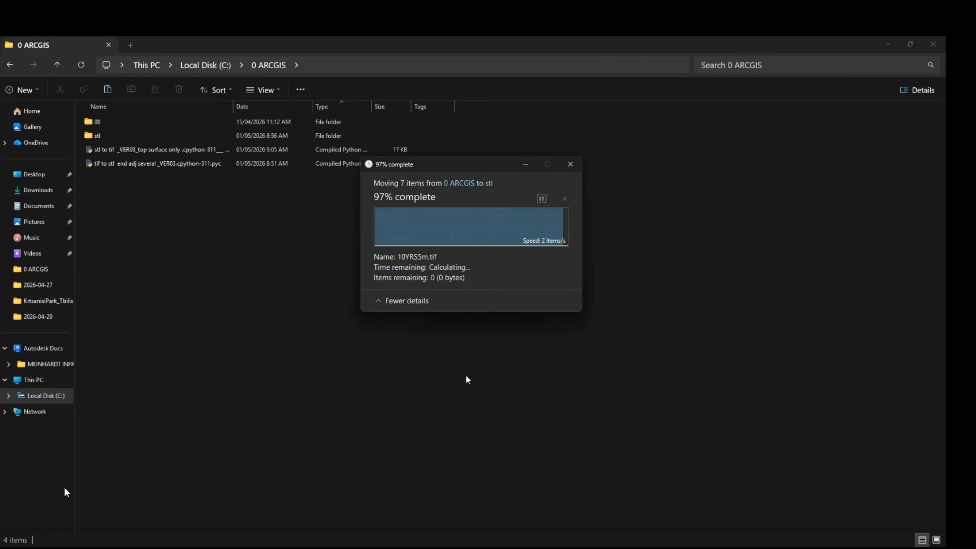
Paste the cut STL files into the 0 ARCGIS folder and launch ArcGIS Pro.
right_click(193, 251)
click(264, 344)
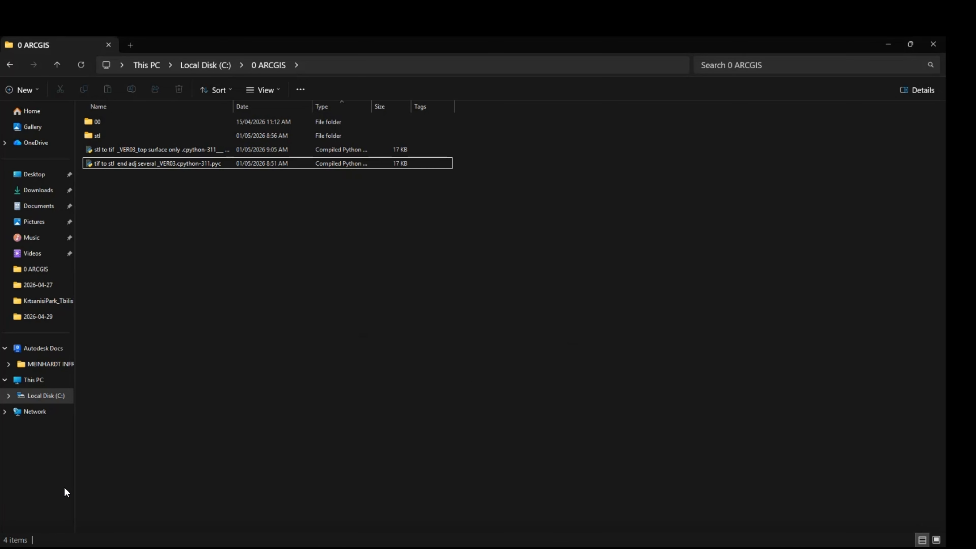
key(super)
click(184, 349)
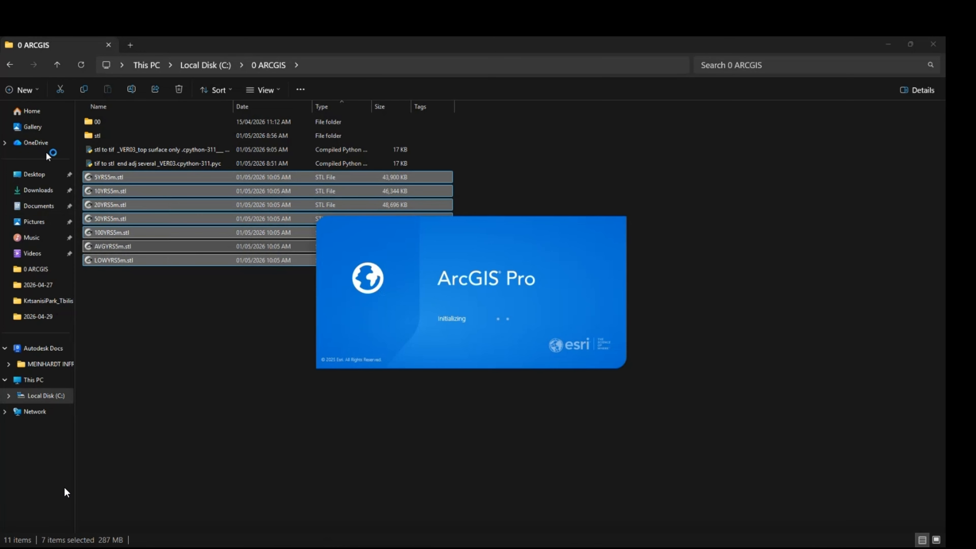
Run the "stl to tif _VER03_top surface only" script with ArcGIS Pro to convert the STL files back to TIF.
click(146, 281)
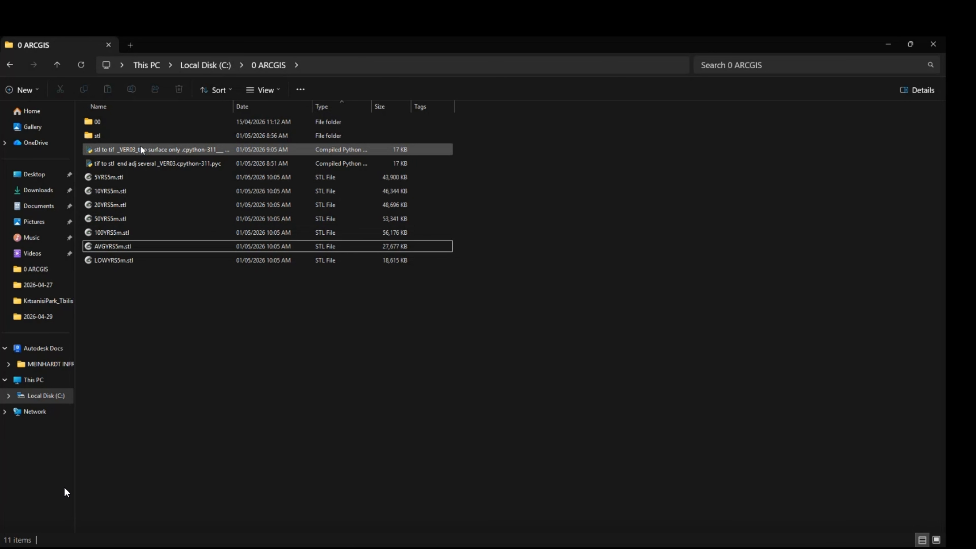
right_click(104, 149)
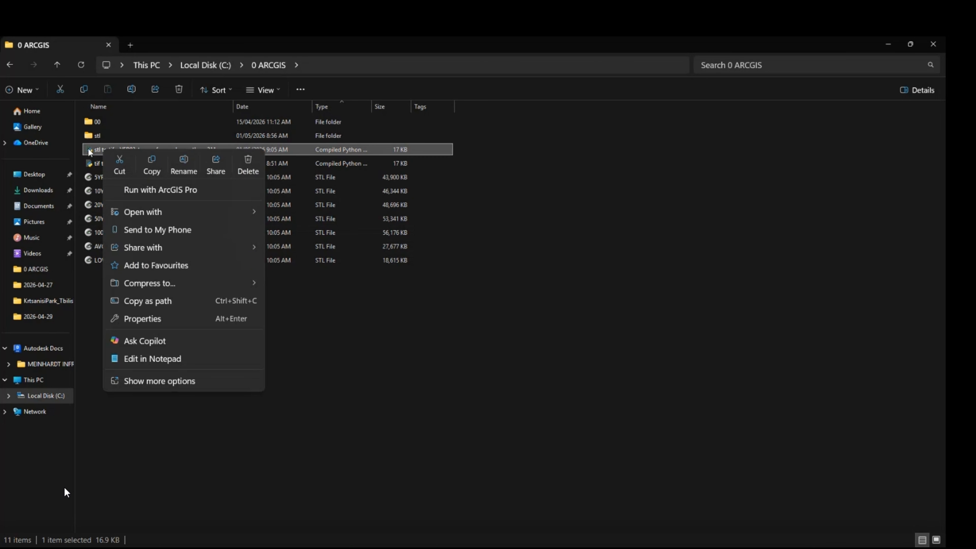
click(166, 189)
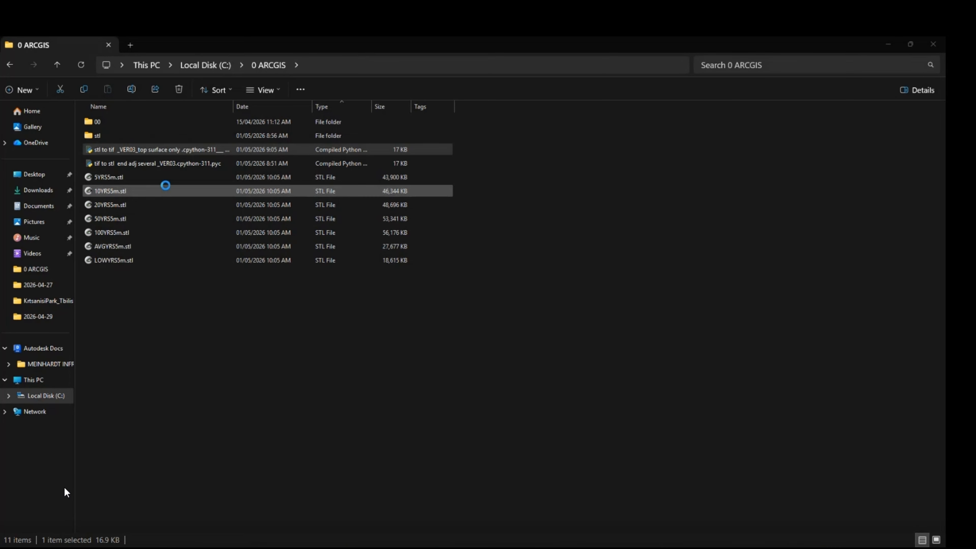
click(592, 127)
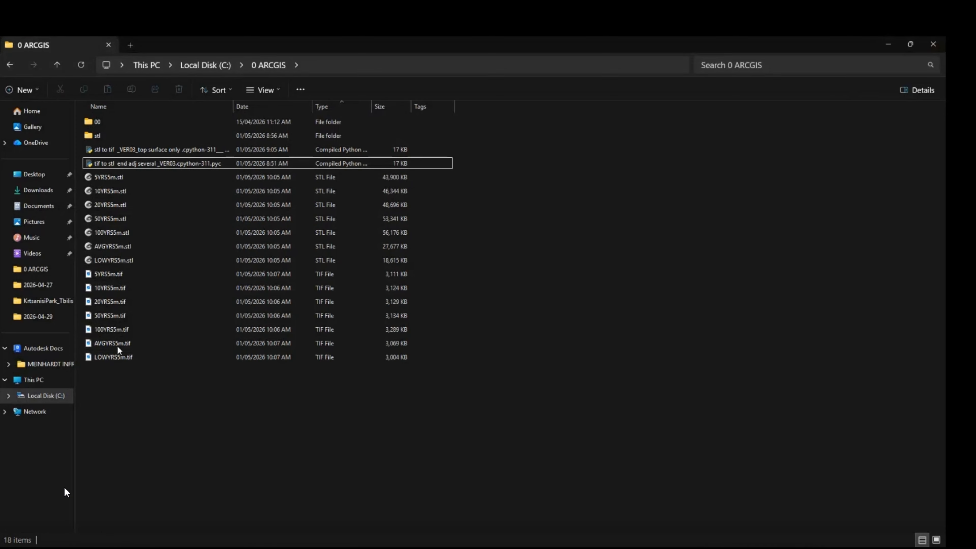
Add the newly converted 10YRS5m.tif from the 0 ARCGIS folder to Map3 in ArcGIS Pro.
drag(152, 433, 108, 273)
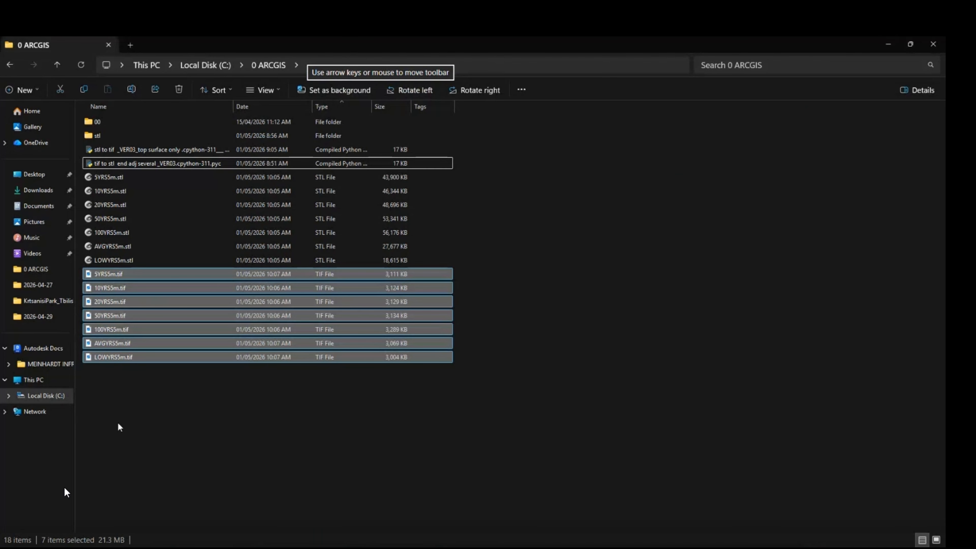
click(118, 421)
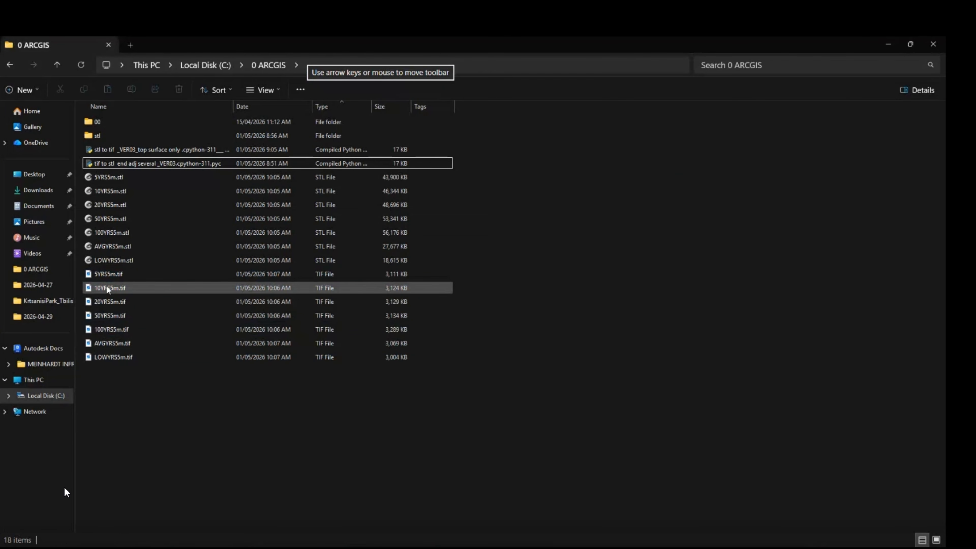
drag(108, 289, 557, 365)
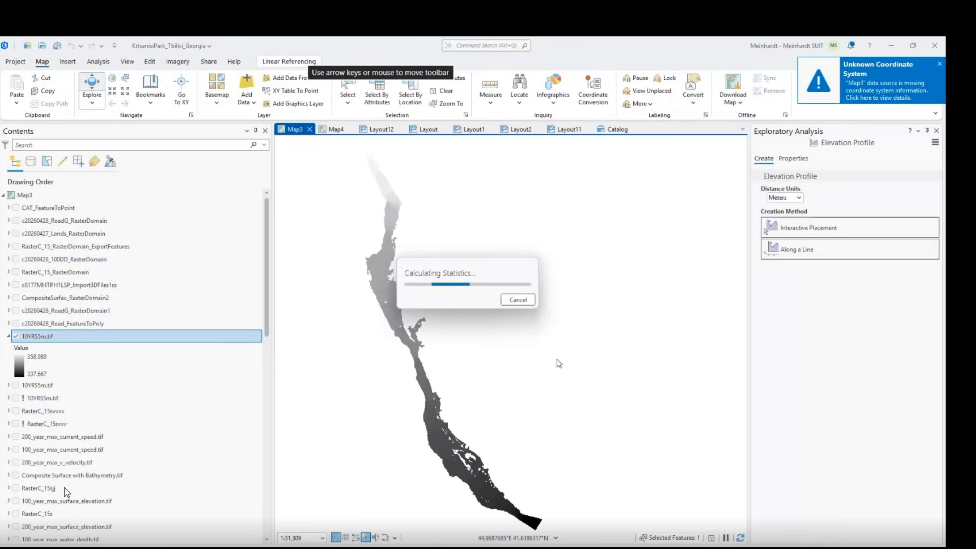
Add the original 10YRS5m.tif from the stl folder to Map3 in ArcGIS Pro as well.
click(727, 546)
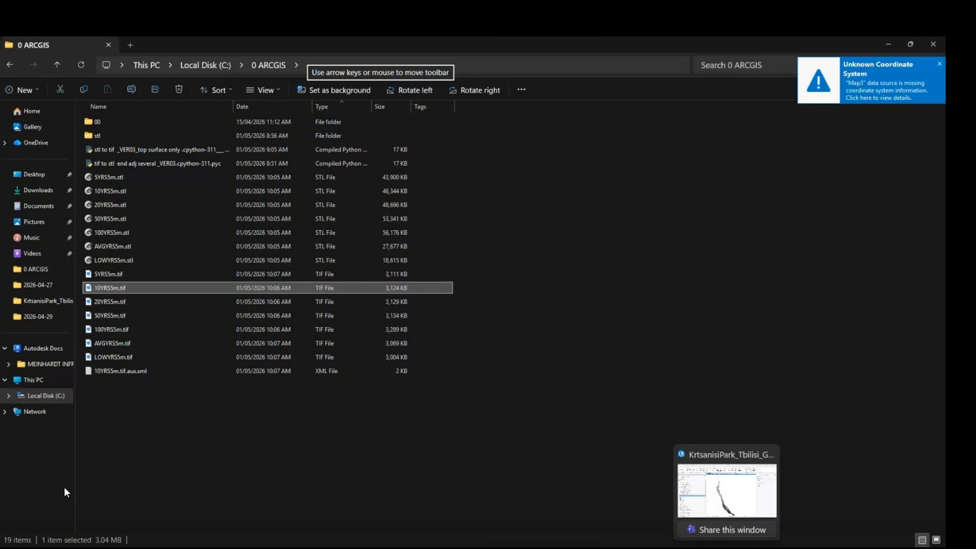
double_click(110, 138)
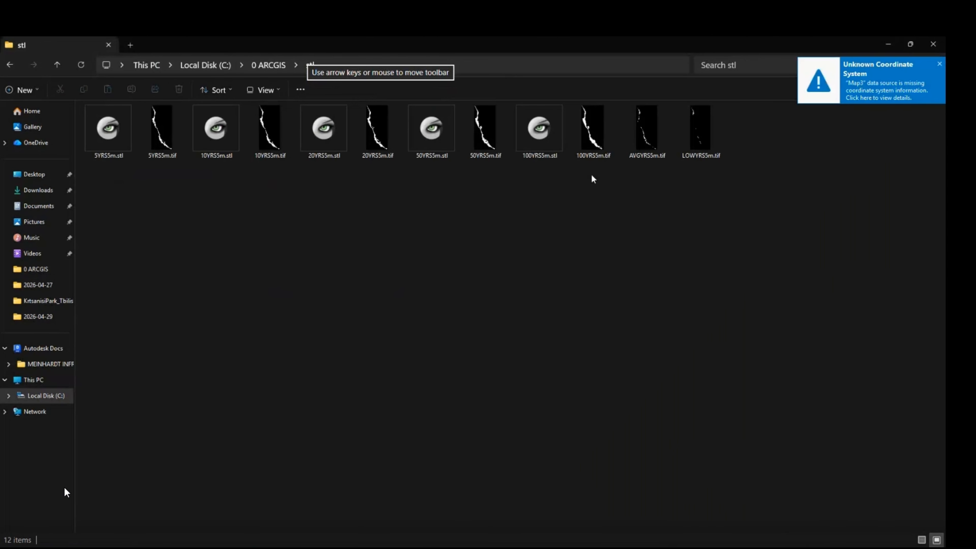
drag(268, 135, 414, 294)
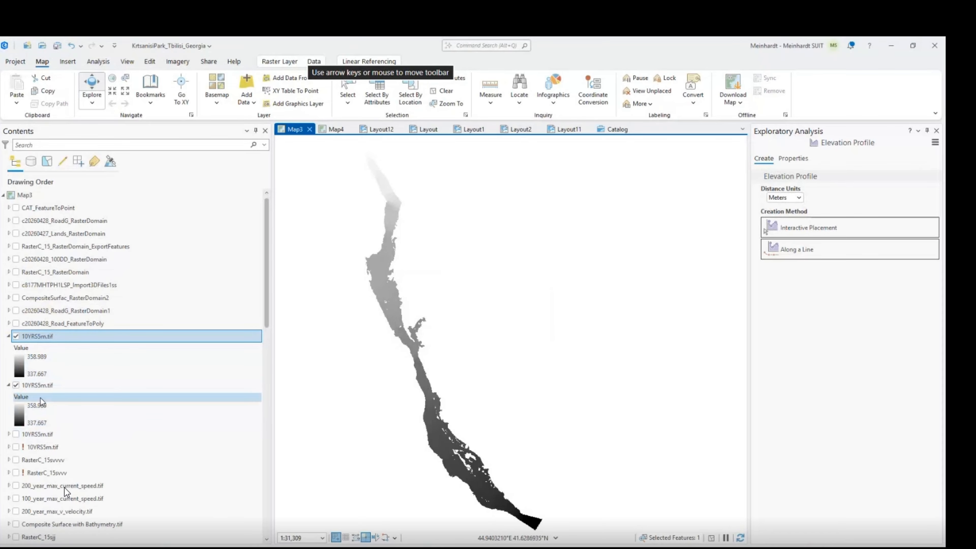
Compare the two added 10YRS5m.tif rasters by toggling their visibility, leaving the upper layer on and the lower one off.
click(16, 336)
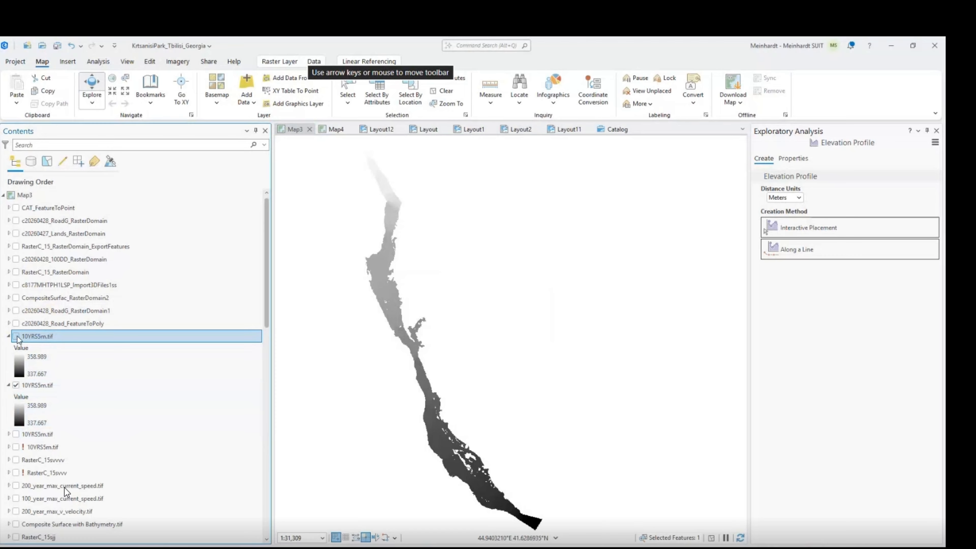
click(16, 385)
click(16, 385)
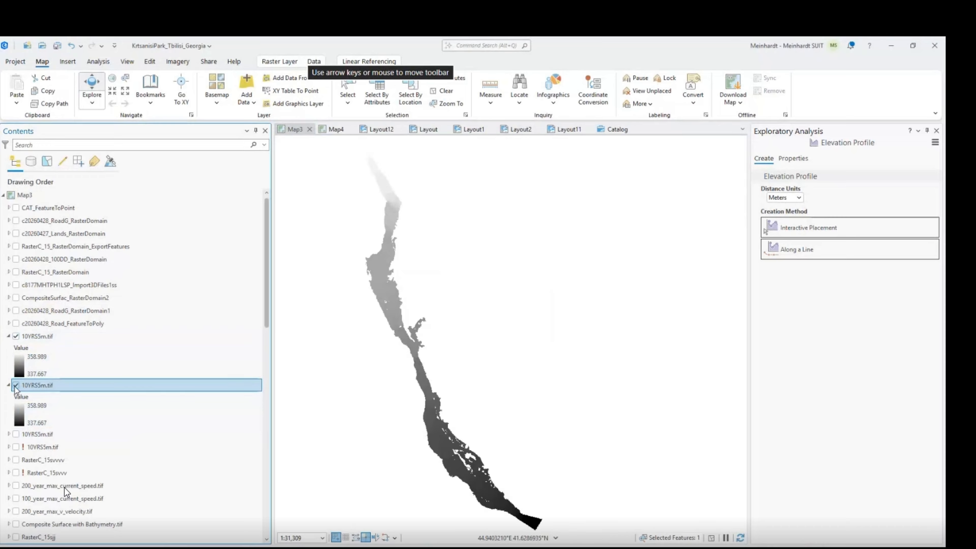
click(16, 385)
Close ArcGIS Pro, saving the changes to KrtsanisiPark_Tbilisi_Georgia, and return to the 0 ARCGIS folder.
click(934, 45)
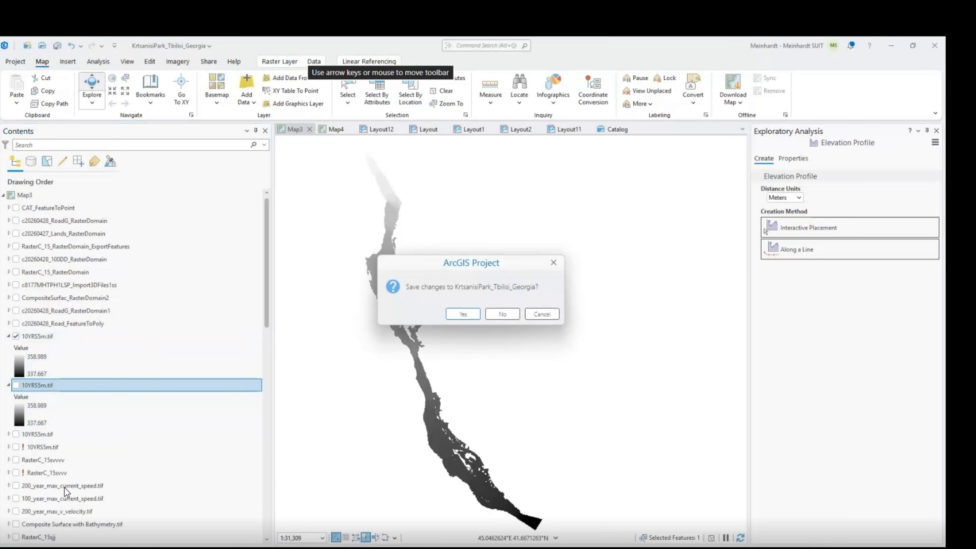
key(Return)
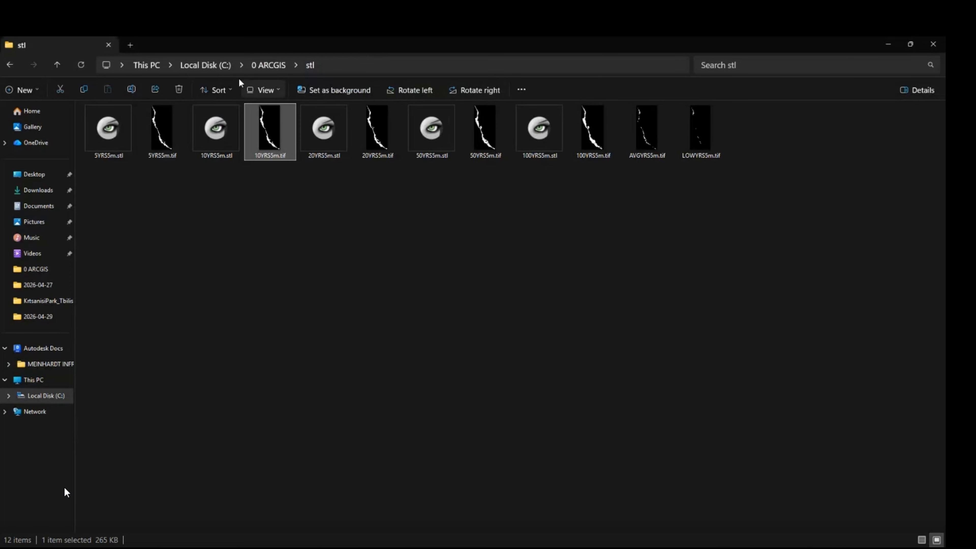
click(269, 65)
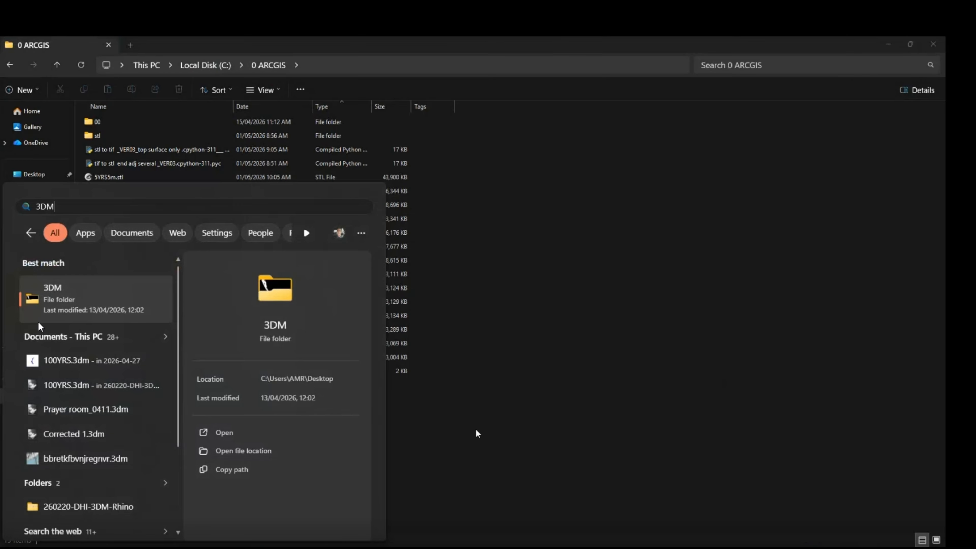
click(475, 428)
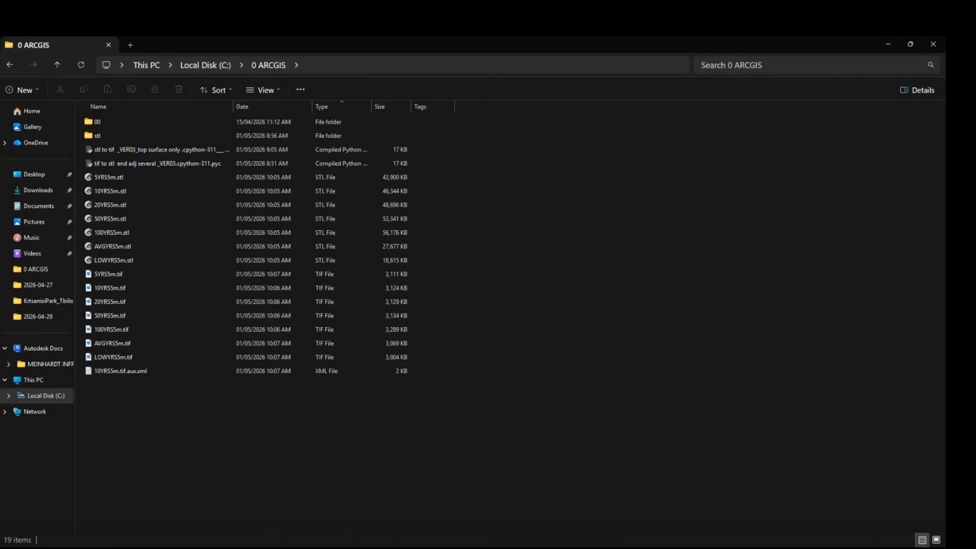
Relaunch ArcGIS Pro, reopen the KrtsanisiPark_Tbilisi_Georgia project, and bring its Map3 view back in front of the file window.
key(super)
click(173, 357)
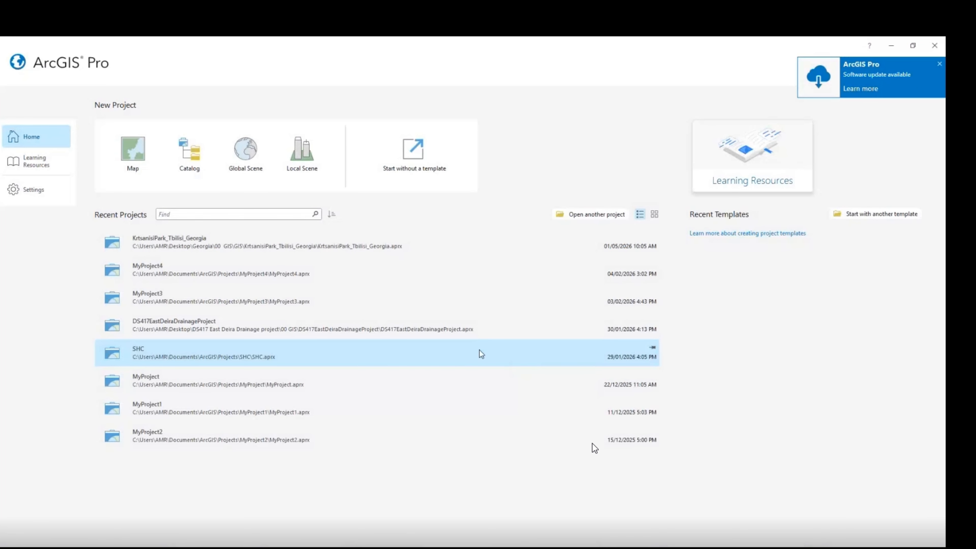
click(340, 246)
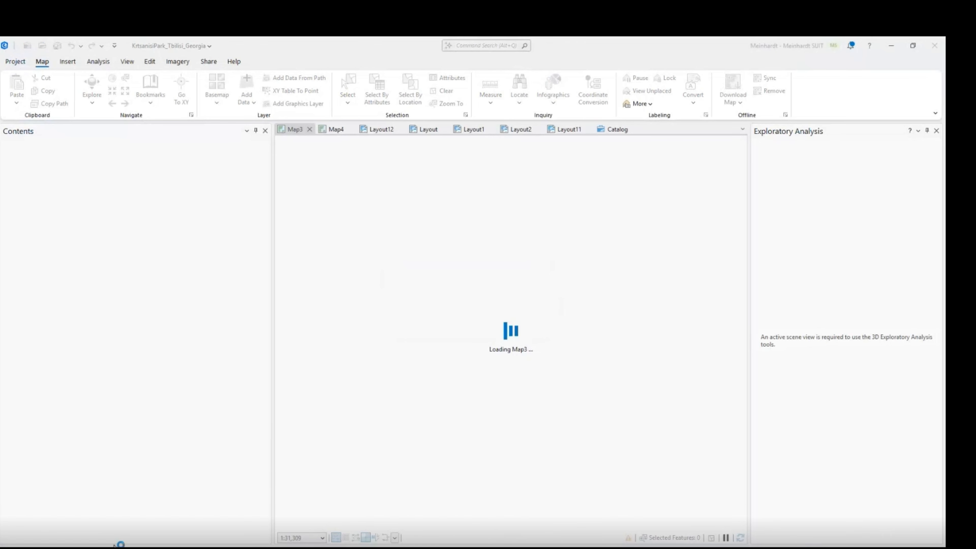
click(120, 545)
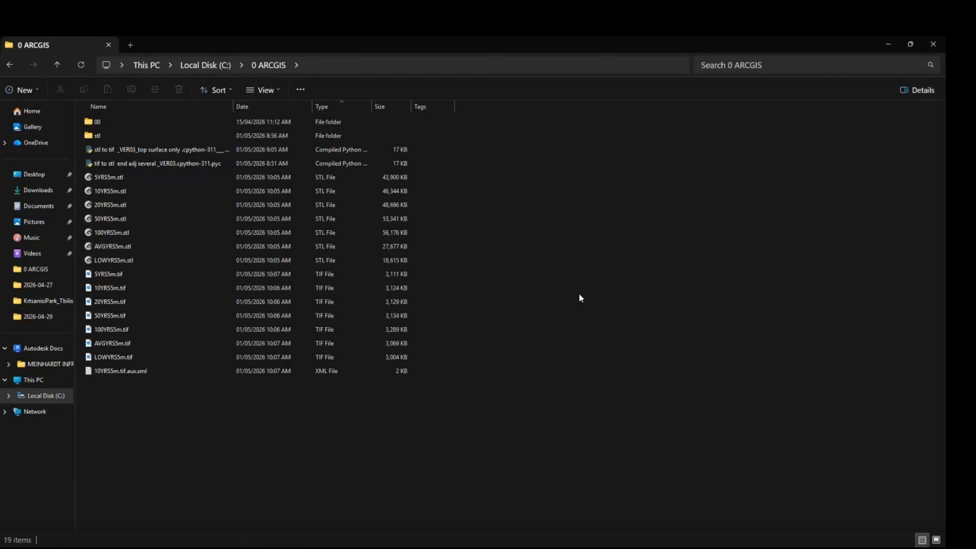
click(890, 46)
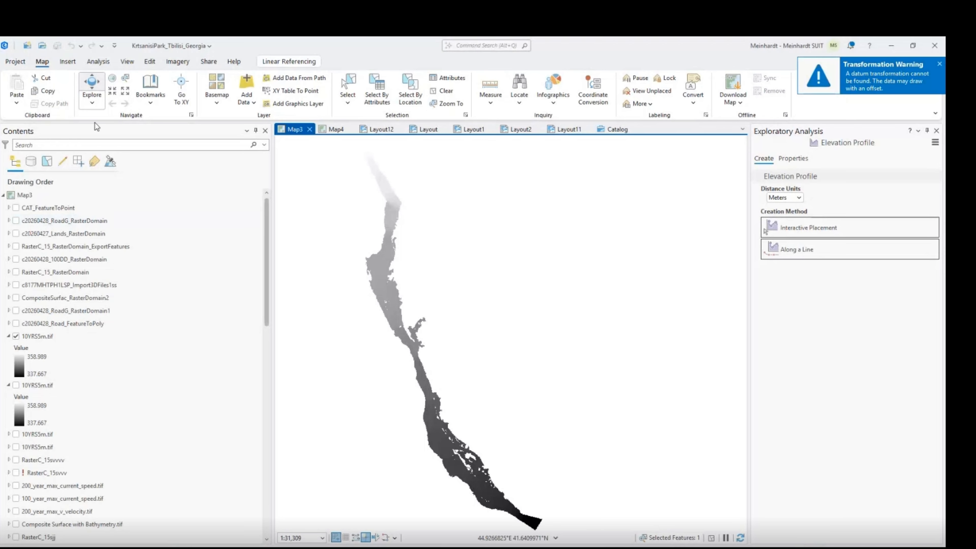
Georeference the visible 10YRS5m.tif in Map3 with one control point, shifting it east from the northern end of the river raster.
click(44, 337)
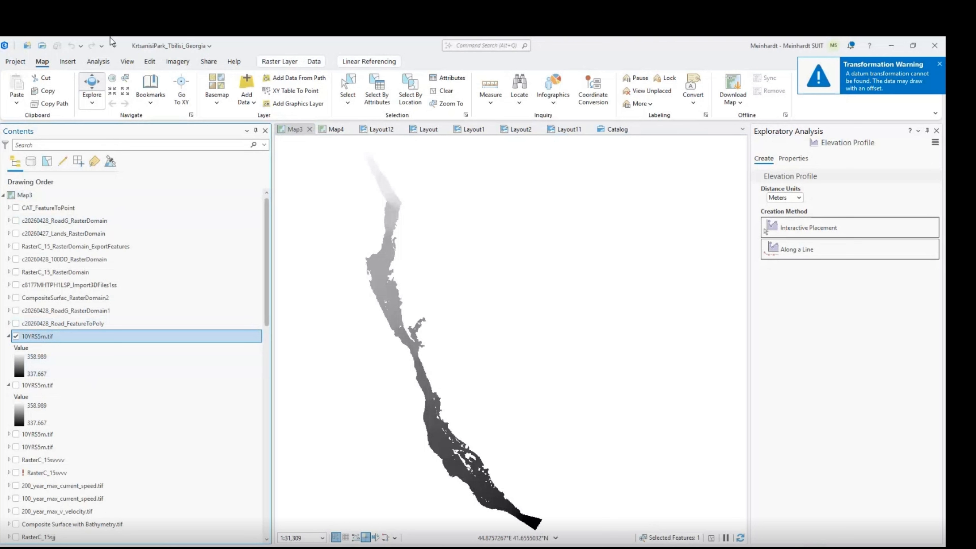
click(107, 63)
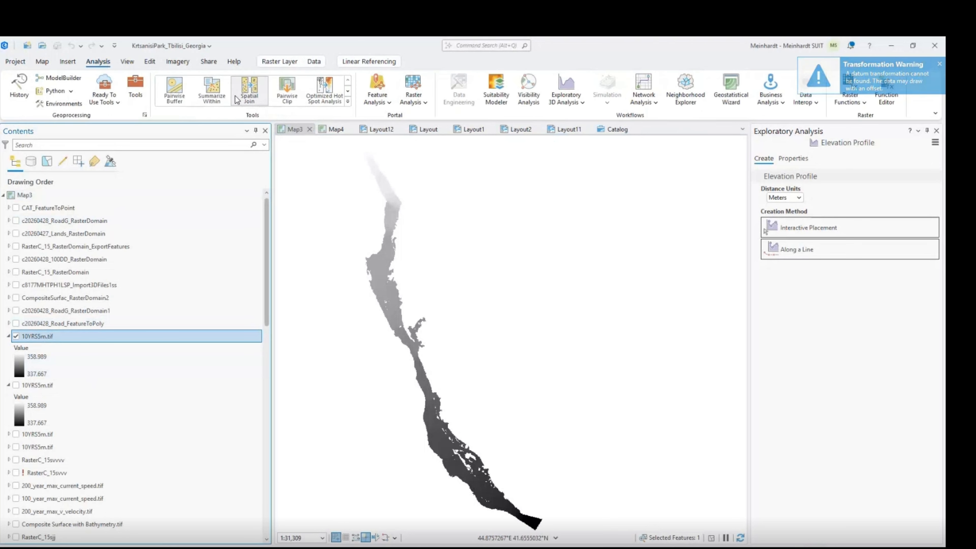
click(173, 63)
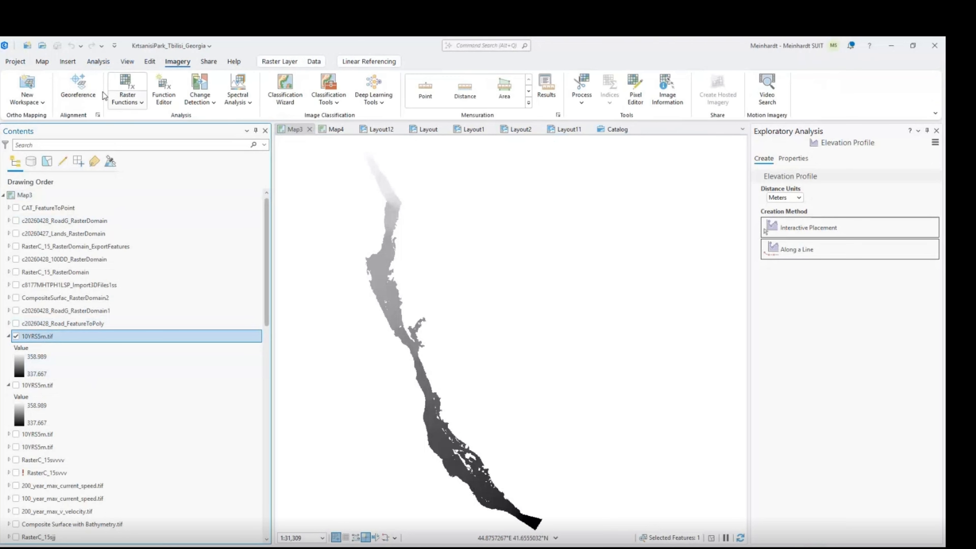
click(78, 88)
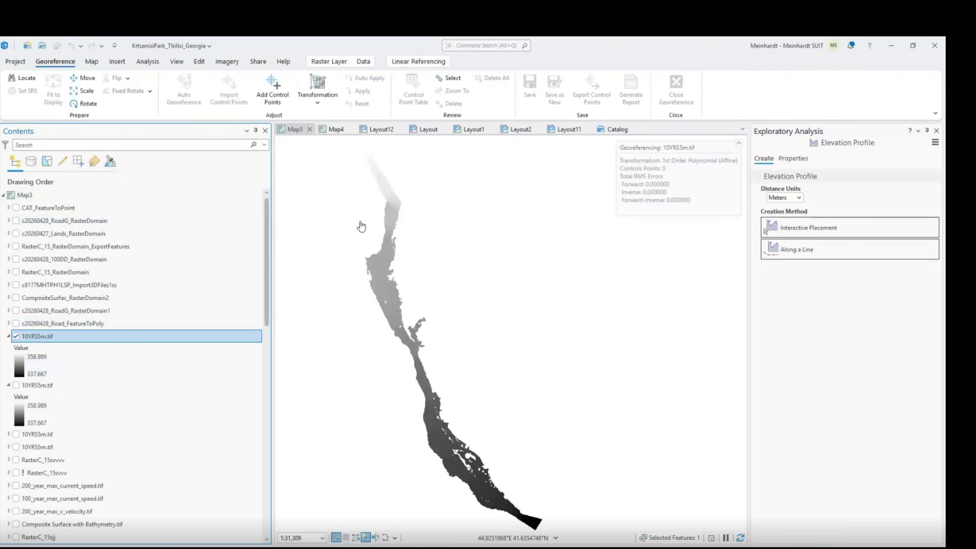
click(275, 92)
scroll(388, 400, down, 1)
scroll(399, 269, up, 1)
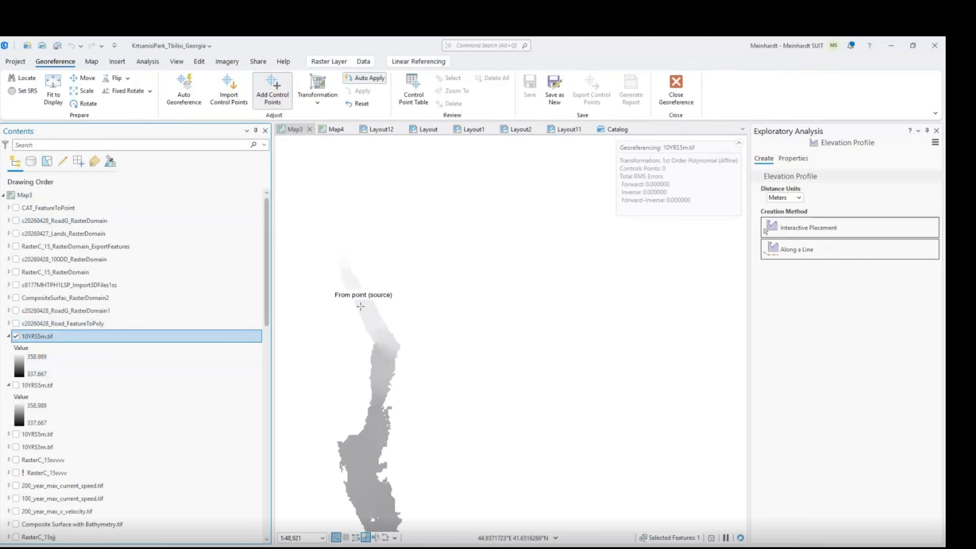
click(348, 322)
scroll(337, 364, down, 2)
scroll(371, 290, down, 2)
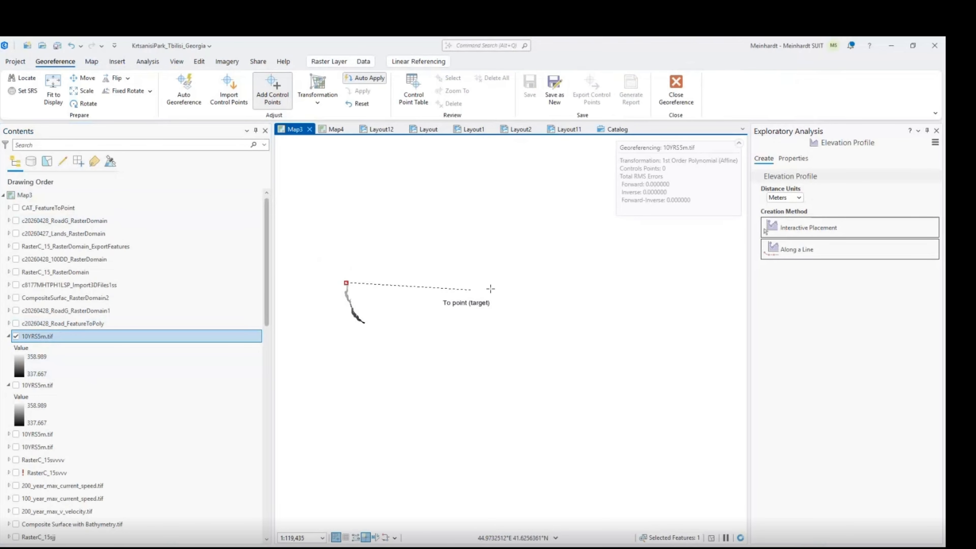
click(396, 286)
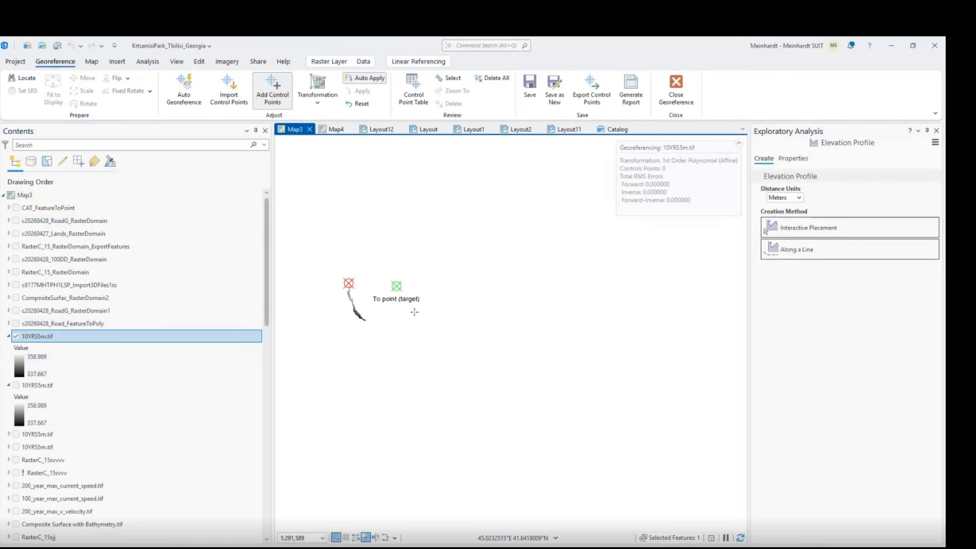
Export the shifted raster as the new TIFF c10YRS5m.tif and close the export settings.
click(554, 101)
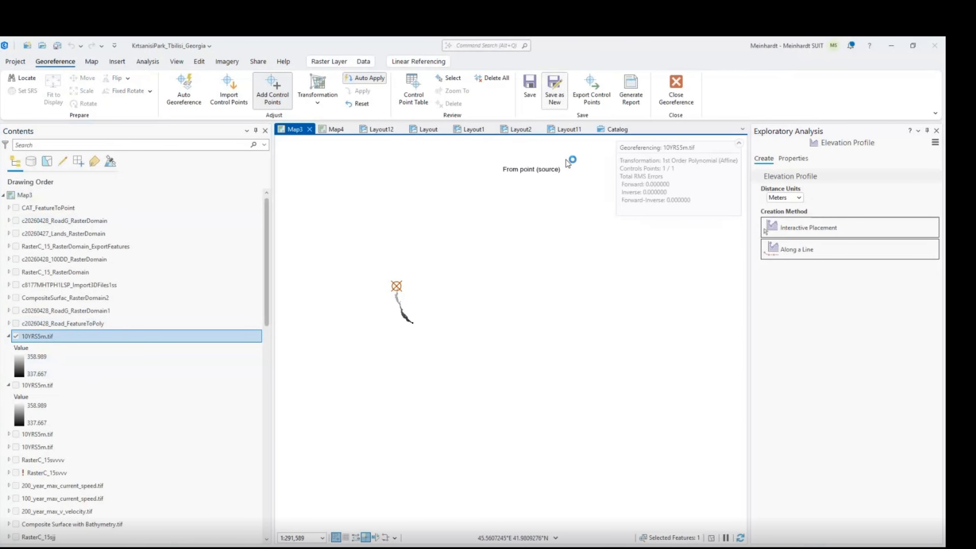
click(922, 536)
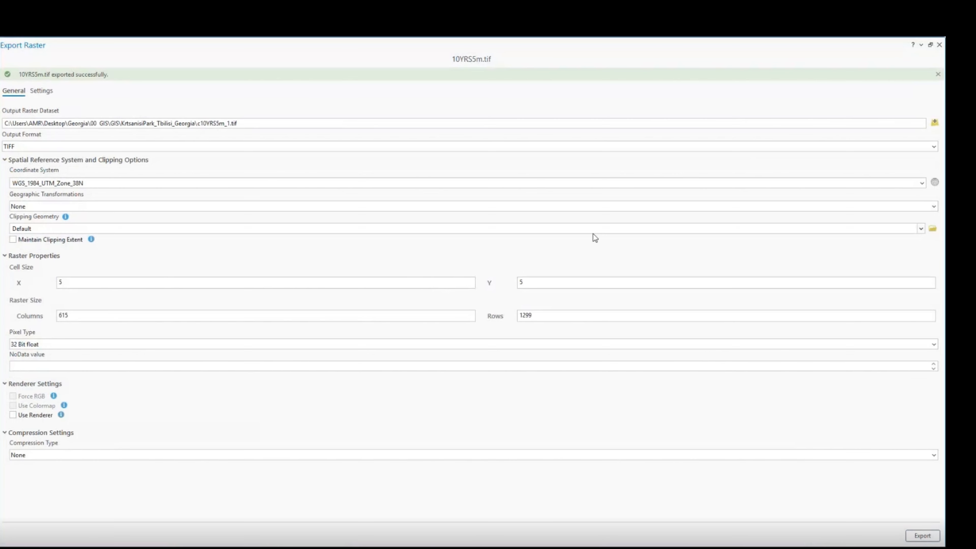
click(939, 44)
Hide the georeferenced 10YRS5m.tif, end the georeferencing session, and show the lower 10YRS5m.tif alongside c10YRS5m.tif.
click(16, 384)
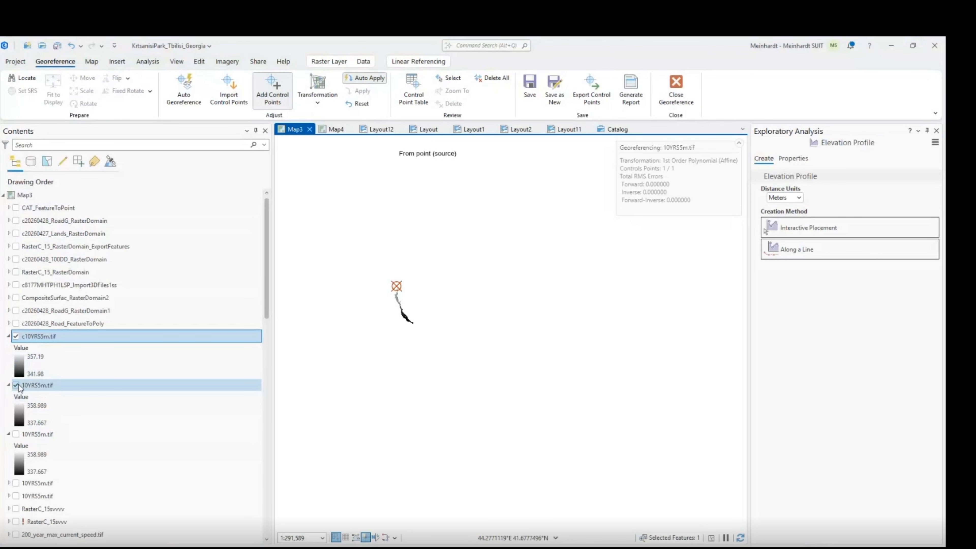
click(683, 90)
click(503, 315)
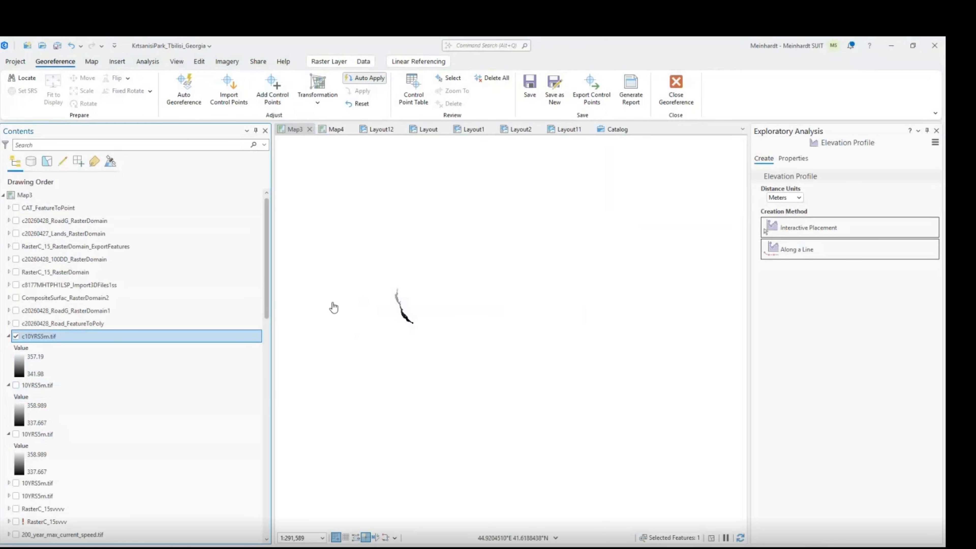
click(16, 434)
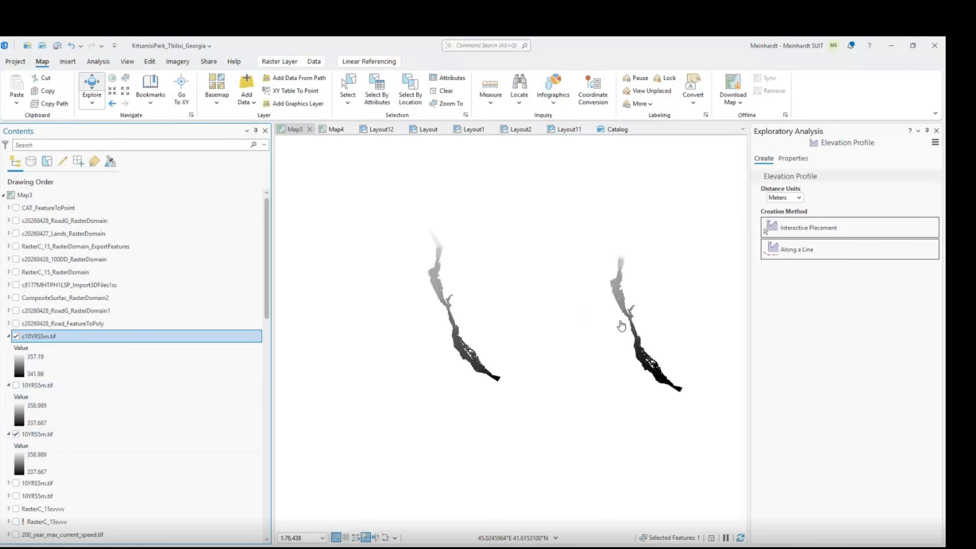
key(alt+Tab)
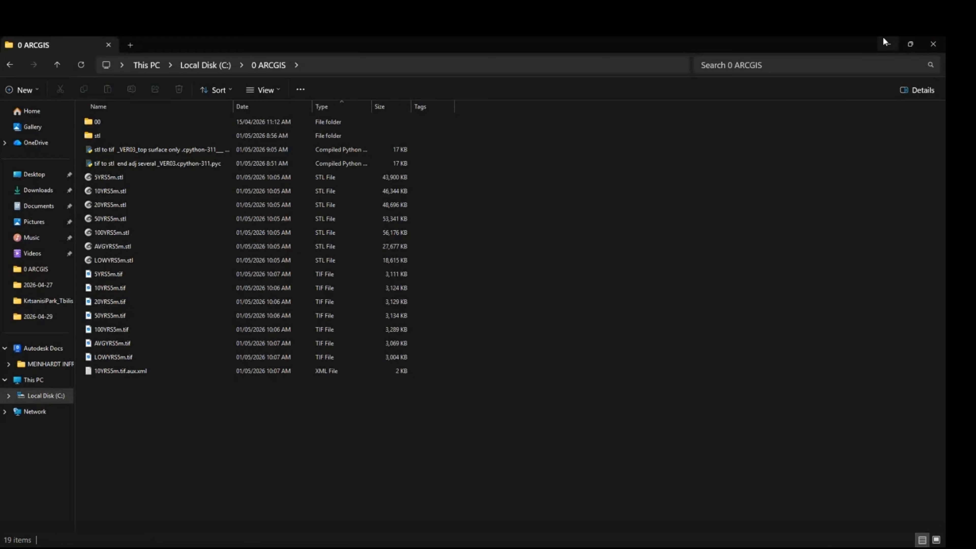
click(887, 43)
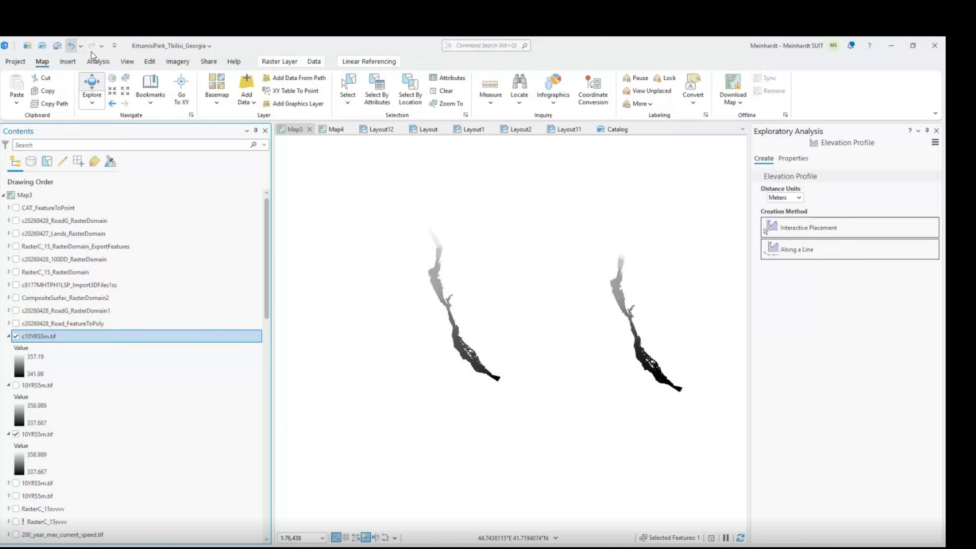
click(101, 62)
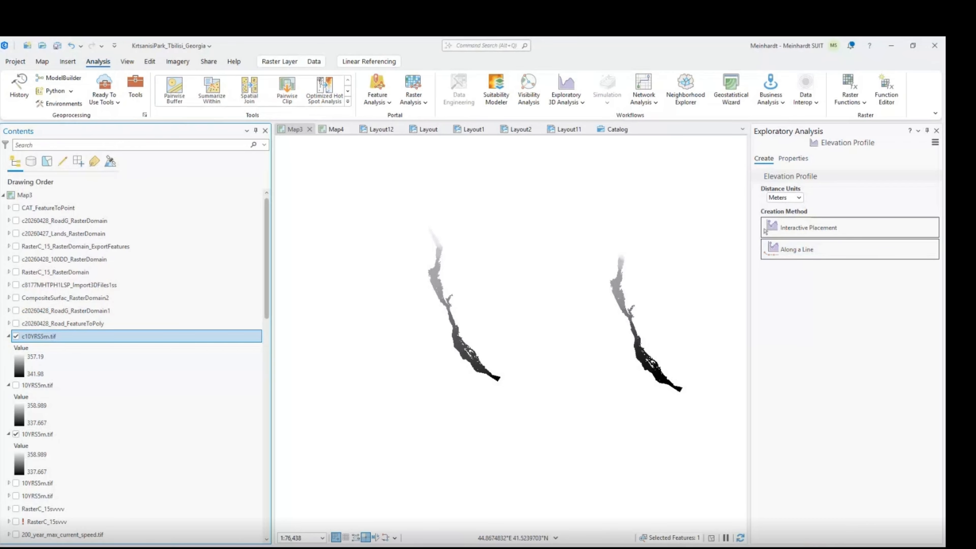
Switch to the 0 ARCGIS folder, highlight all the generated STL files, and single out 50YRS5m.stl.
click(111, 484)
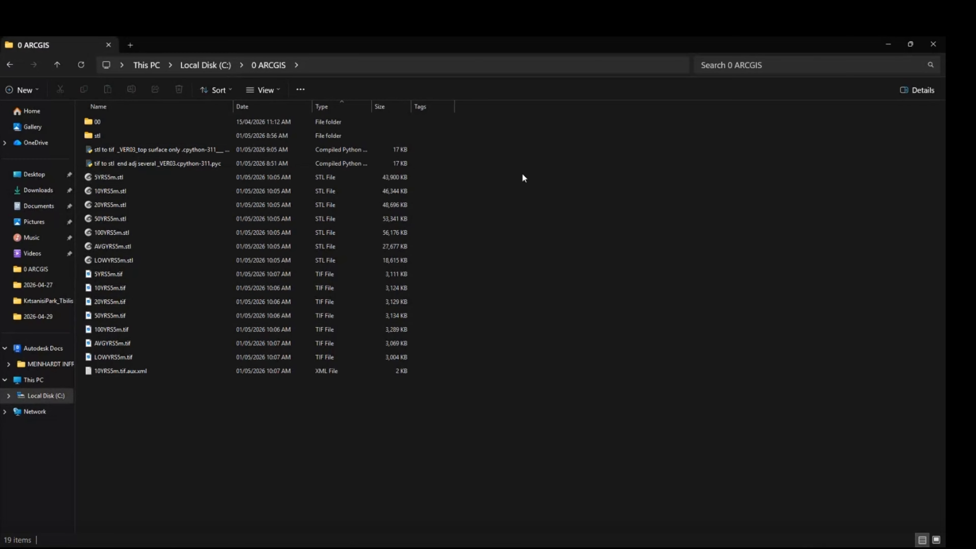
drag(522, 173, 318, 260)
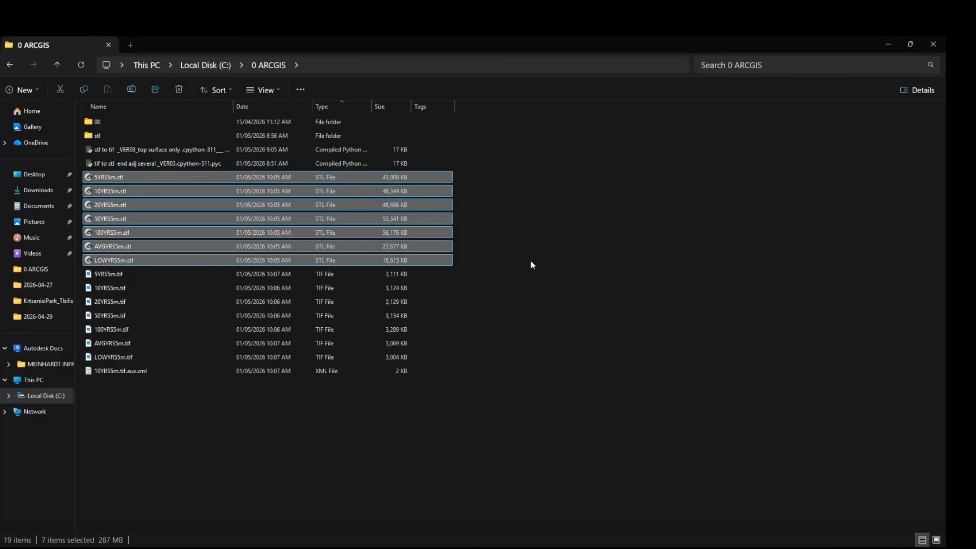
click(143, 221)
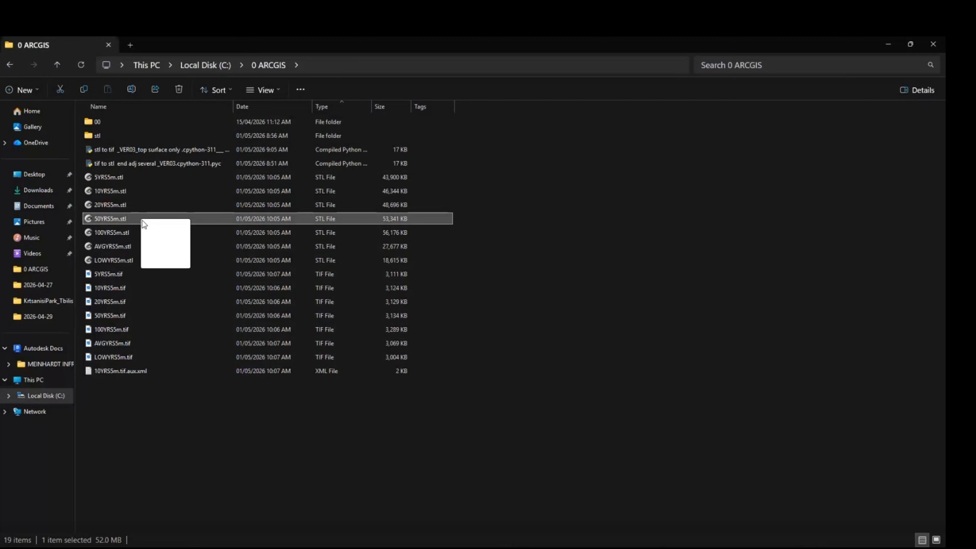
drag(142, 220, 138, 220)
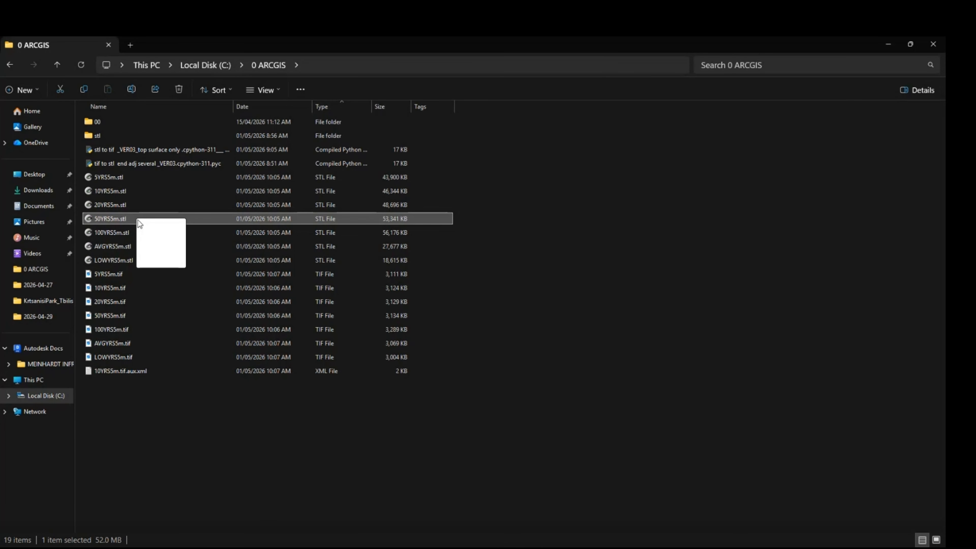
drag(139, 224, 139, 225)
key(super)
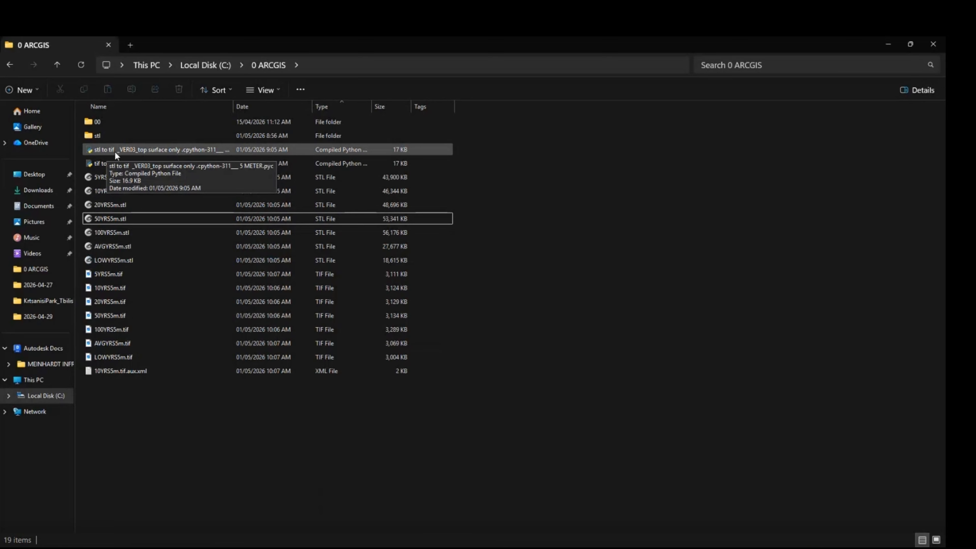
Return to Map3 in ArcGIS Pro, frame the unshifted western raster, and capture it with the Snipping Tool.
mouse_move(672, 548)
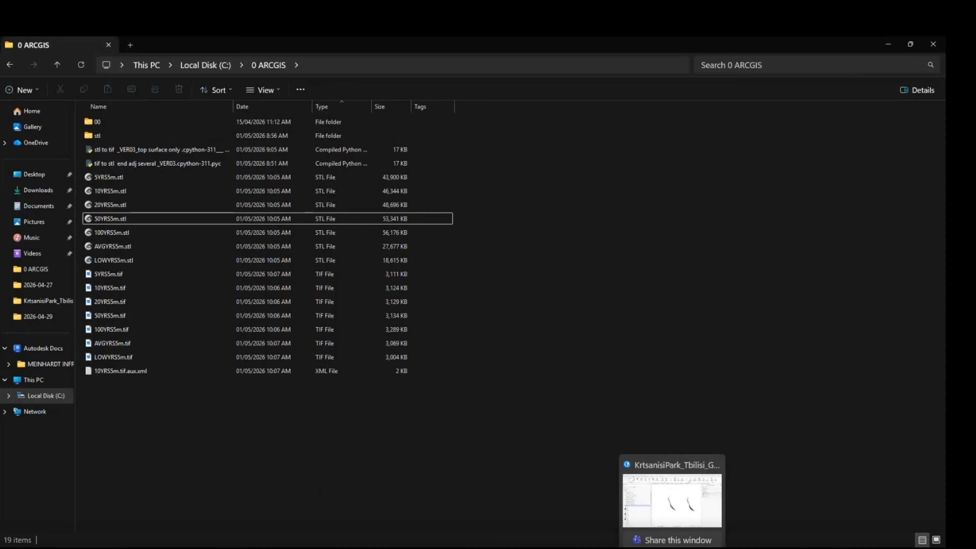
click(688, 500)
scroll(442, 215, up, 2)
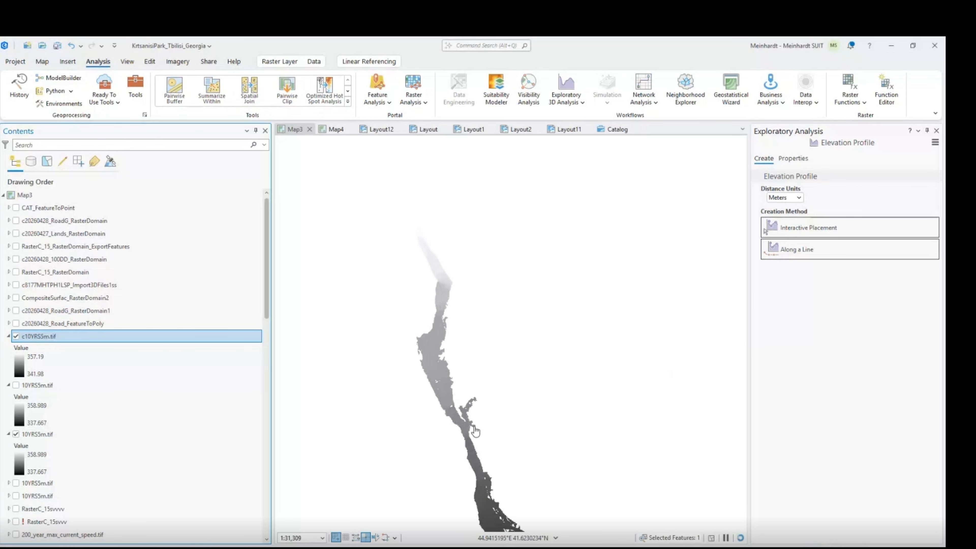
drag(475, 431, 413, 353)
key(super)
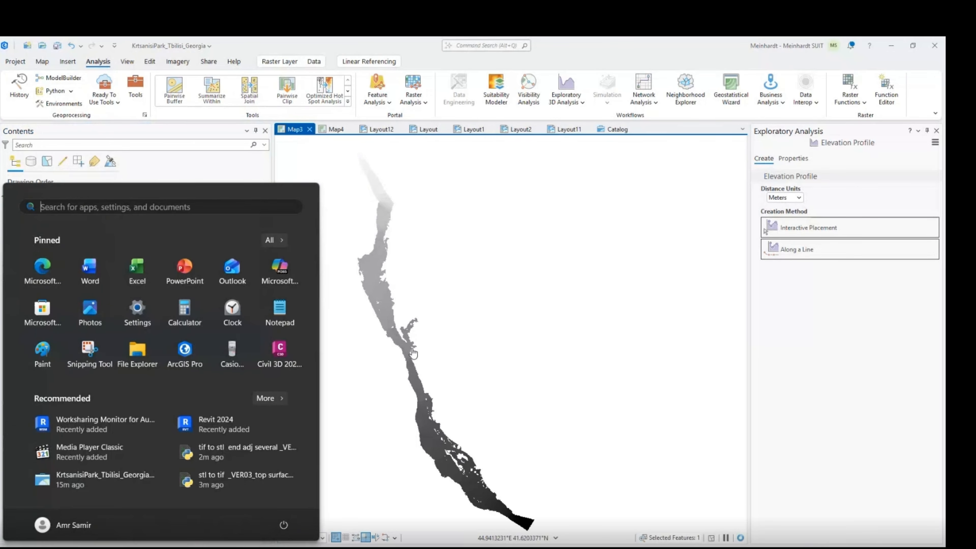
text(sn)
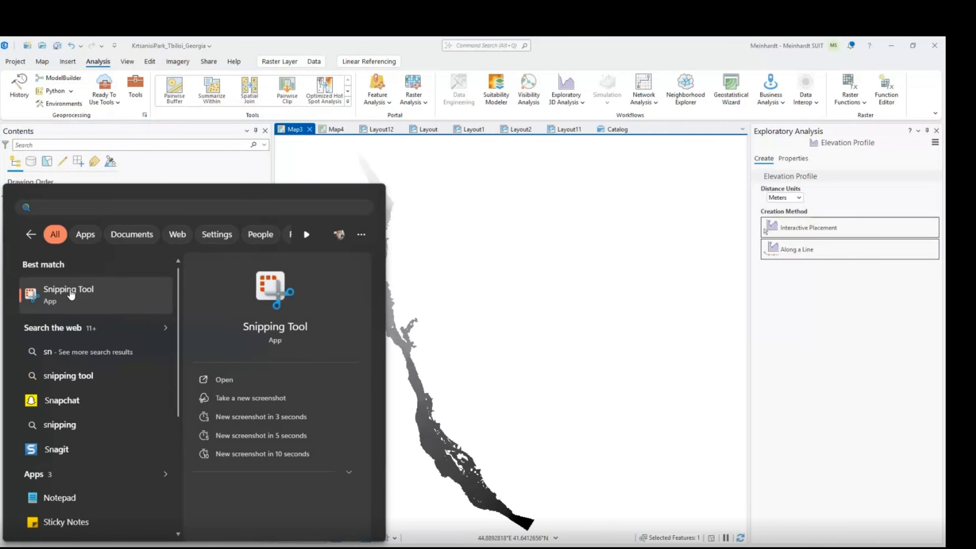
click(71, 294)
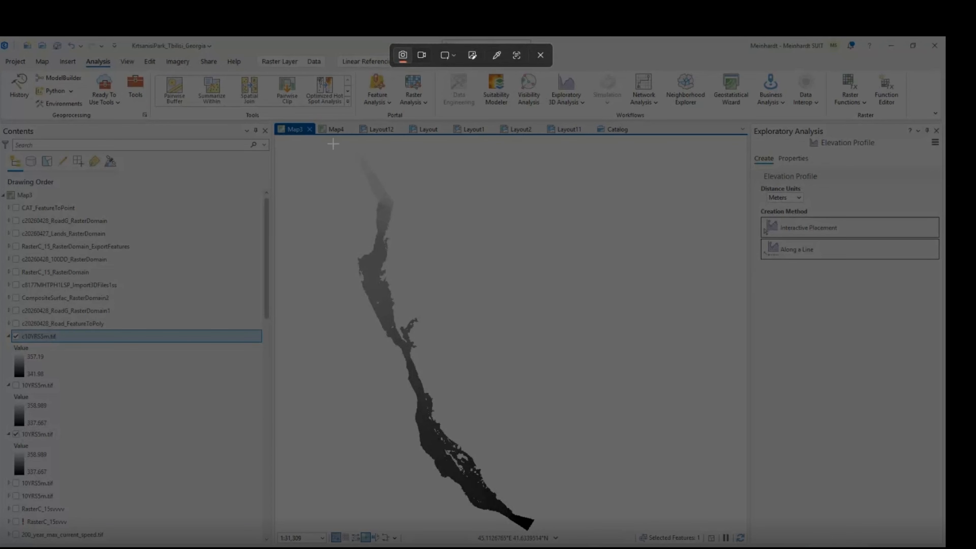
drag(333, 144, 542, 536)
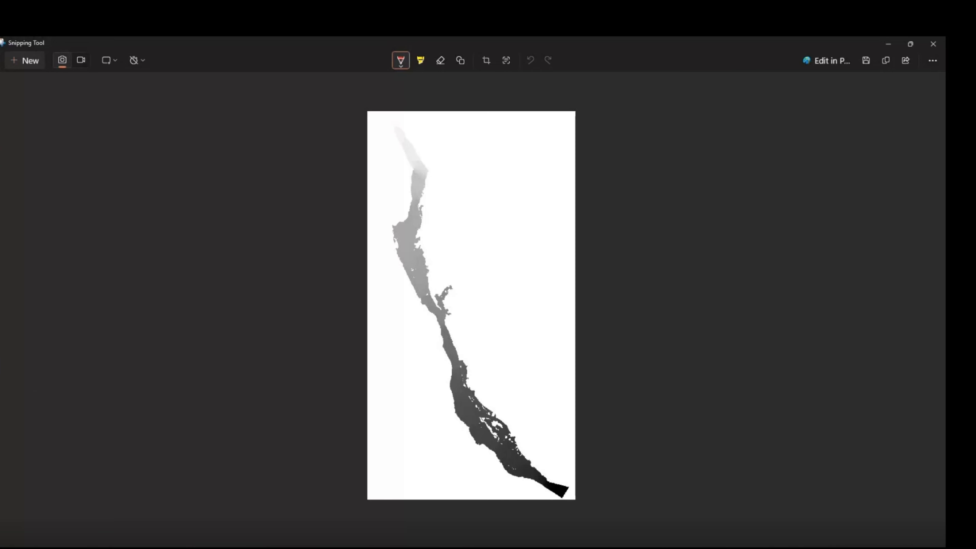
Switch back to the 0 ARCGIS folder and single out the tif-to-stl and stl-to-tif compiled Python scripts.
key(alt+Tab)
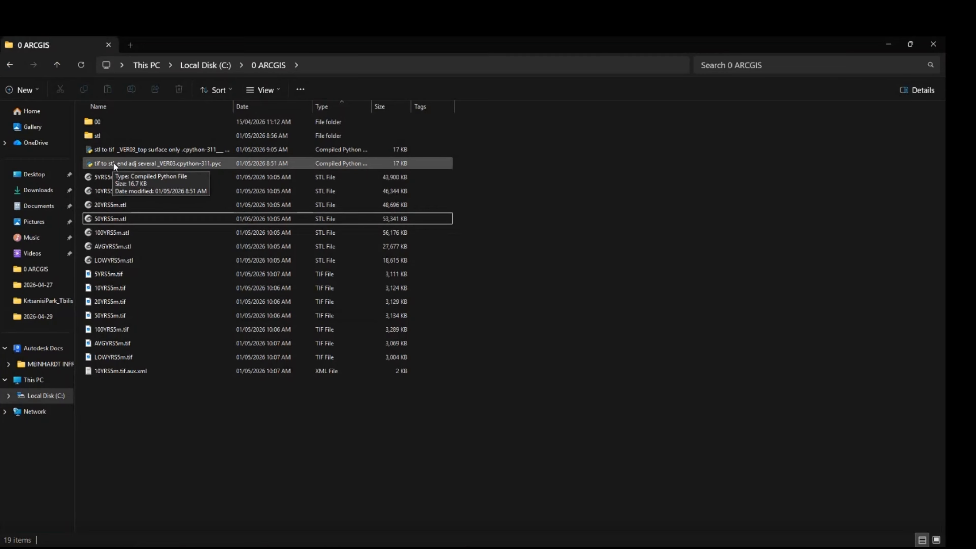
drag(111, 161, 175, 161)
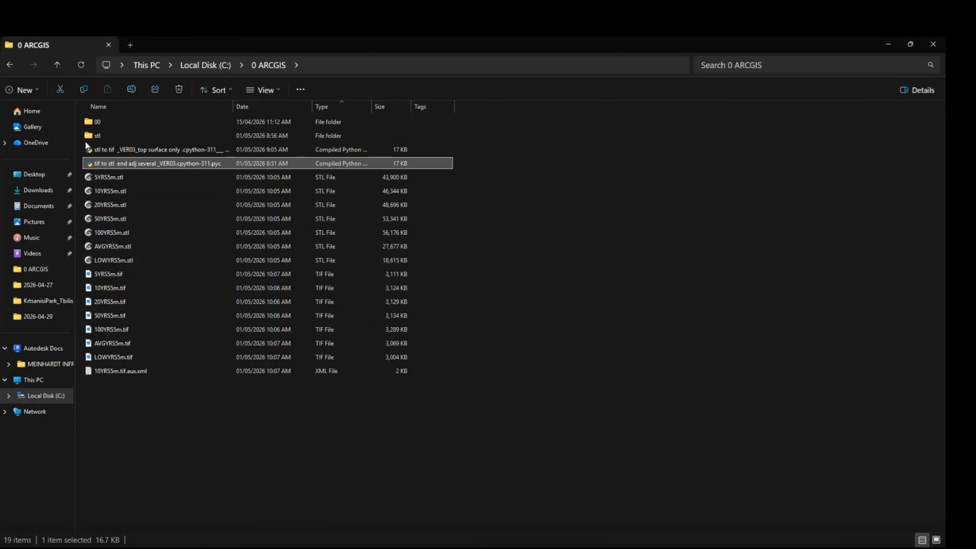
drag(104, 152, 565, 288)
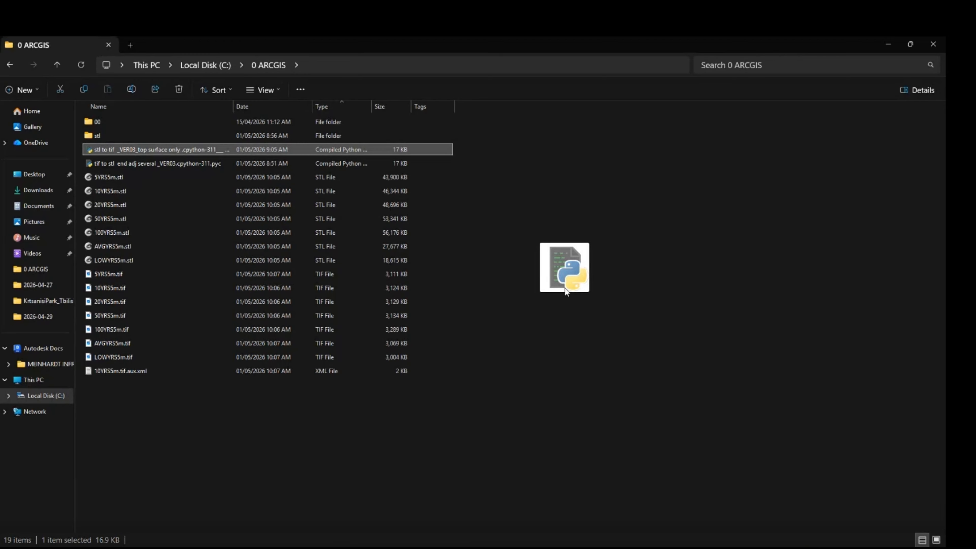
drag(564, 287, 565, 289)
drag(463, 149, 447, 166)
drag(144, 155, 549, 440)
Open 5YRS5m.stl in MeshLab and examine the mesh's top surface and vertical side walls from several angles.
click(115, 177)
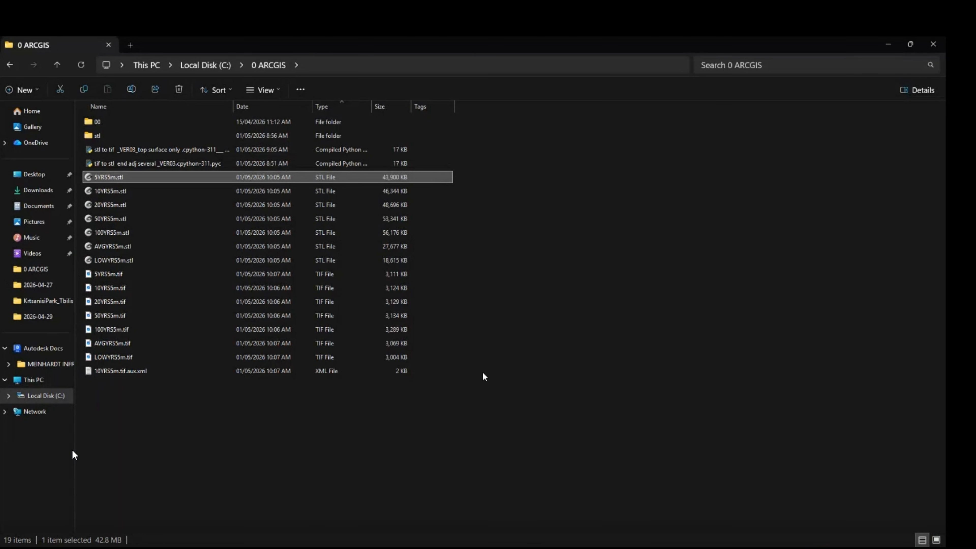
key(Return)
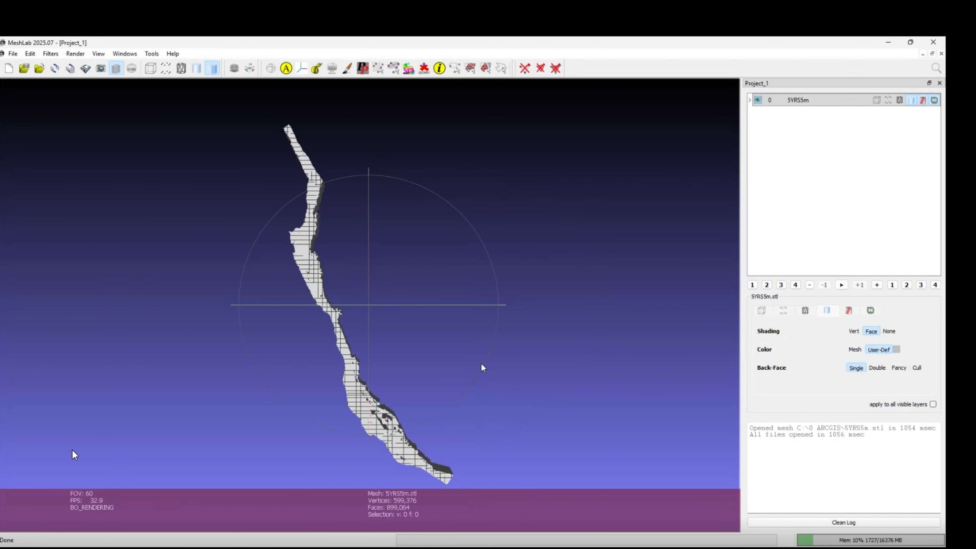
drag(379, 366, 268, 196)
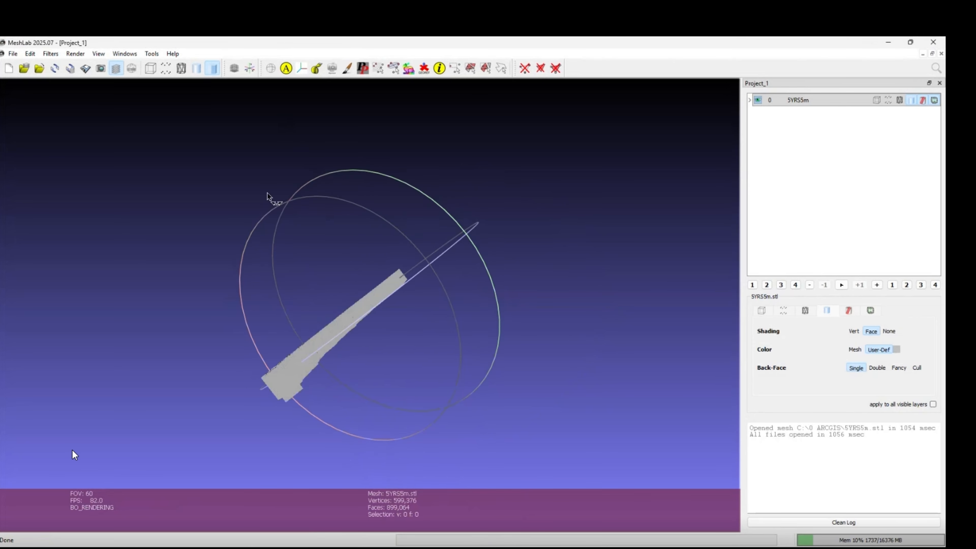
drag(262, 399, 241, 425)
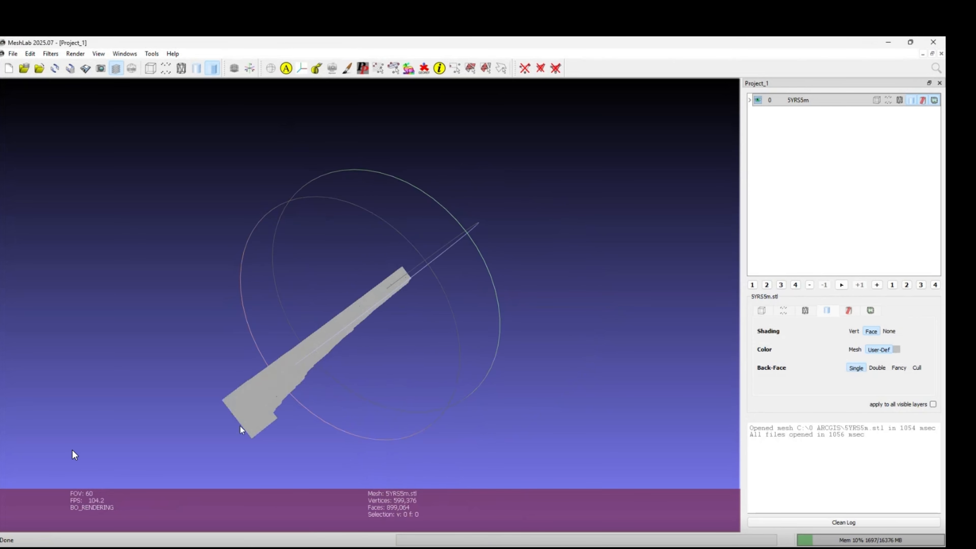
drag(369, 323, 508, 309)
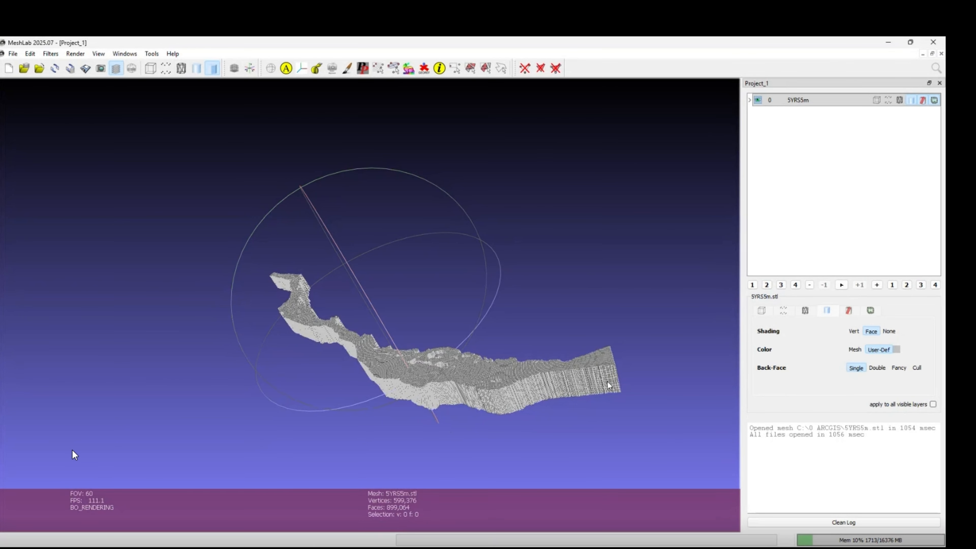
scroll(590, 398, up, 2)
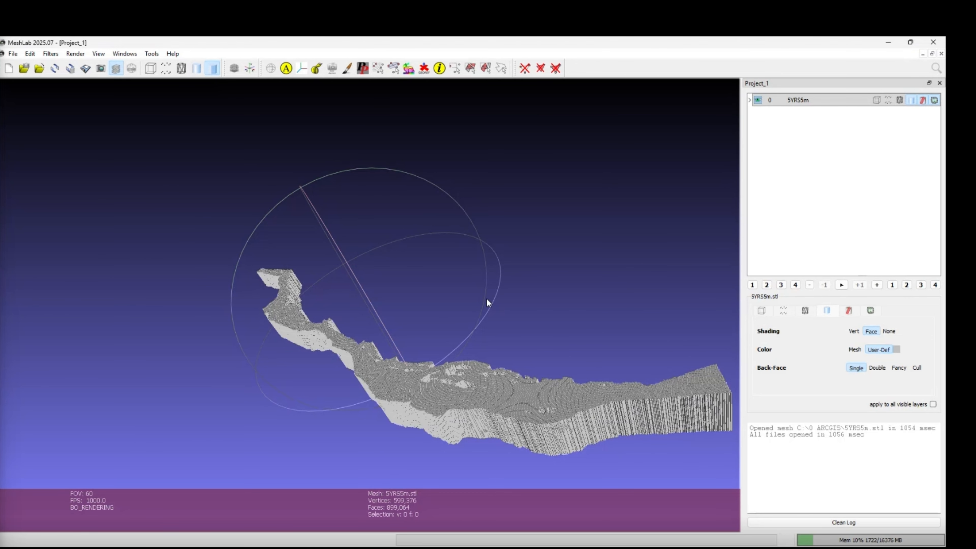
Switch to ArcGIS Pro and compare the two expanded 10YRS5m.tif layers by toggling their visibility, leaving both turned on.
click(896, 41)
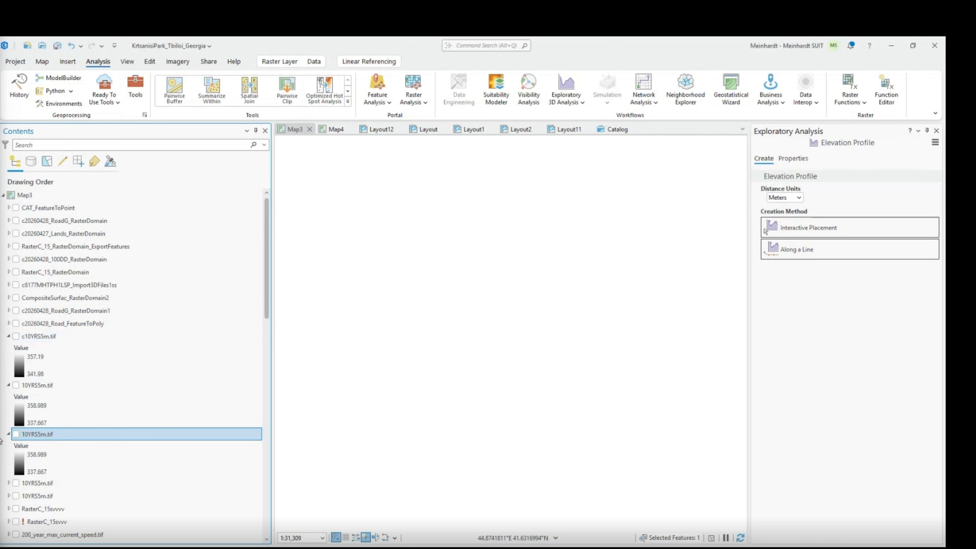
click(15, 434)
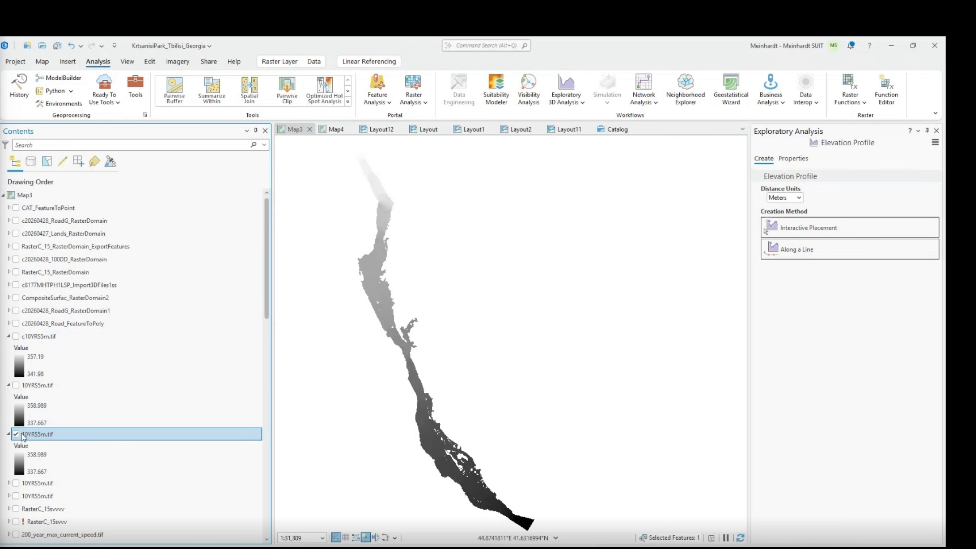
click(16, 434)
click(16, 385)
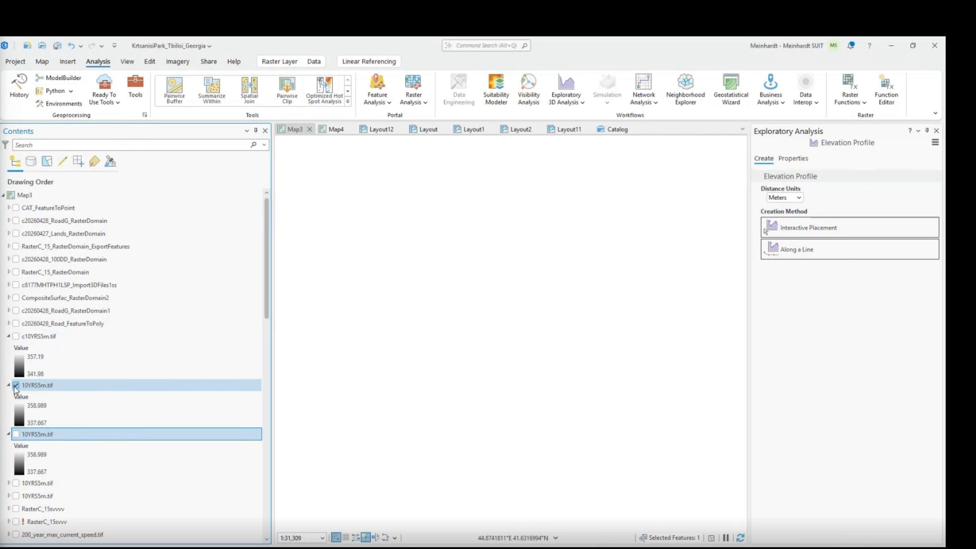
click(16, 434)
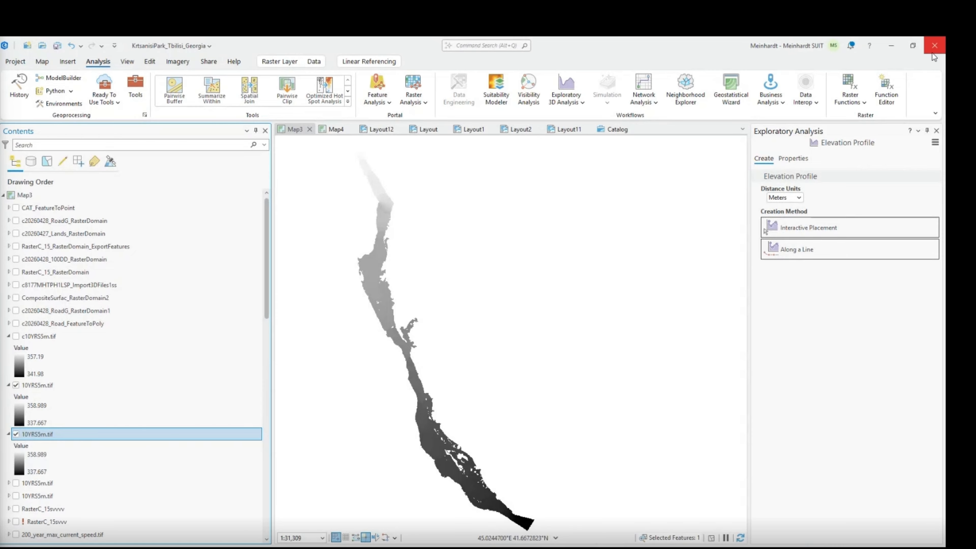
click(891, 46)
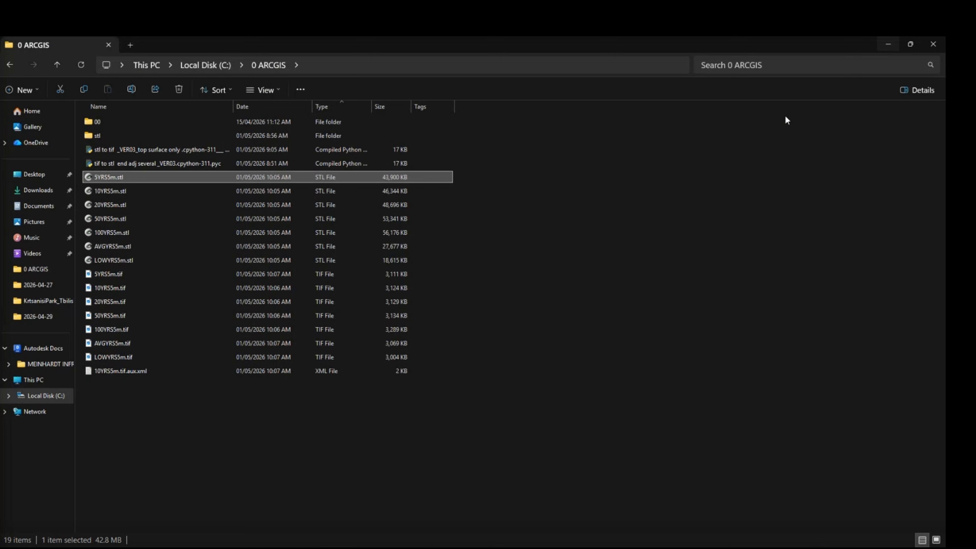
Return to MeshLab and view the whole 5YRS5m mesh from farther away.
double_click(86, 173)
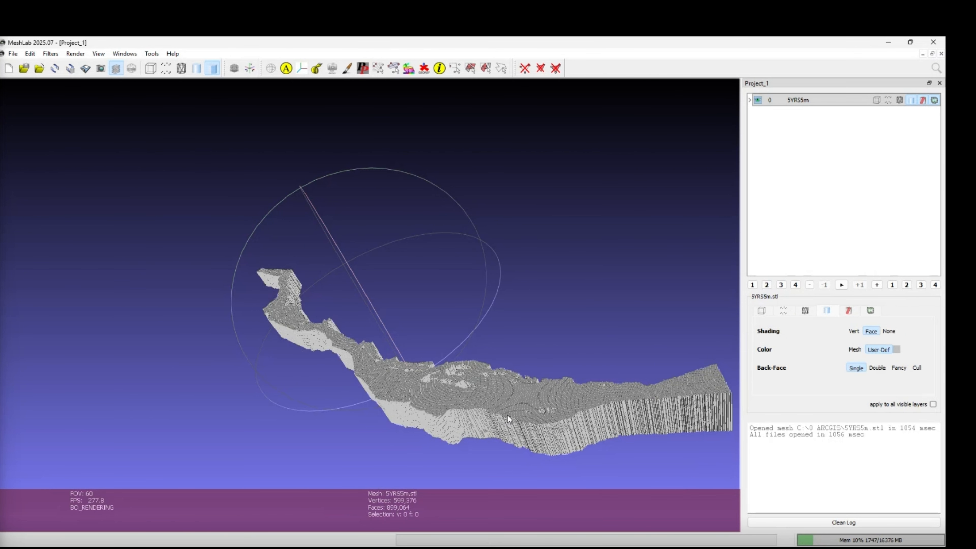
drag(508, 415, 388, 404)
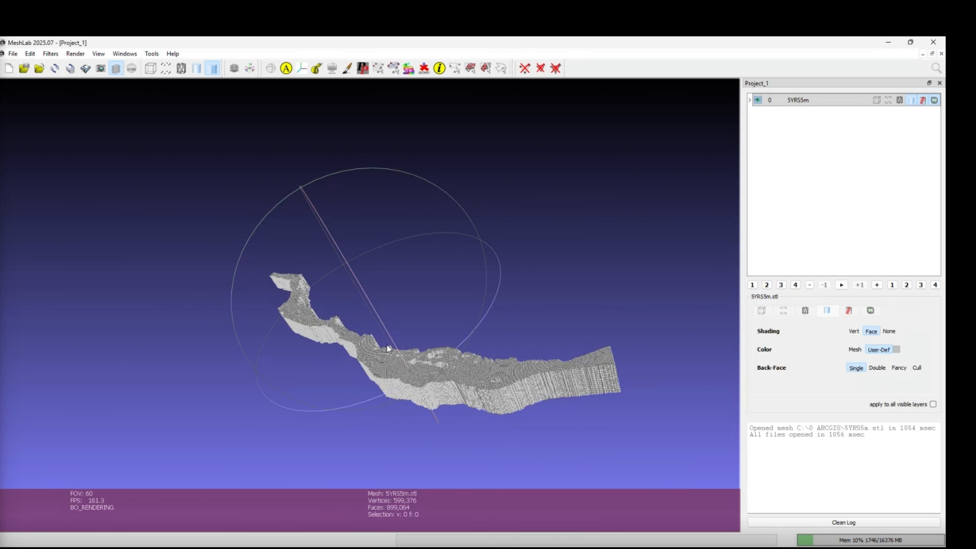
drag(386, 344, 344, 357)
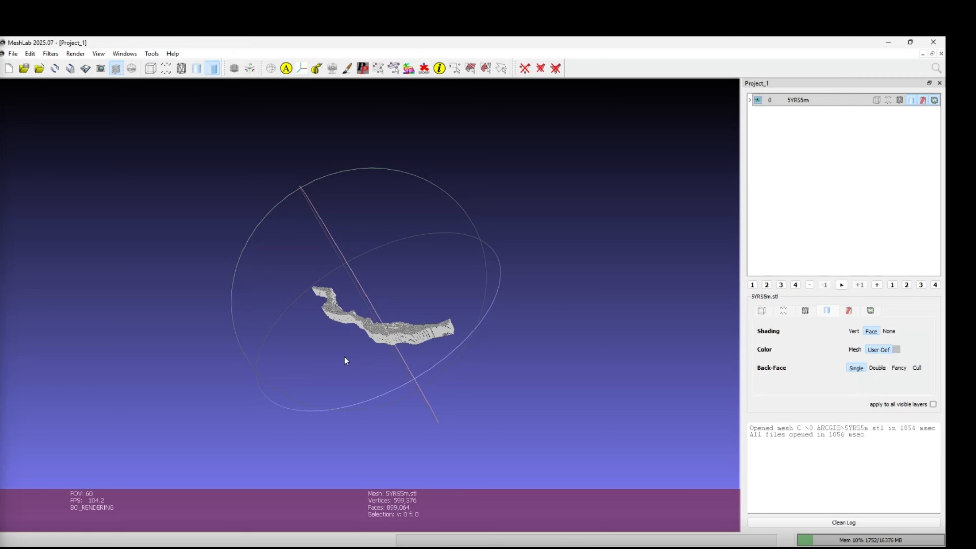
Switch to the 0 ARCGIS folder and single out 10YRS5m.tif and 20YRS5m.stl.
key(alt+Tab)
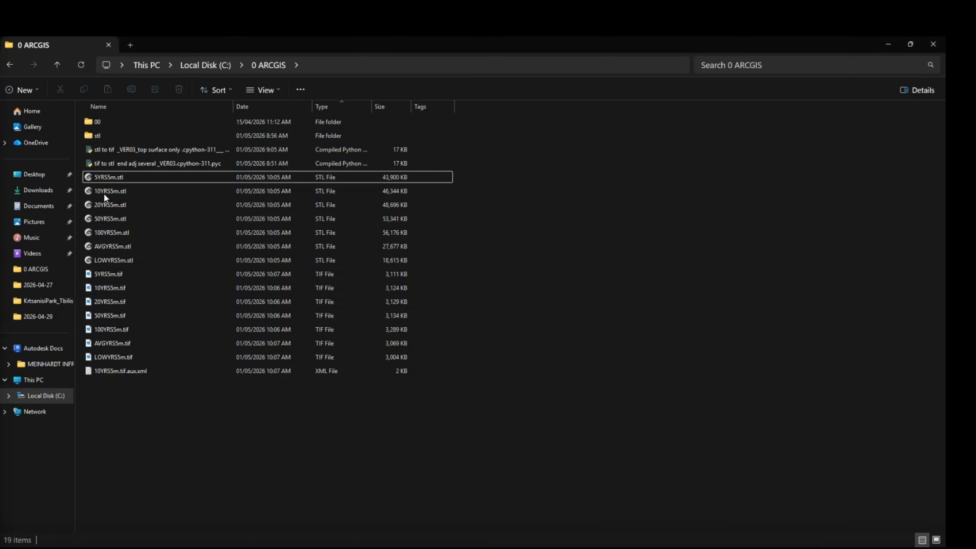
drag(105, 288, 581, 313)
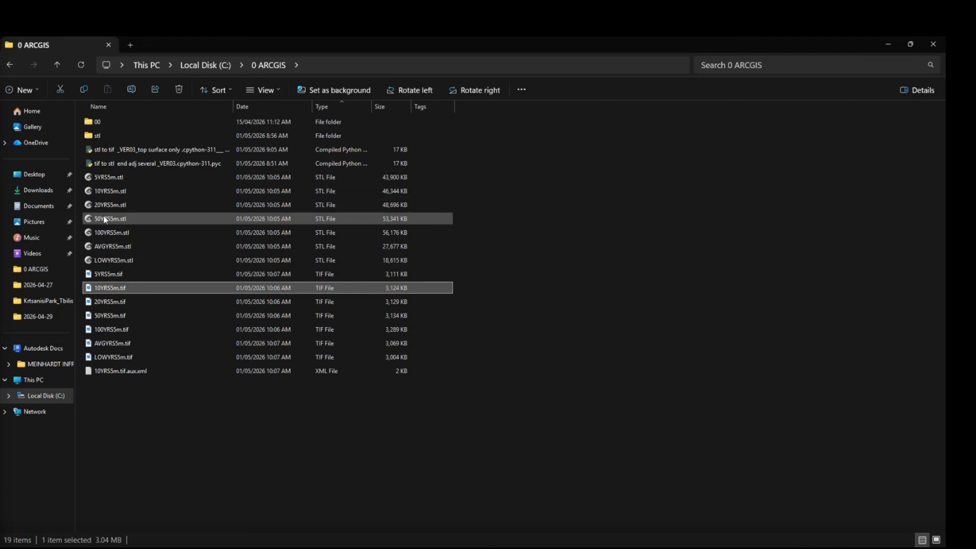
drag(96, 206, 507, 227)
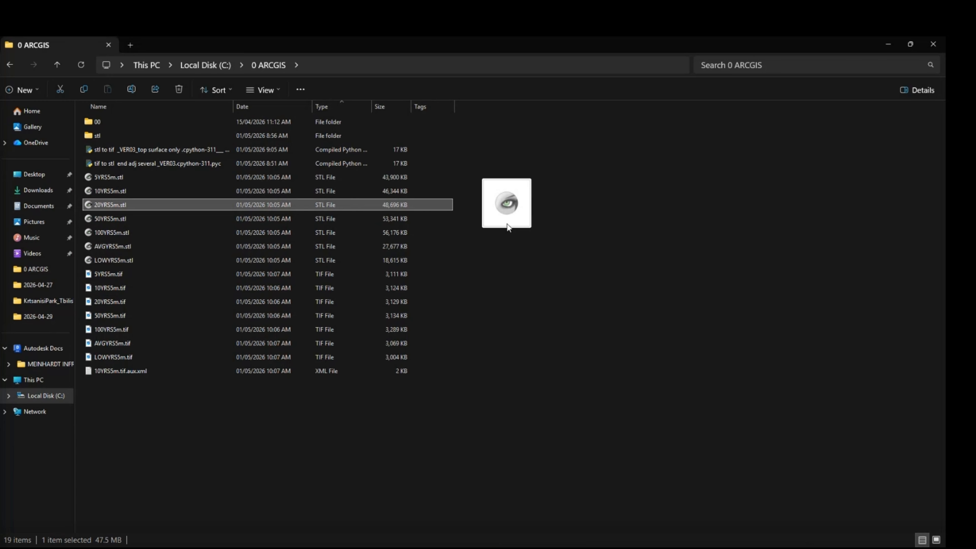
drag(507, 227, 507, 227)
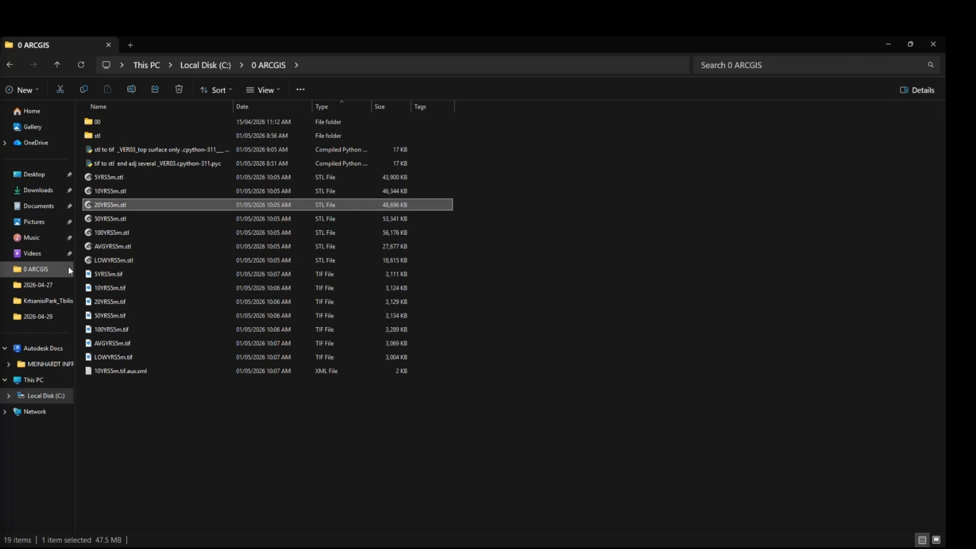
Single out 20YRS5m.tif in the folder, and examine the cell edges at the raster's northern end in ArcGIS Pro's Map3.
click(115, 302)
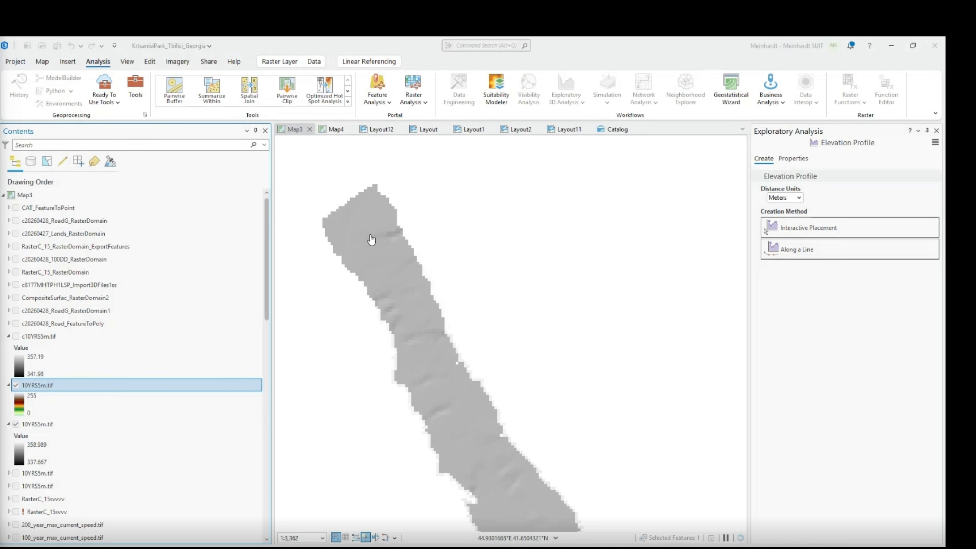
scroll(300, 247, up, 3)
scroll(300, 247, up, 3)
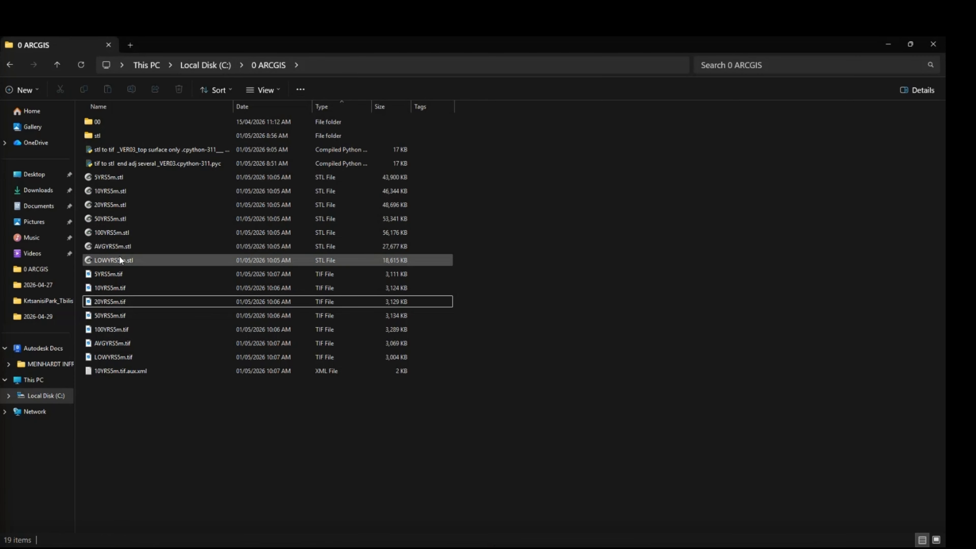
Permanently delete the seven STL files, from 5YRS5m.stl to LOWYRS5m.stl, in the 0 ARCGIS folder.
click(120, 260)
shift+click(118, 182)
key(shift+Delete)
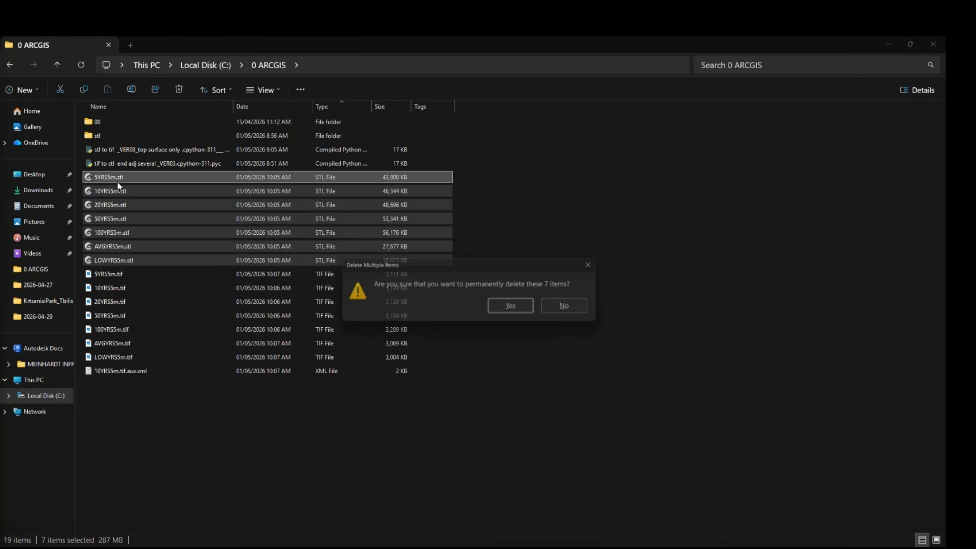
key(Return)
Delete the contents of the stl subfolder, cancelling the deletion for the in-use 10YRS5m.tif.
double_click(105, 137)
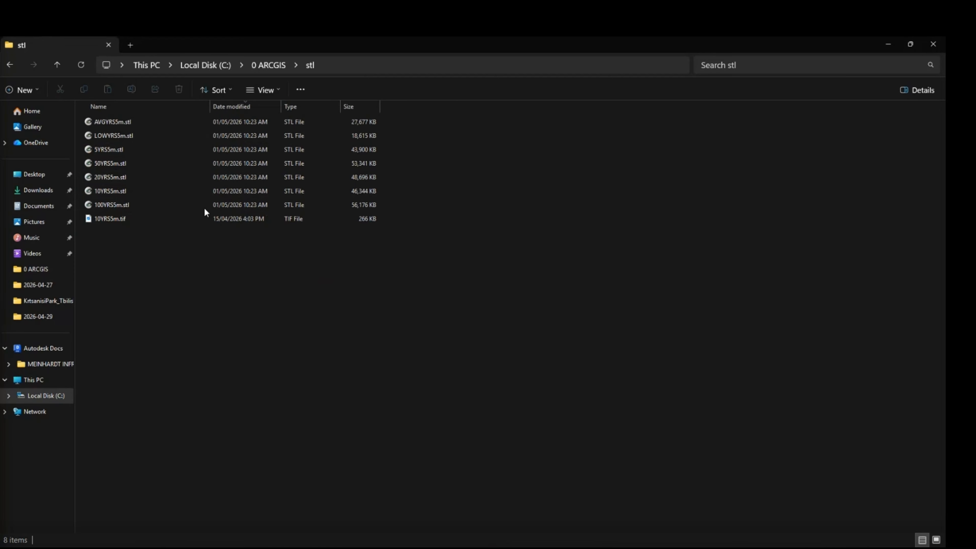
key(ctrl+a)
key(Delete)
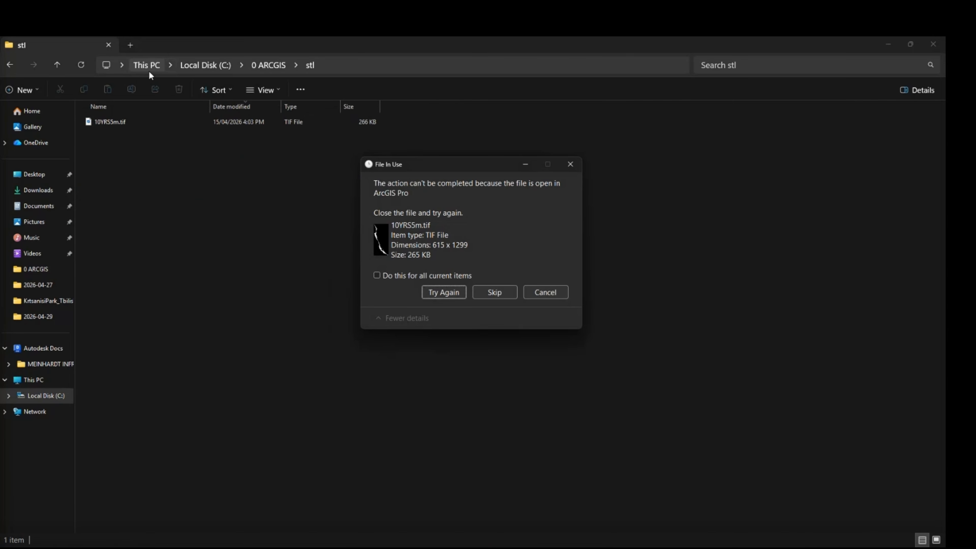
click(548, 294)
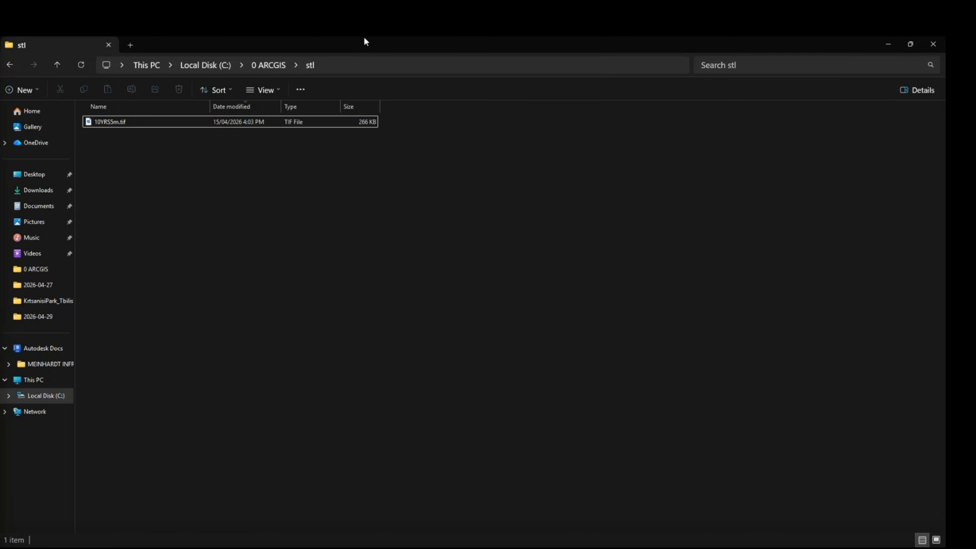
Run the tif to stl VER03 compiled Python script in 0 ARCGIS and review its conversion log.
click(279, 66)
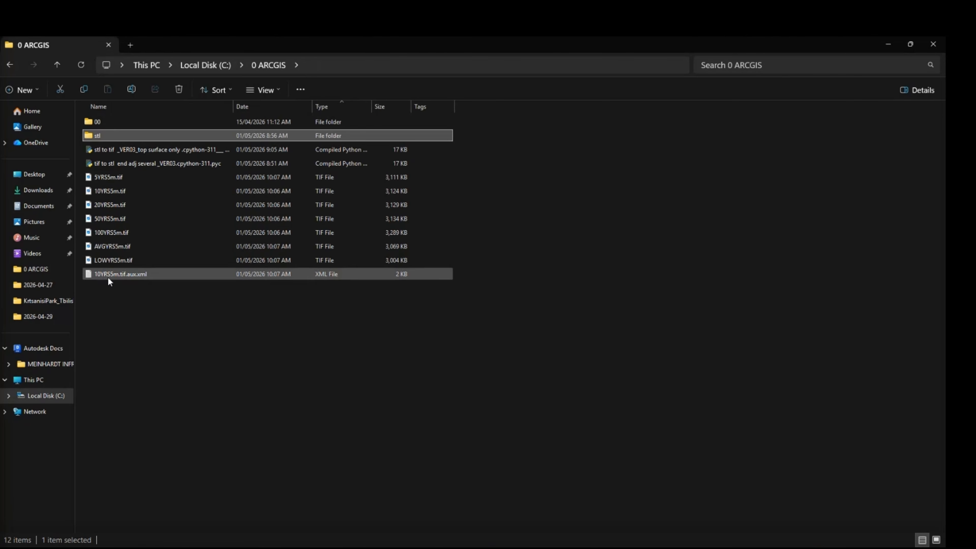
double_click(110, 163)
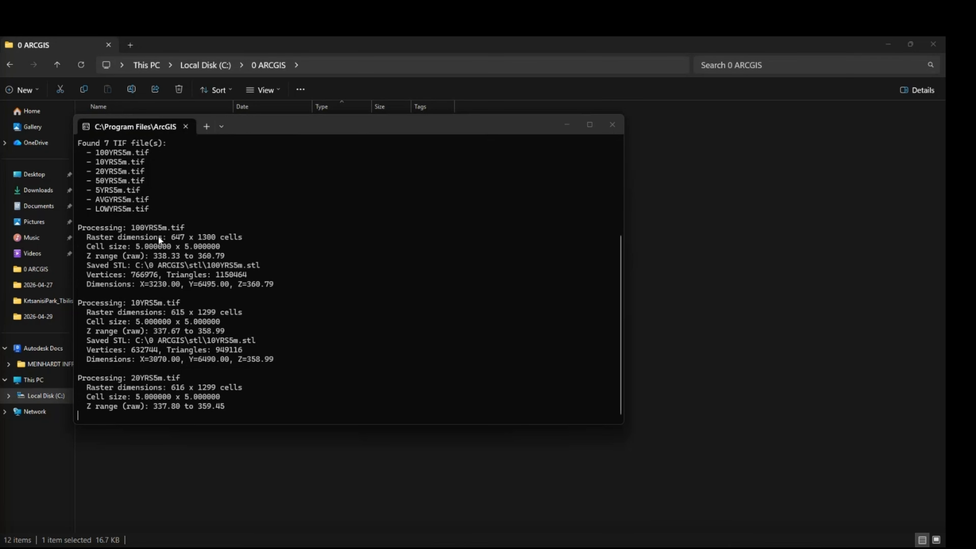
scroll(132, 186, up, 4)
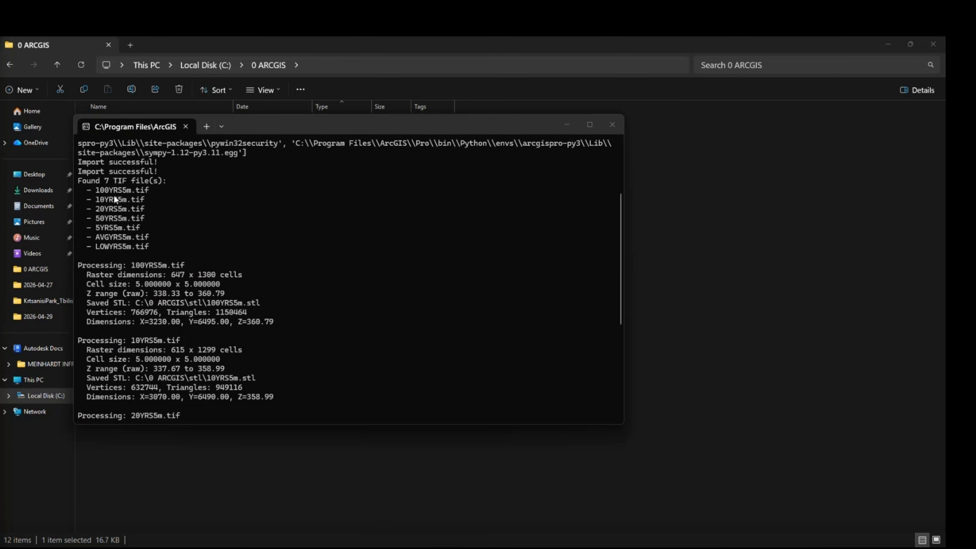
scroll(150, 205, down, 5)
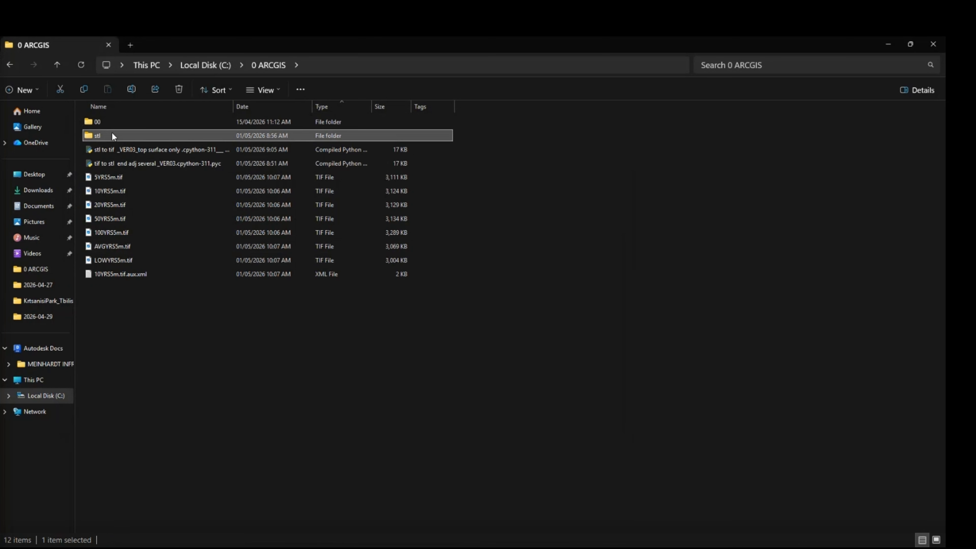
Copy the seven newly generated STL files from the stl subfolder, leaving out 10YRS5m.tif, and return to 0 ARCGIS.
double_click(112, 134)
key(ctrl+a)
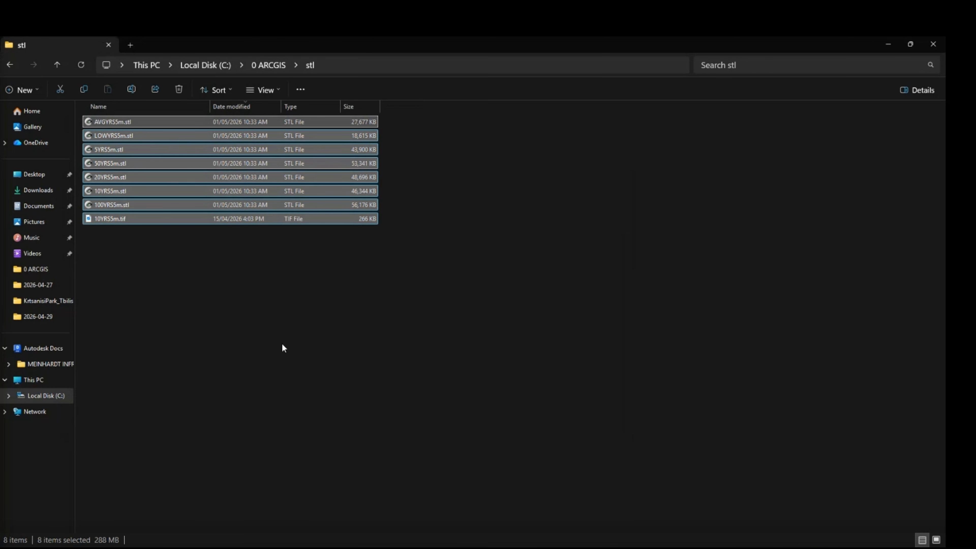
click(281, 343)
click(130, 204)
shift+click(131, 122)
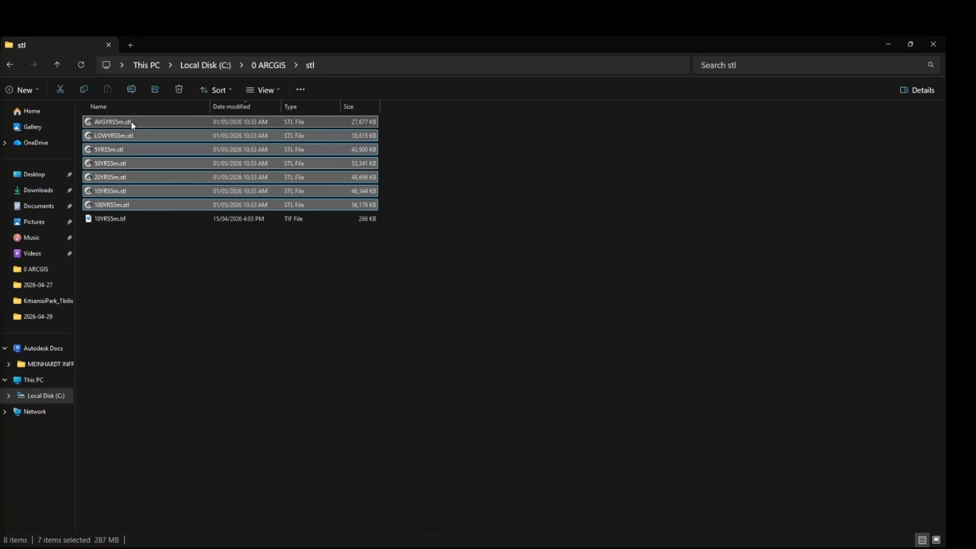
key(ctrl+c)
click(265, 65)
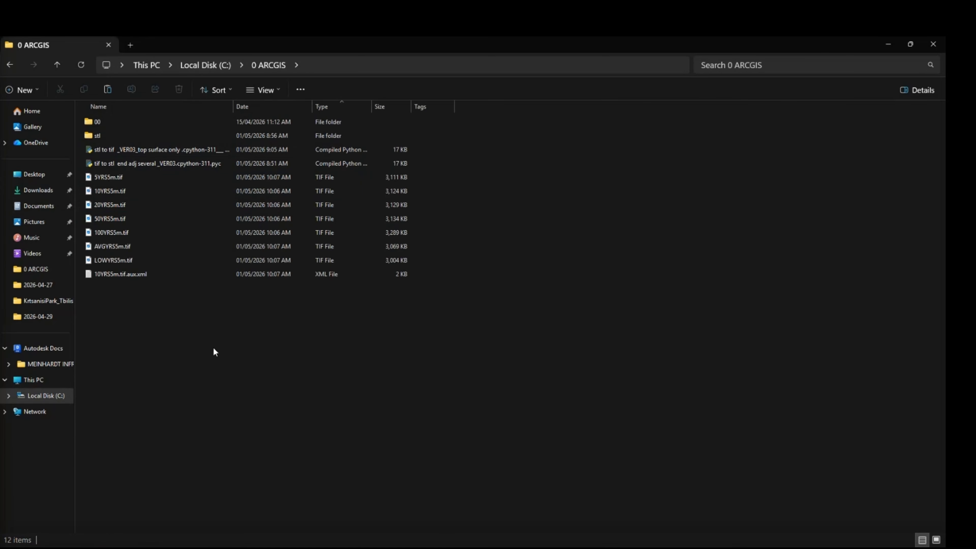
Create a folder named org in 0 ARCGIS and move the seven TIF rasters and the XML file into it.
drag(179, 348, 152, 263)
click(23, 91)
click(29, 113)
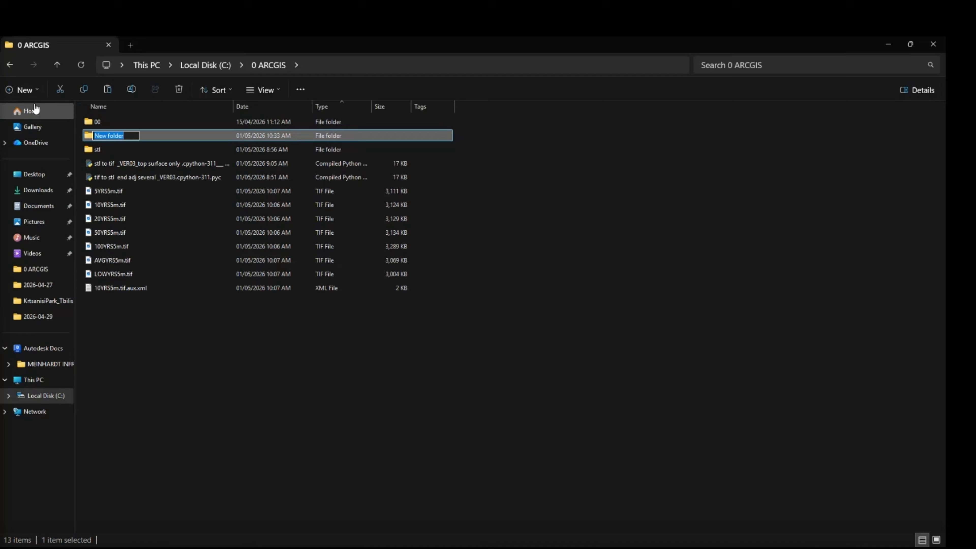
text(org)
click(142, 129)
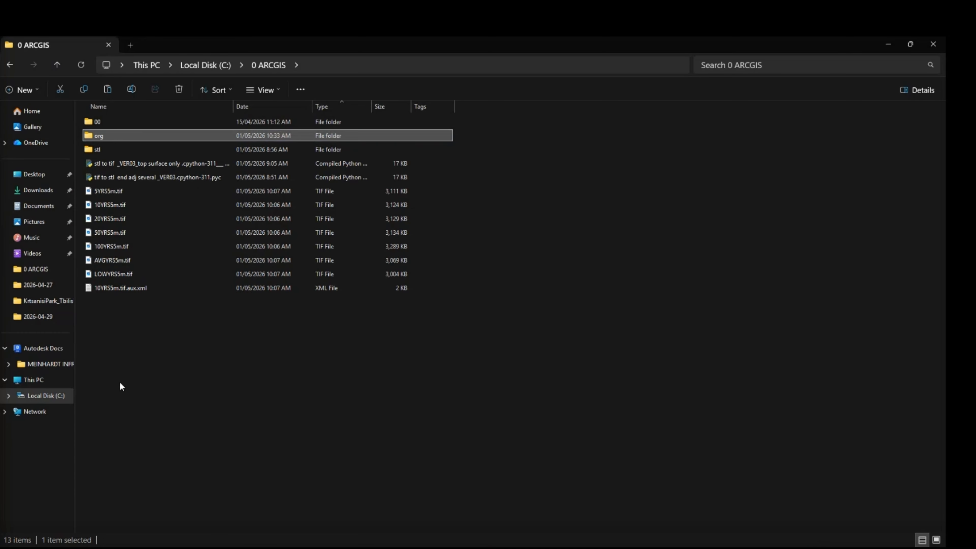
drag(120, 382, 101, 138)
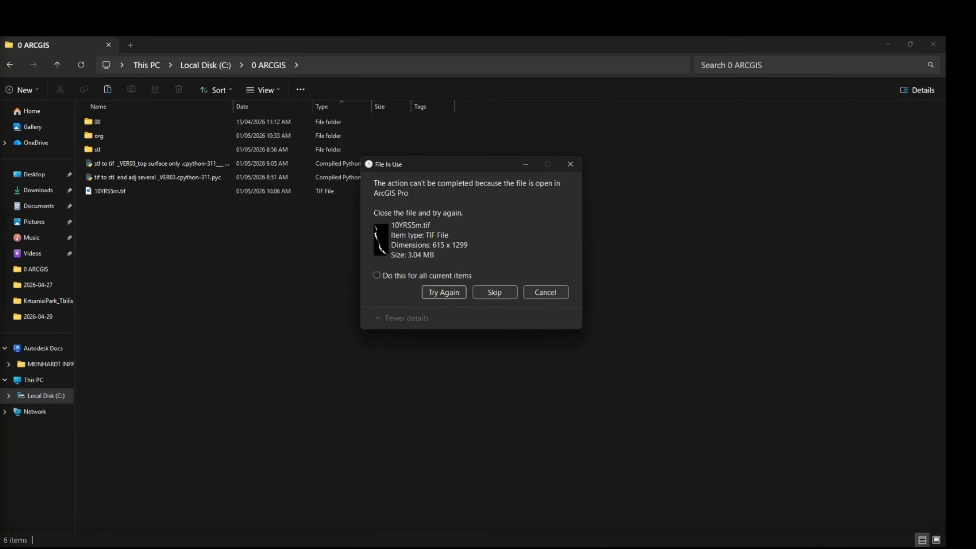
Remove the c10YRS5m.tif layer and all four 10YRS5m.tif layers from Map3 in ArcGIS Pro.
key(alt+Tab)
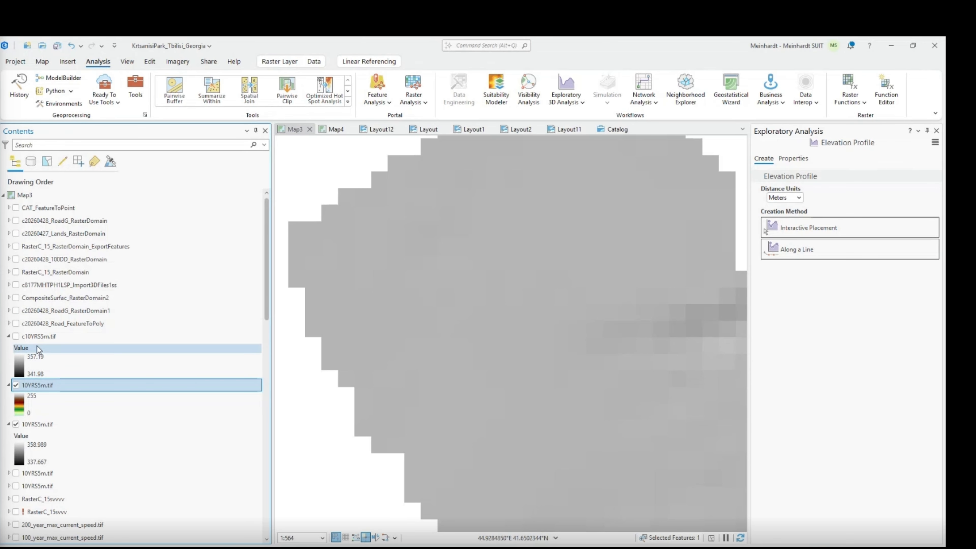
click(37, 337)
right_click(43, 424)
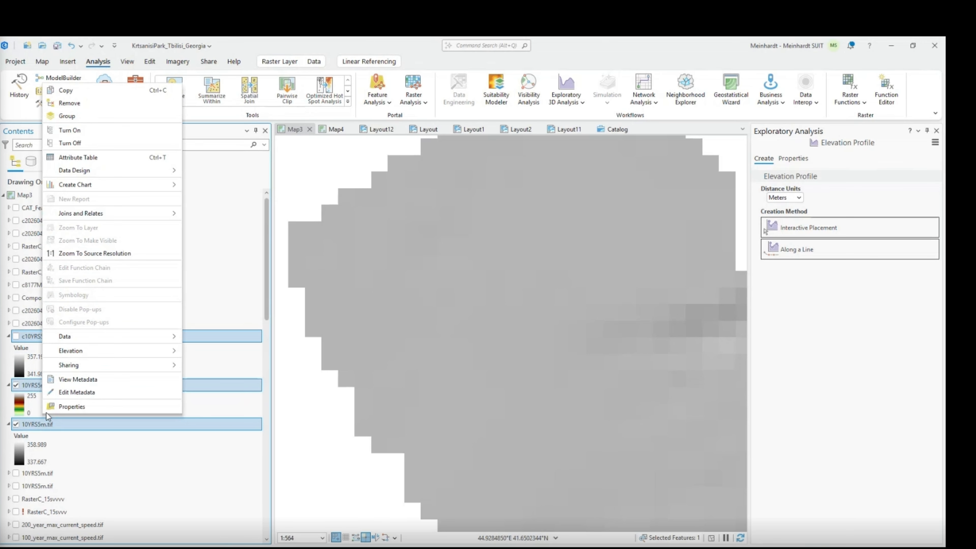
click(66, 104)
click(56, 349)
shift+click(54, 336)
right_click(54, 345)
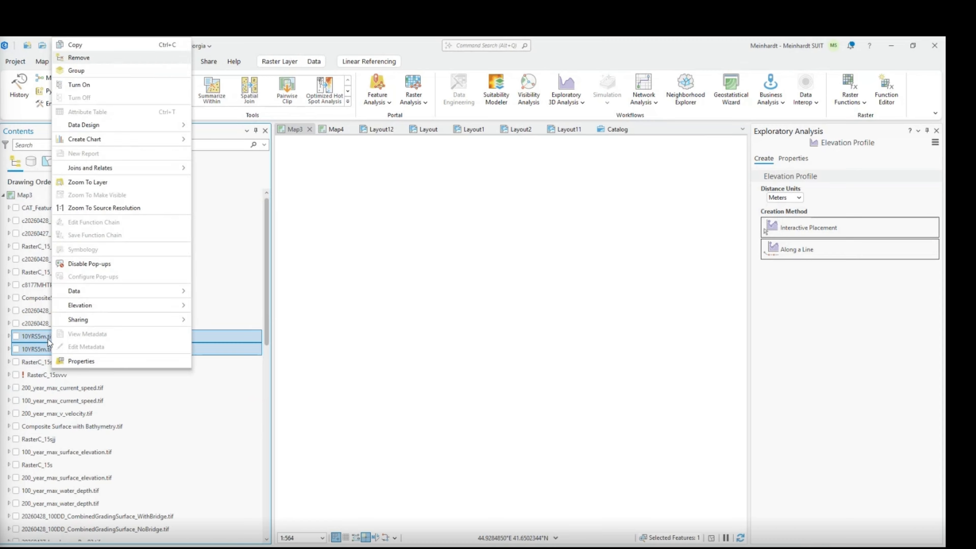
click(76, 58)
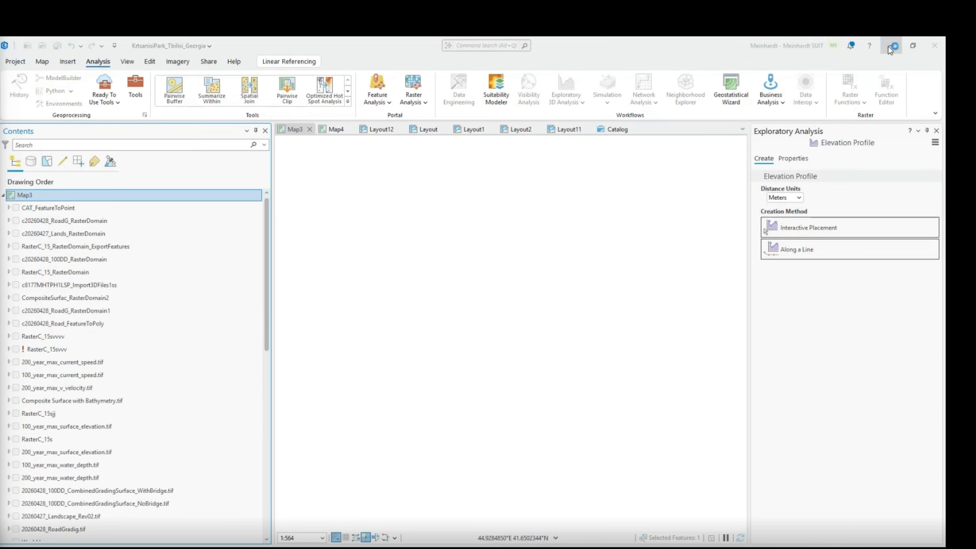
Return to the 0 ARCGIS folder and retry moving 10YRS5m.tif into the org folder.
key(alt+Tab)
click(443, 291)
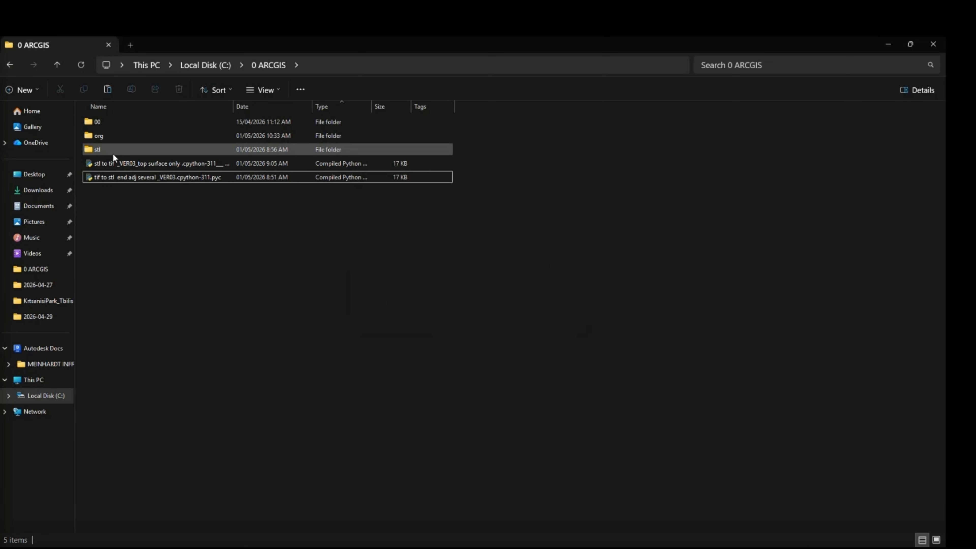
Move the stl folder into org and paste the seven copied STL files into 0 ARCGIS.
click(96, 149)
click(132, 225)
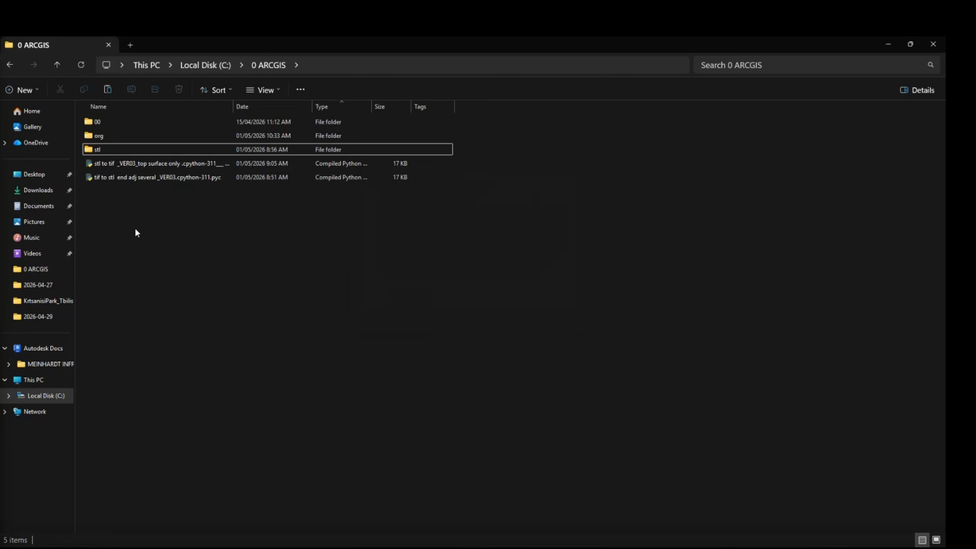
drag(96, 149, 123, 128)
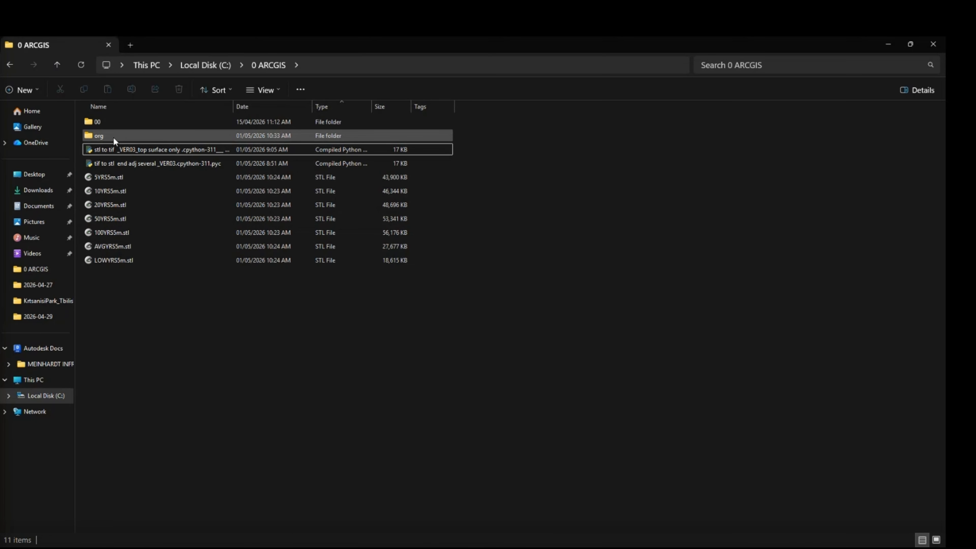
Add AVGYRS5m.tif from the org folder to Map3 in ArcGIS Pro and zoom to that layer.
drag(240, 382, 112, 156)
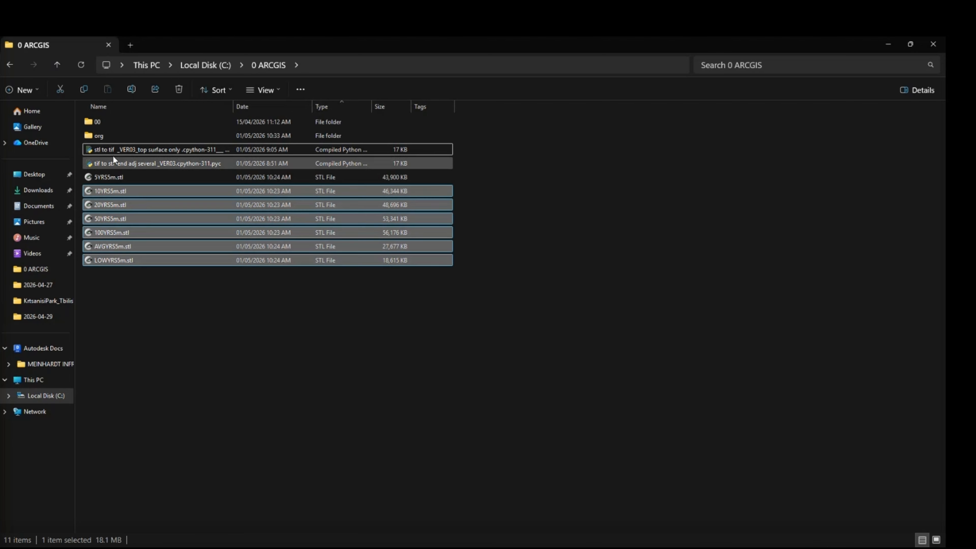
double_click(99, 137)
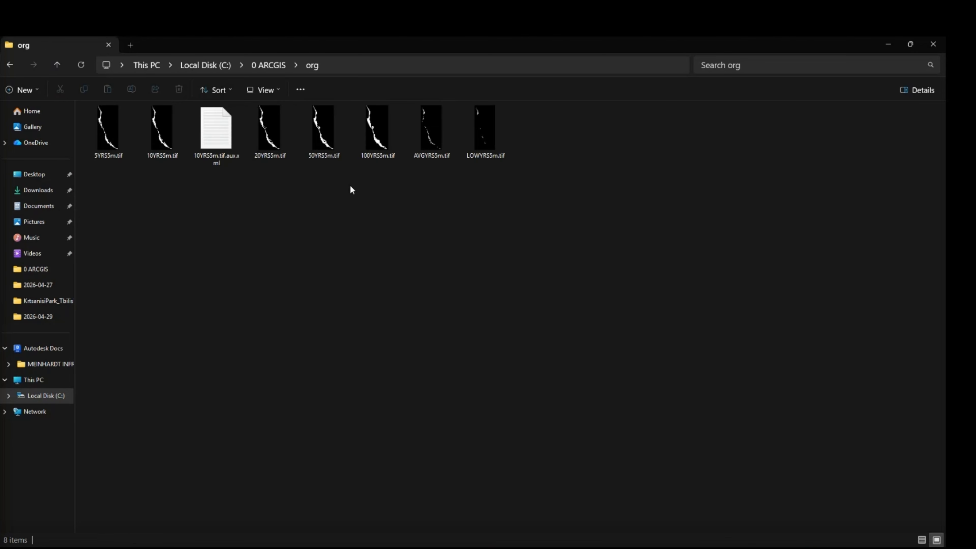
drag(430, 131, 447, 337)
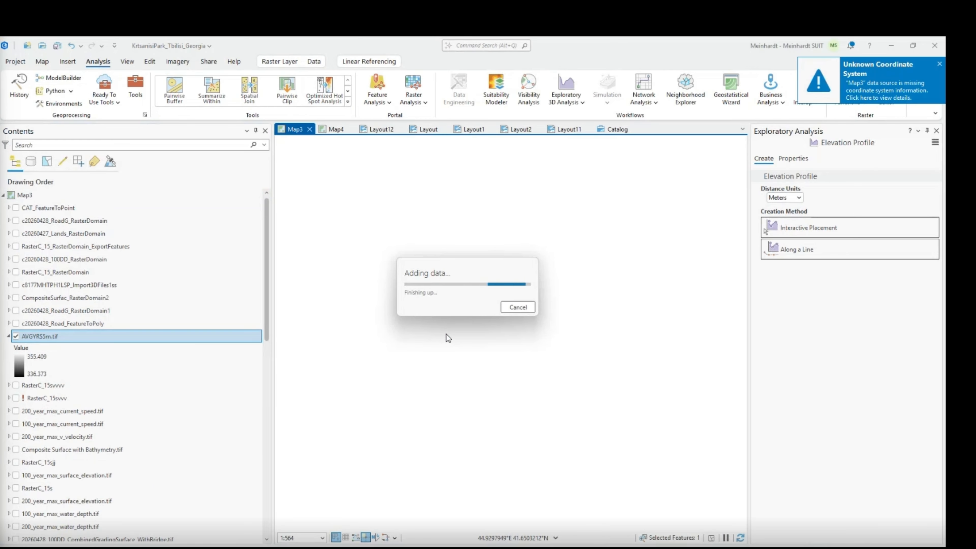
right_click(45, 338)
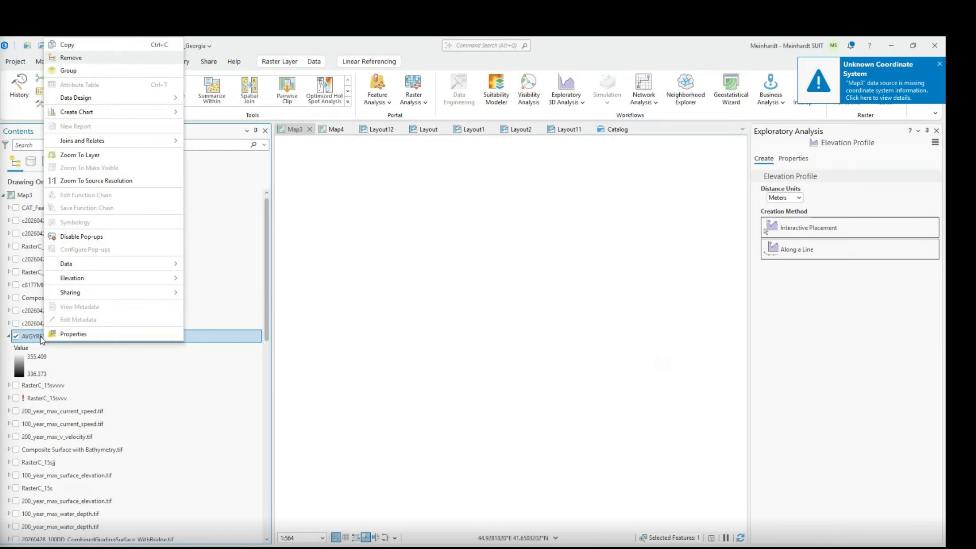
click(53, 155)
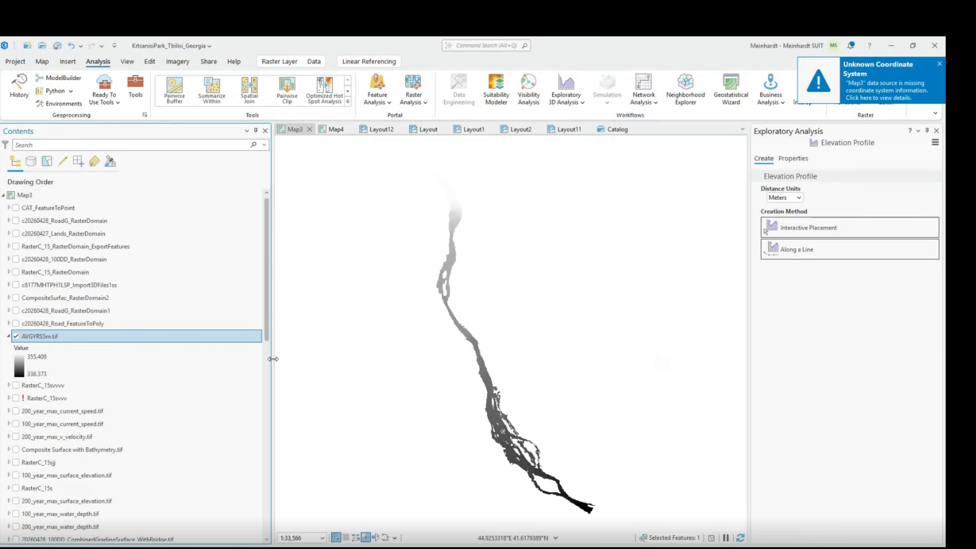
Toggle the visibility of AVGYRS5m.tif and RasterC_15svvvv to compare their extents on the map.
click(15, 335)
click(15, 336)
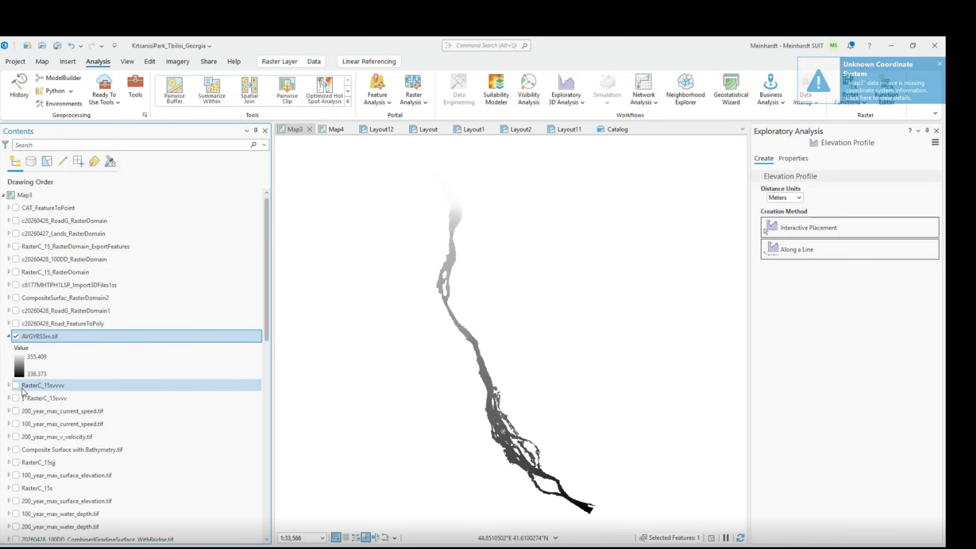
click(16, 385)
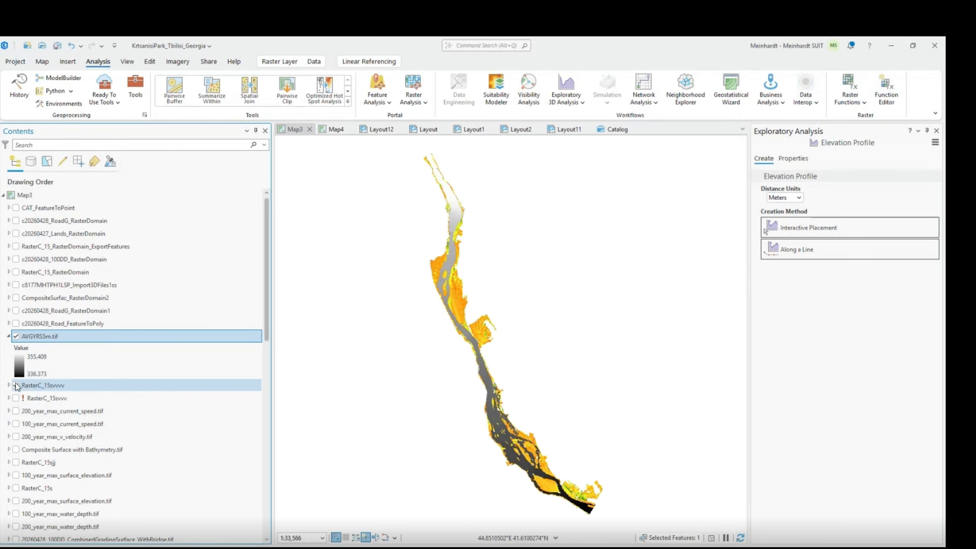
click(16, 385)
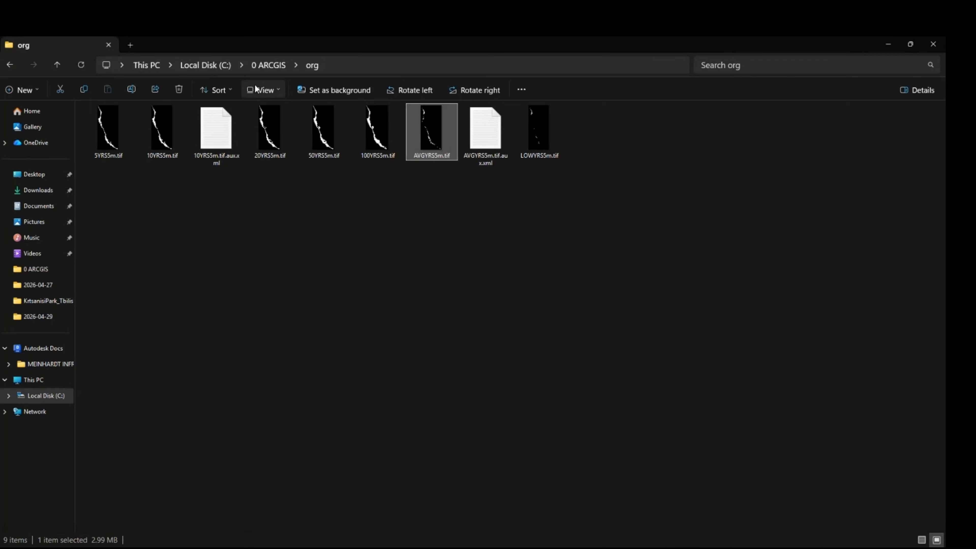
Return to the 0 ARCGIS folder, run the stl to tif _VER03_top surface only script, and move its console clear of the file list.
click(268, 65)
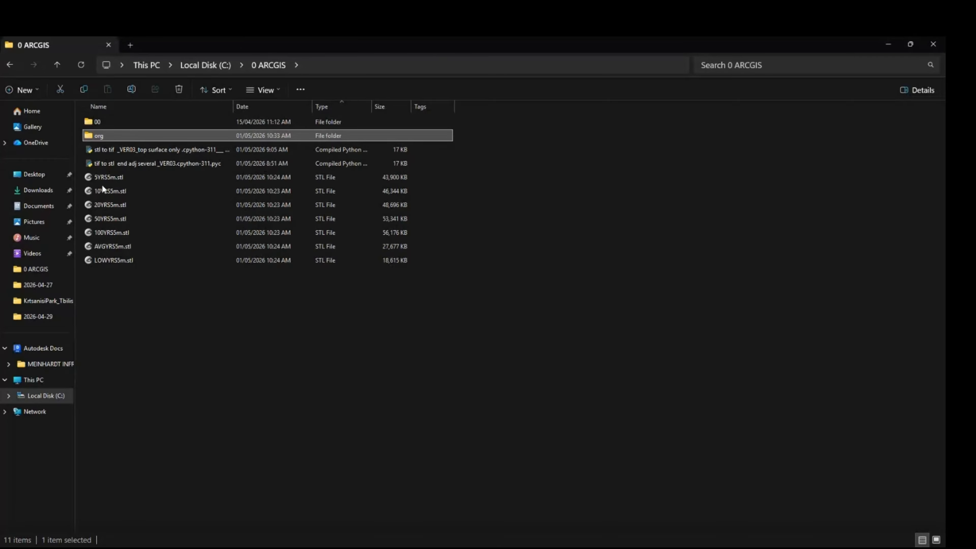
double_click(104, 152)
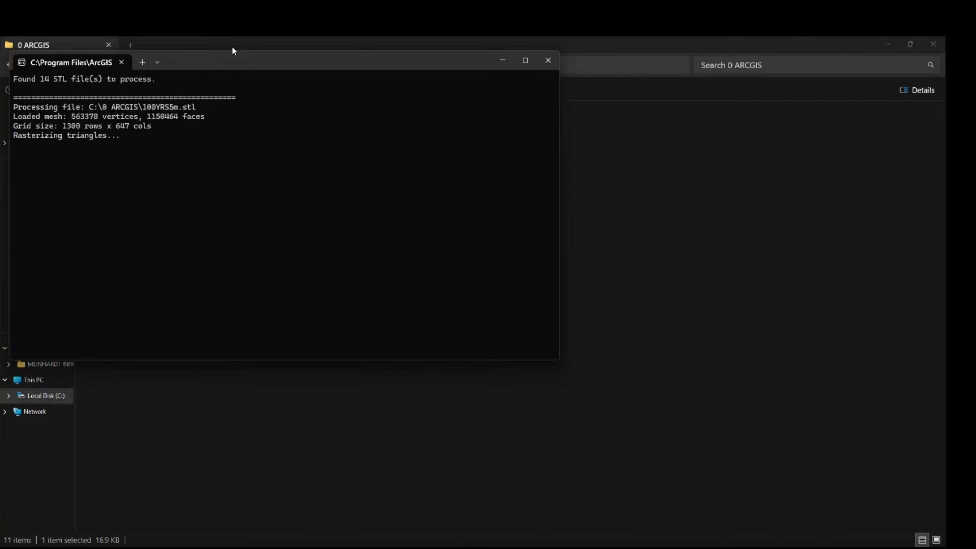
drag(232, 50, 740, 196)
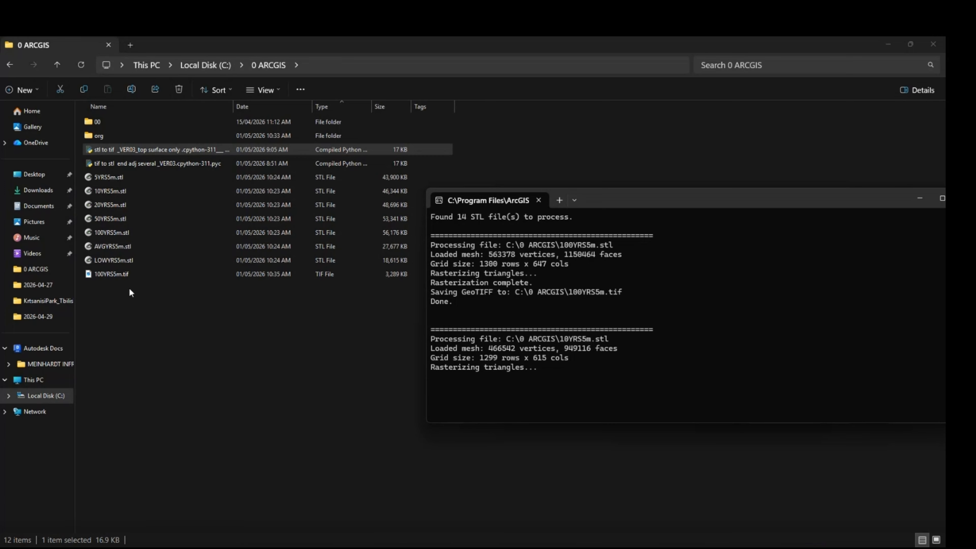
Add the converted 100YRS5m.tif to Map3 in ArcGIS Pro and toggle it and AVGYRS5m.tif to compare their extents.
click(111, 274)
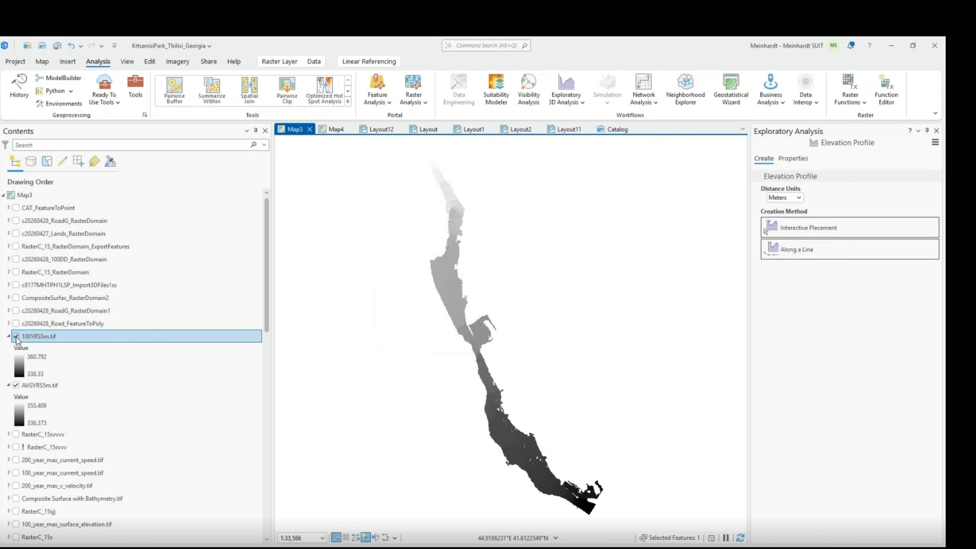
click(17, 337)
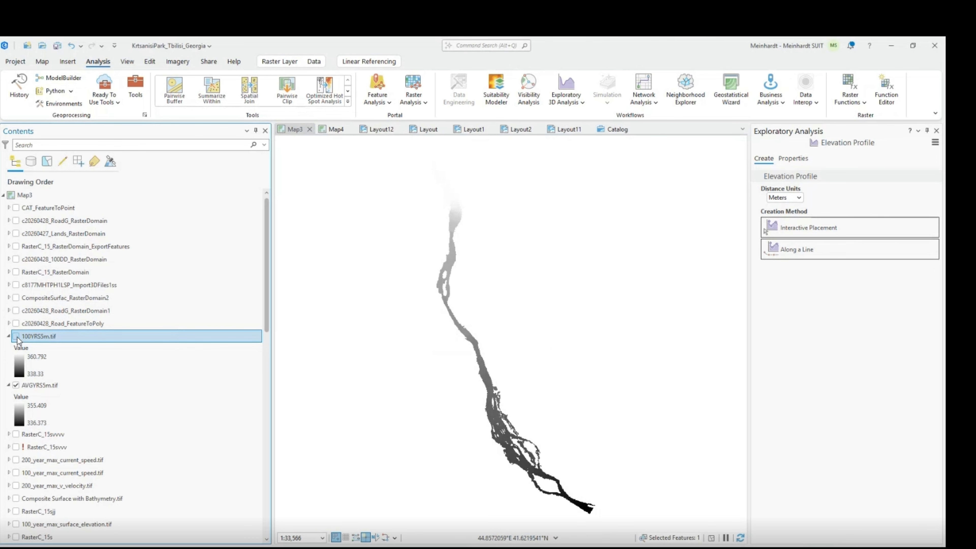
click(16, 337)
click(17, 336)
click(17, 337)
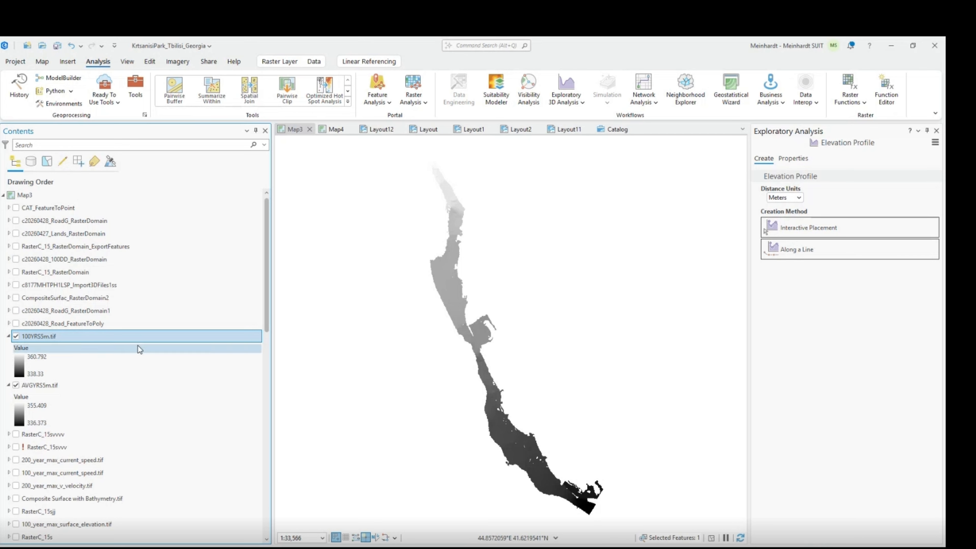
click(16, 385)
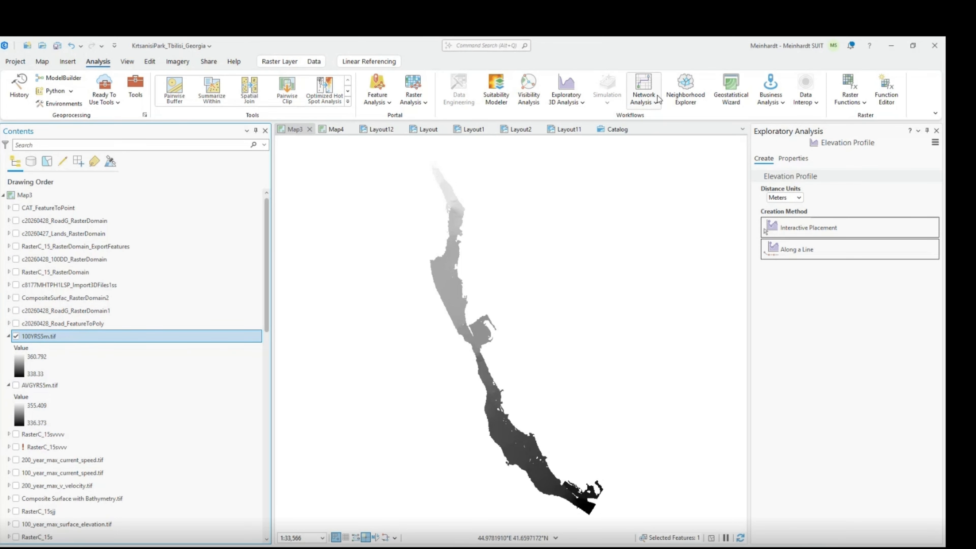
click(15, 385)
Return to the script console, maximize it, and review the STL-to-TIF conversion log from its beginning.
click(895, 49)
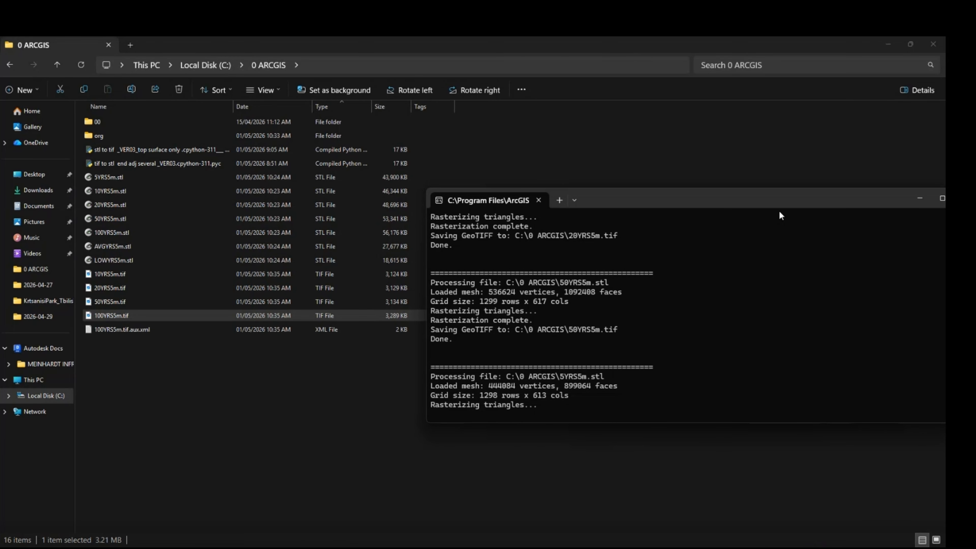
double_click(635, 200)
scroll(196, 257, up, 9)
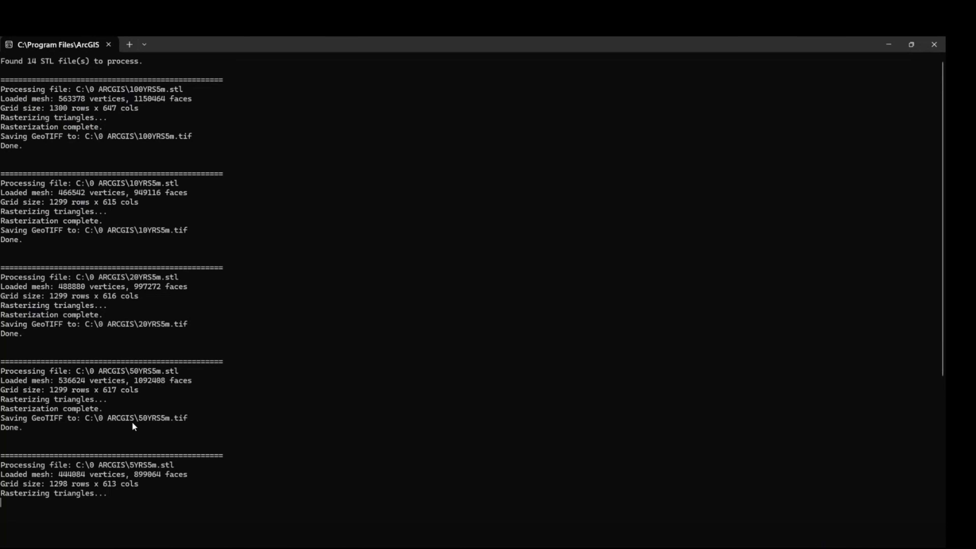
scroll(177, 427, down, 9)
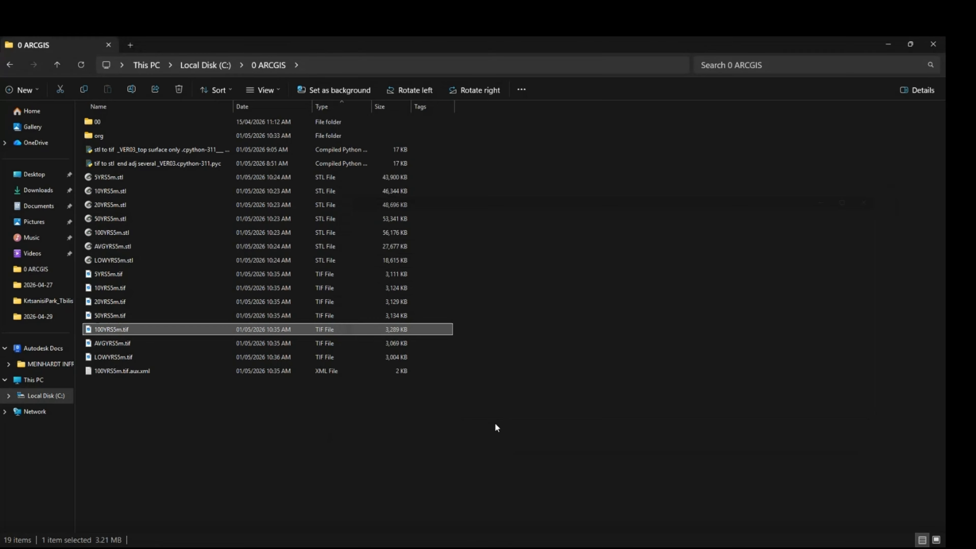
Add the converted AVGYRS5m.tif to Map3, hide 100YRS5m.tif, and place the original AVGYRS5m.tif layer directly below the new one.
drag(158, 343, 523, 515)
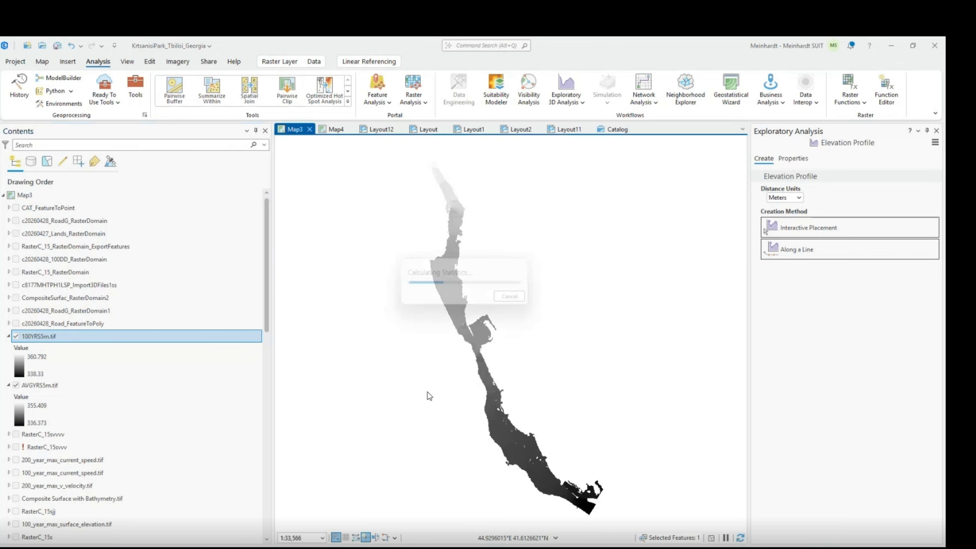
click(16, 385)
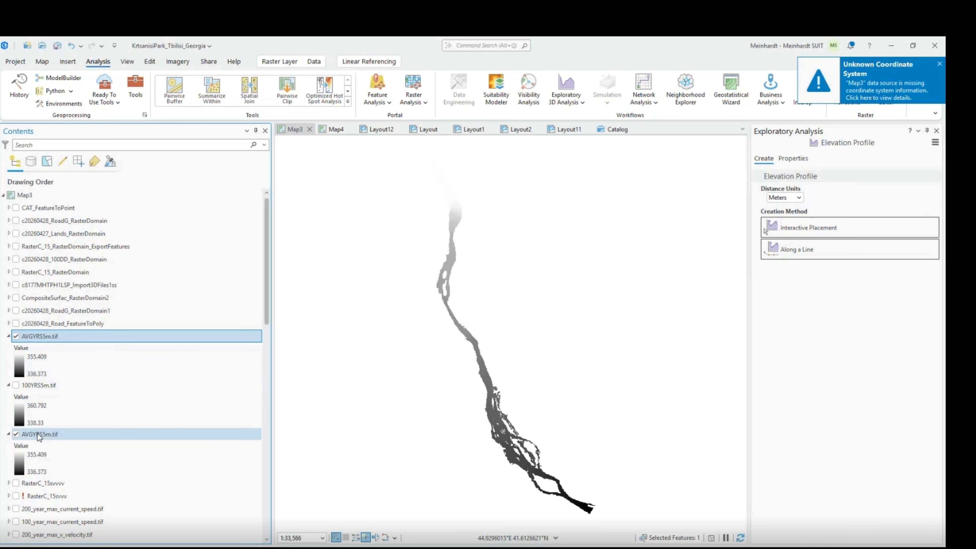
drag(38, 433, 38, 384)
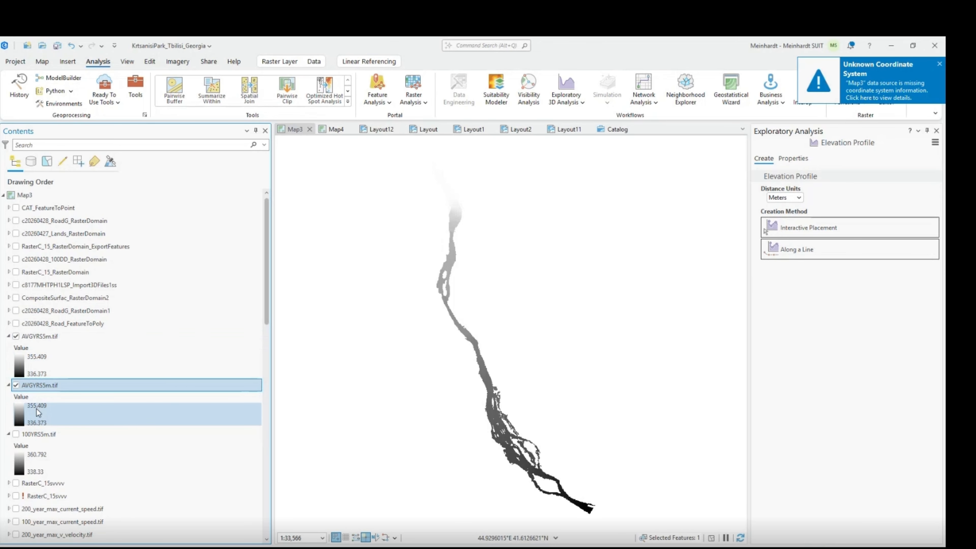
click(34, 337)
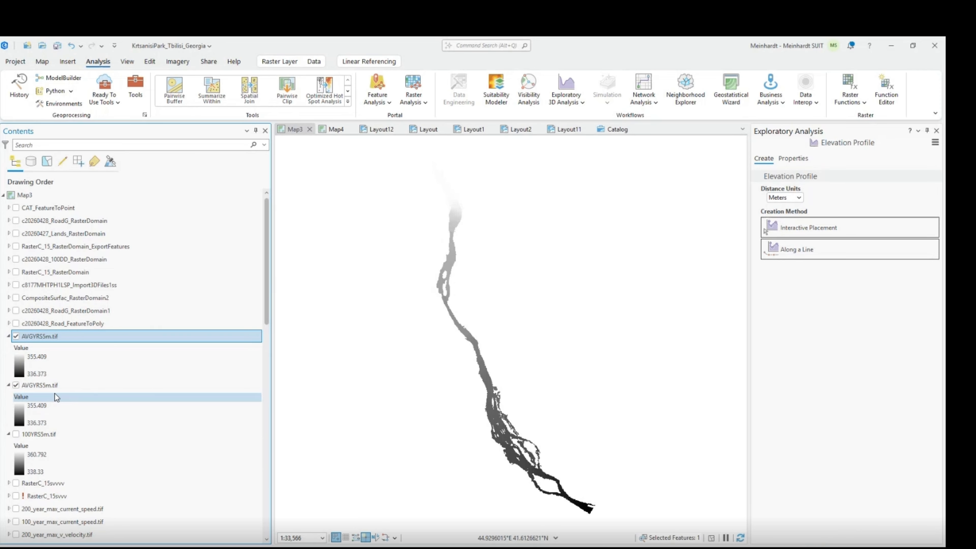
Toggle the converted and original AVGYRS5m.tif layers in turn to compare them, leaving only the converted one visible.
click(15, 336)
click(16, 386)
click(16, 385)
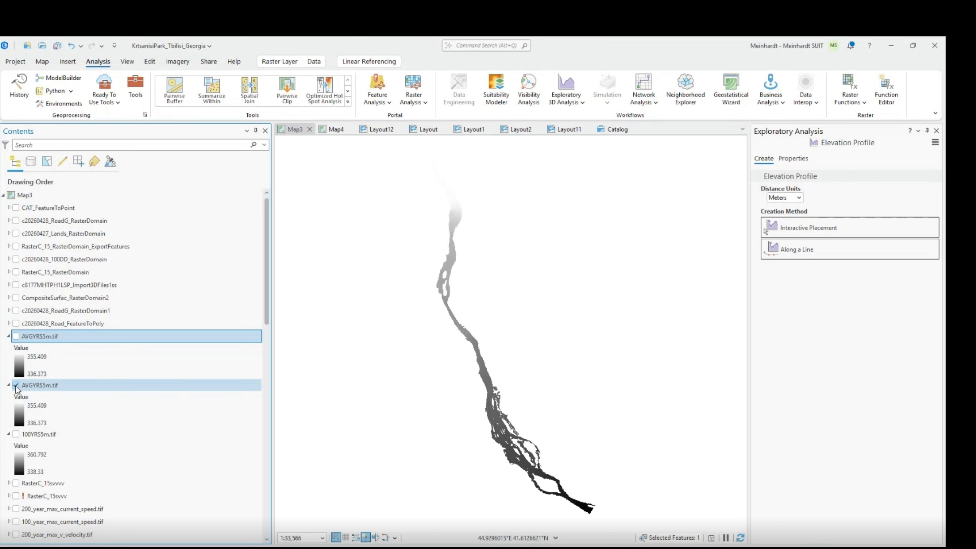
click(16, 385)
click(16, 336)
click(16, 337)
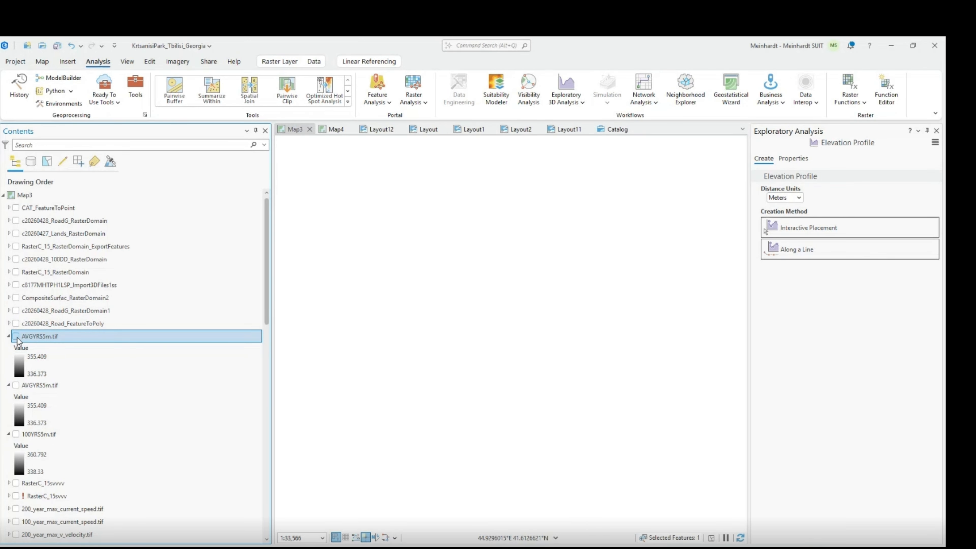
click(15, 336)
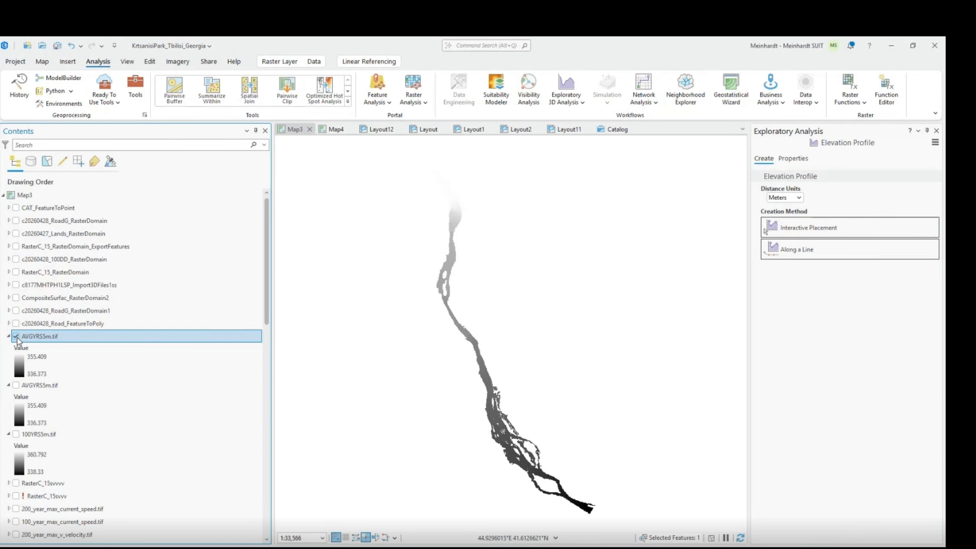
Open 5YRS5m.stl from 0 ARCGIS in MeshLab and inspect the mesh sides up close.
key(alt+Tab)
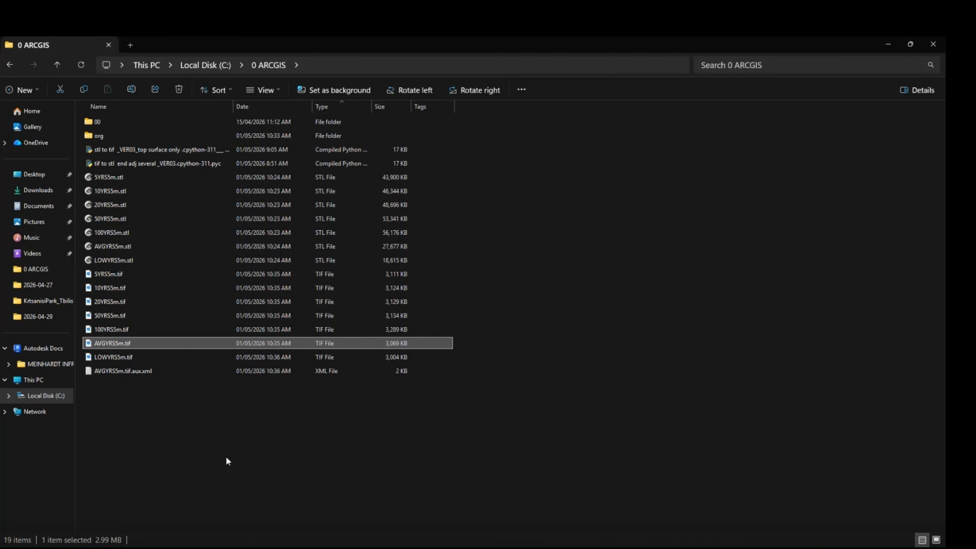
double_click(108, 178)
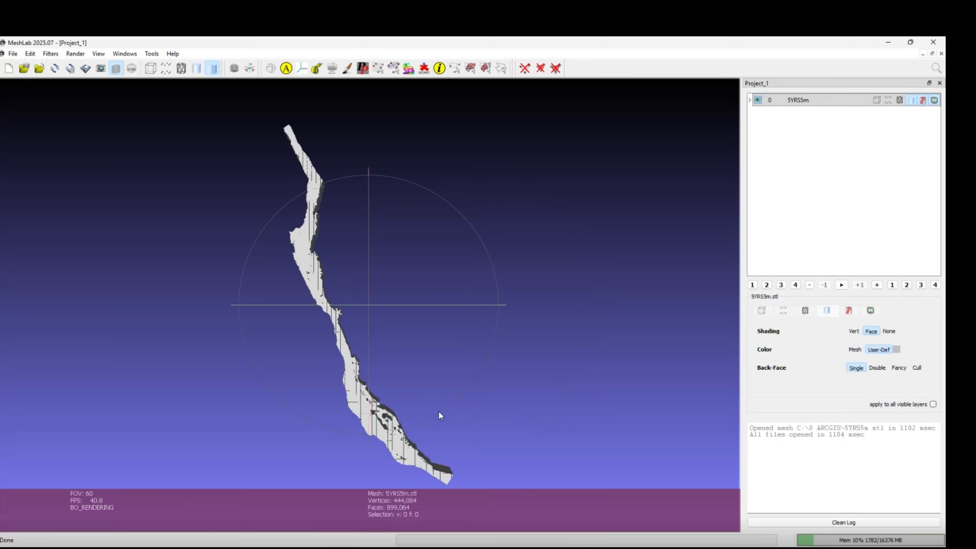
drag(418, 416, 351, 414)
scroll(380, 380, up, 5)
drag(379, 380, 392, 396)
scroll(324, 390, up, 5)
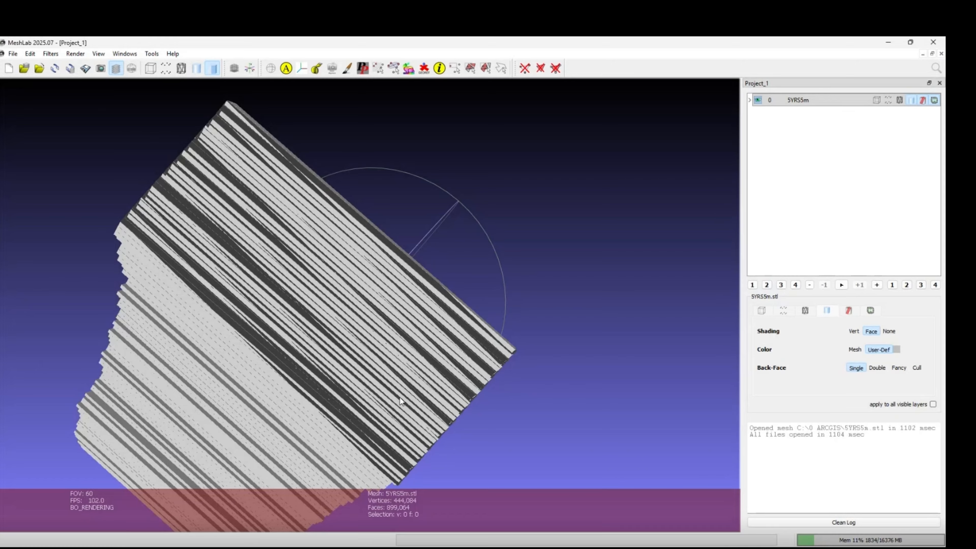
Launch Rhino 8, dismiss its start window, and maximize the Perspective viewport.
key(super)
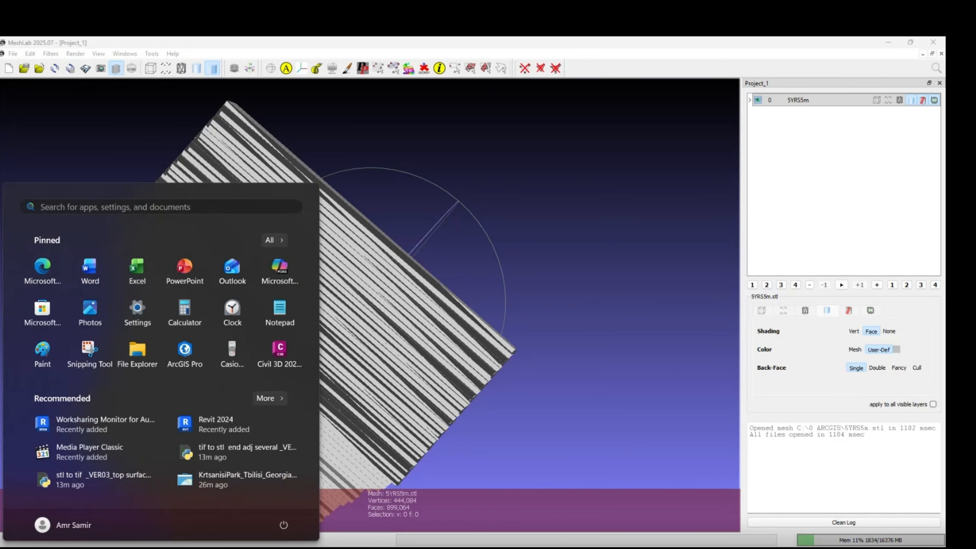
text(rhino 8)
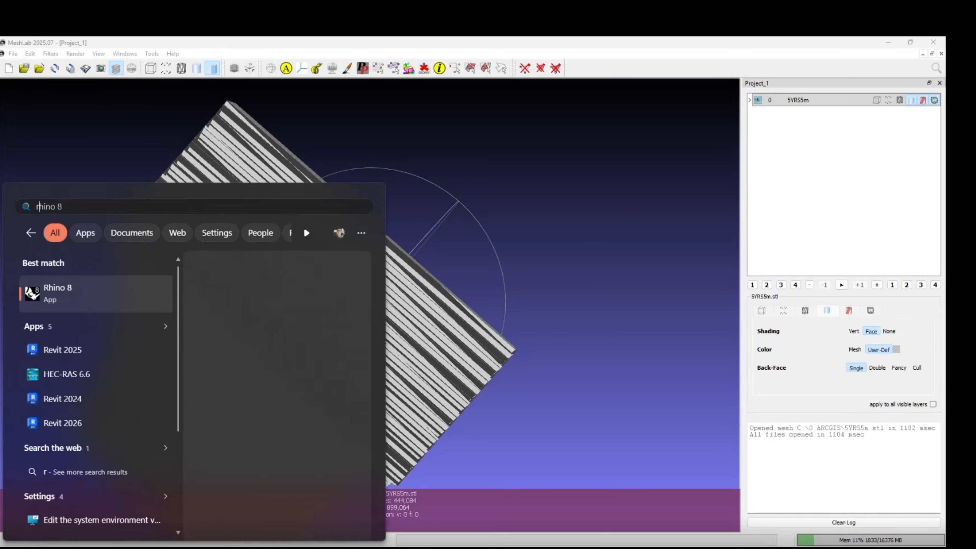
click(117, 296)
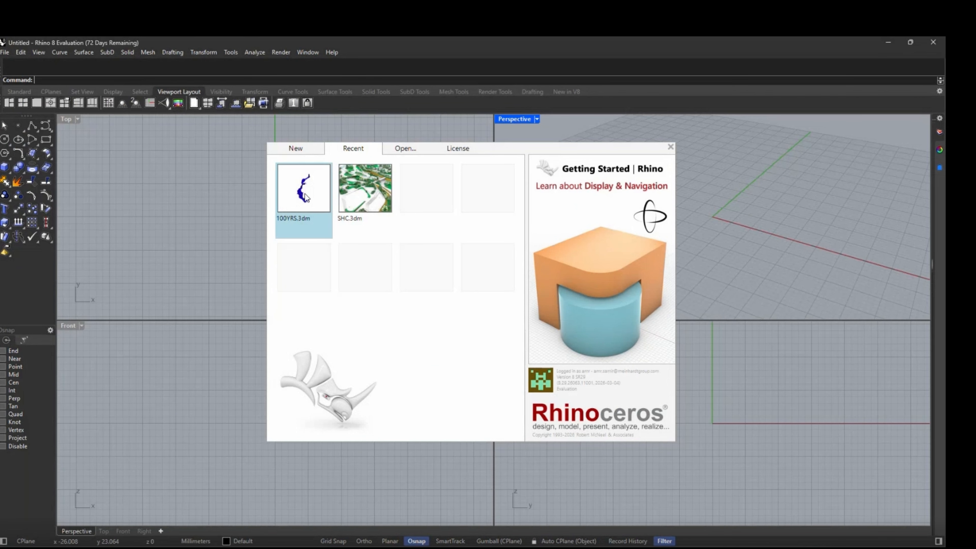
click(670, 147)
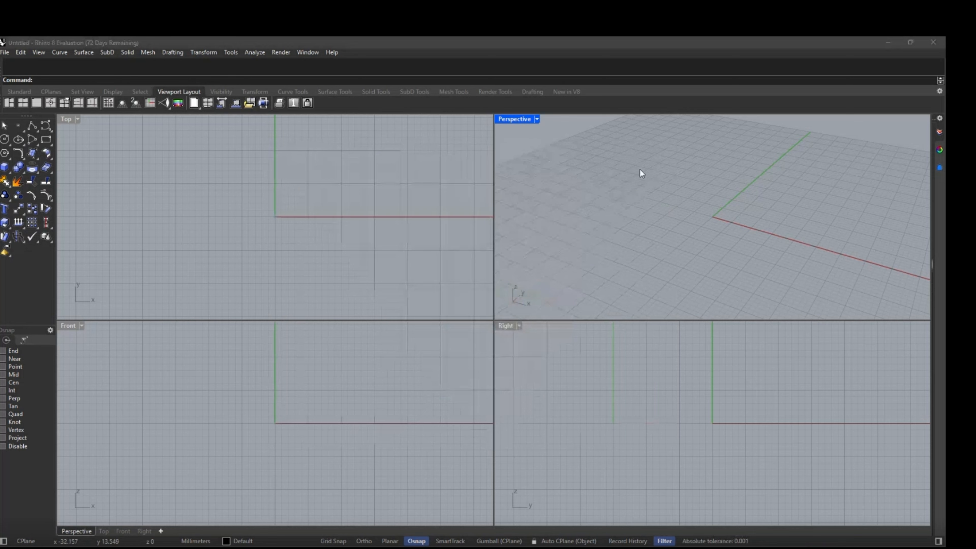
click(33, 108)
Import LOWYRS5m.stl from the 0 ARCGIS folder on Local Disk (C:) into the Rhino model.
click(4, 52)
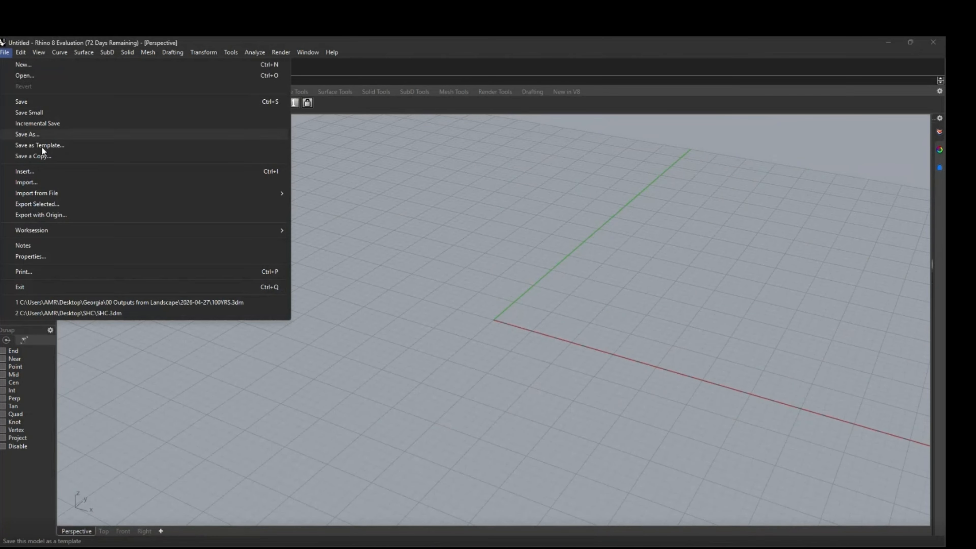
click(34, 180)
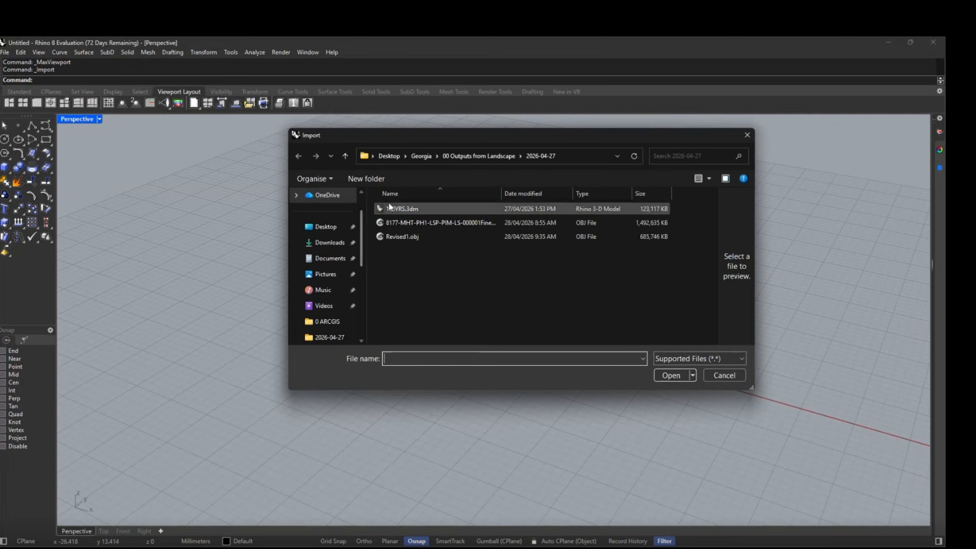
scroll(326, 288, down, 5)
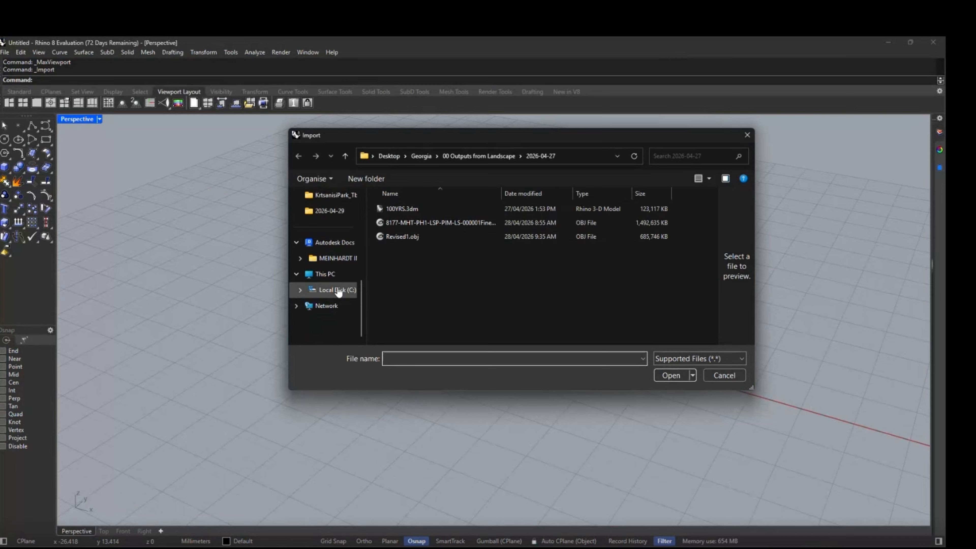
click(342, 274)
double_click(409, 220)
double_click(394, 225)
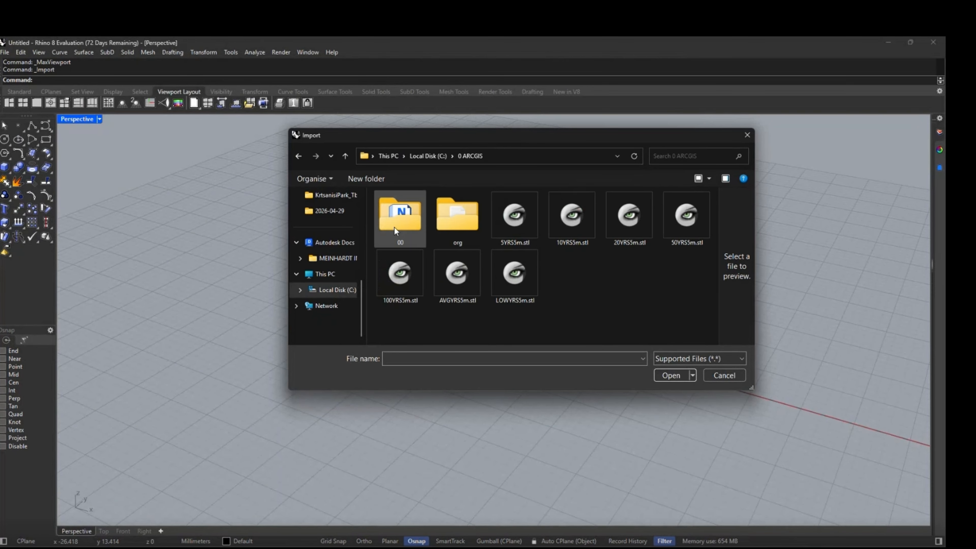
drag(486, 139, 283, 127)
click(311, 286)
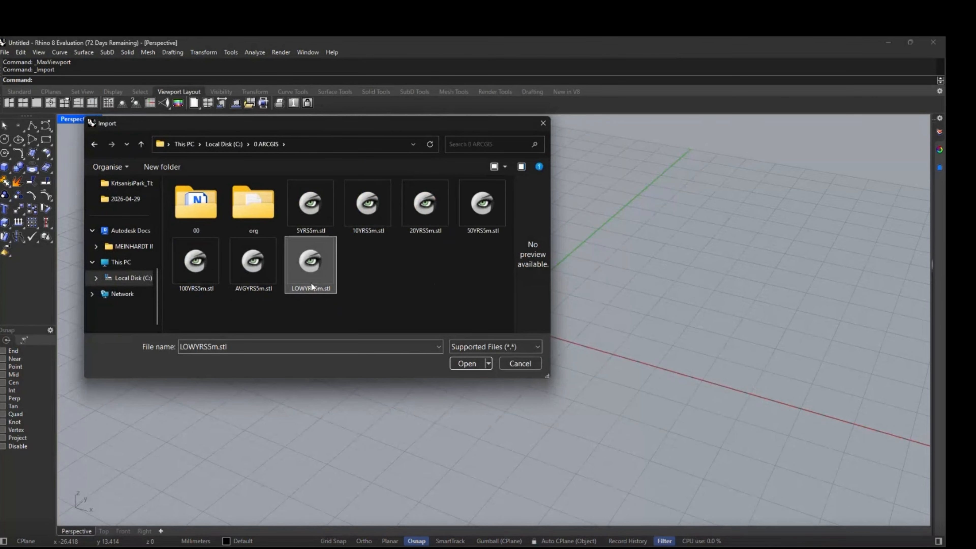
double_click(307, 279)
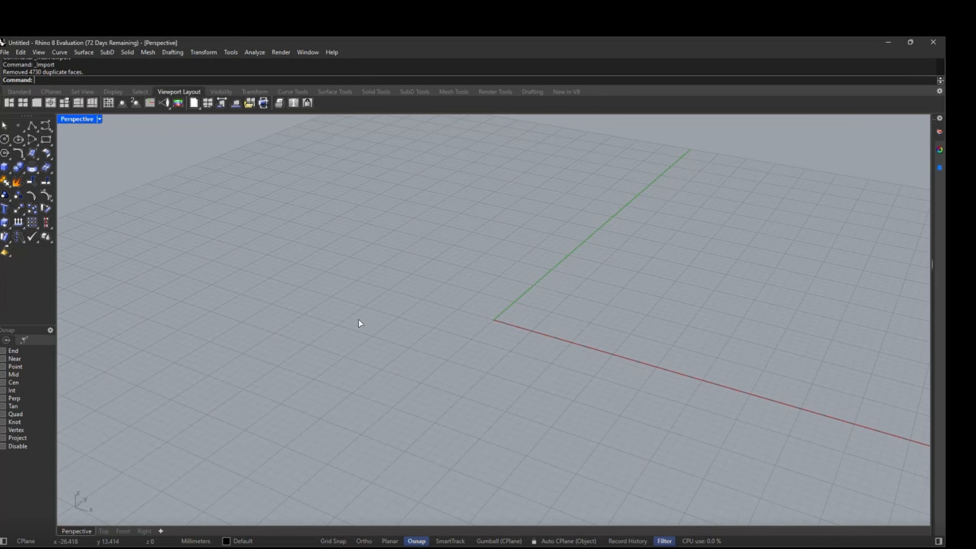
Zoom to the extents of the imported mesh and orbit to view its vertical walls from the side.
scroll(346, 320, down, 5)
middle_click(329, 319)
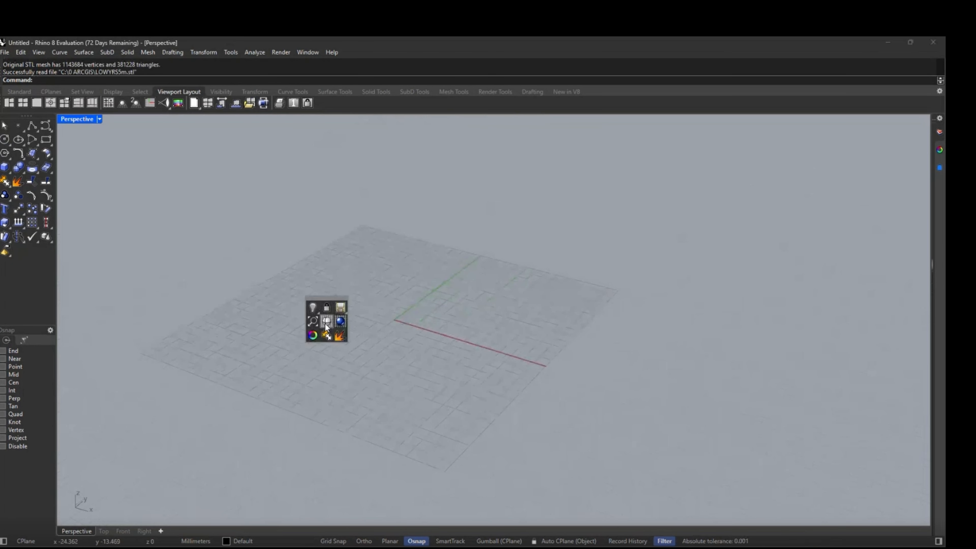
click(314, 322)
click(523, 373)
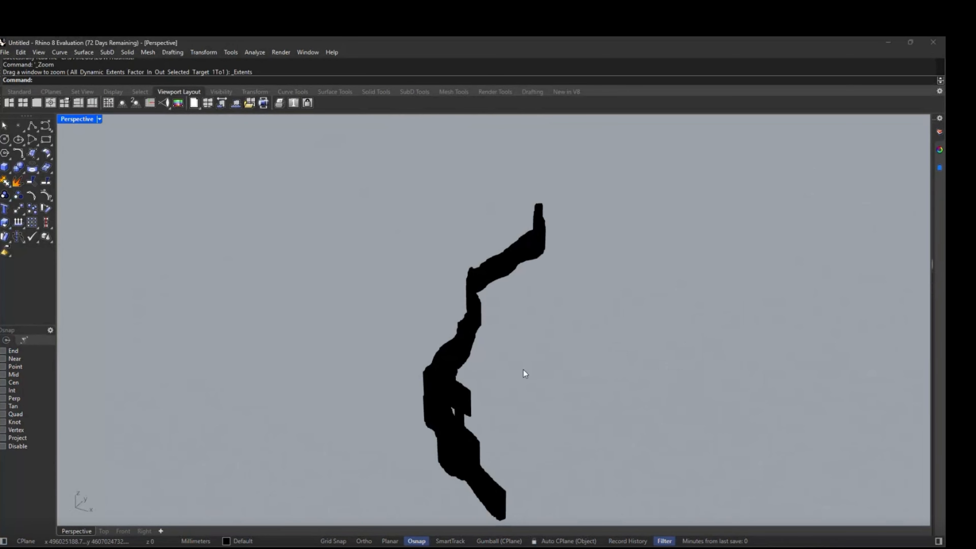
drag(533, 415, 535, 391)
key(Down)
key(Down)
key(Down)
key(Down)
key(Left)
key(Left)
key(Left)
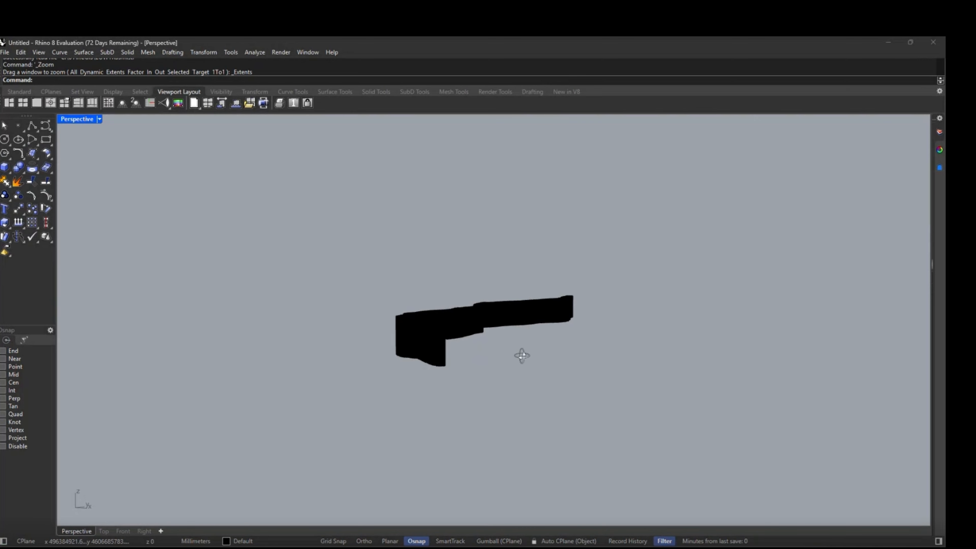
Select all the imported meshes and explode them into individual meshes, disabling the warning for additional large meshes.
drag(279, 299, 406, 426)
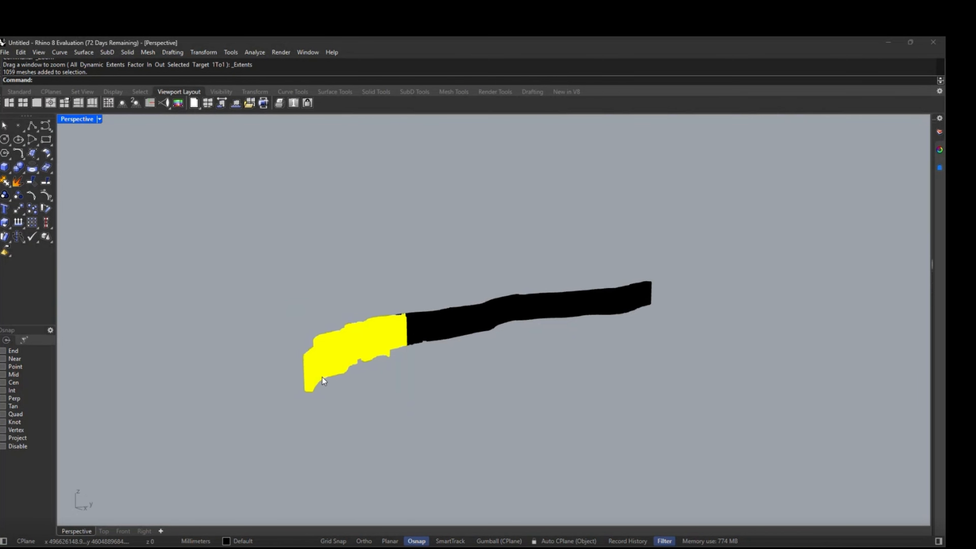
click(360, 373)
scroll(270, 307, down, 3)
drag(215, 239, 605, 411)
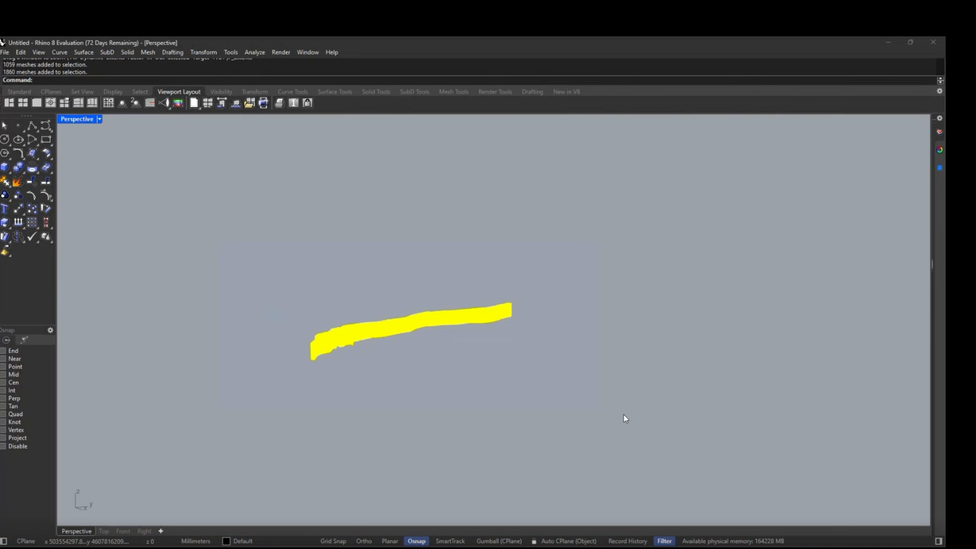
key(ctrl+alt+e)
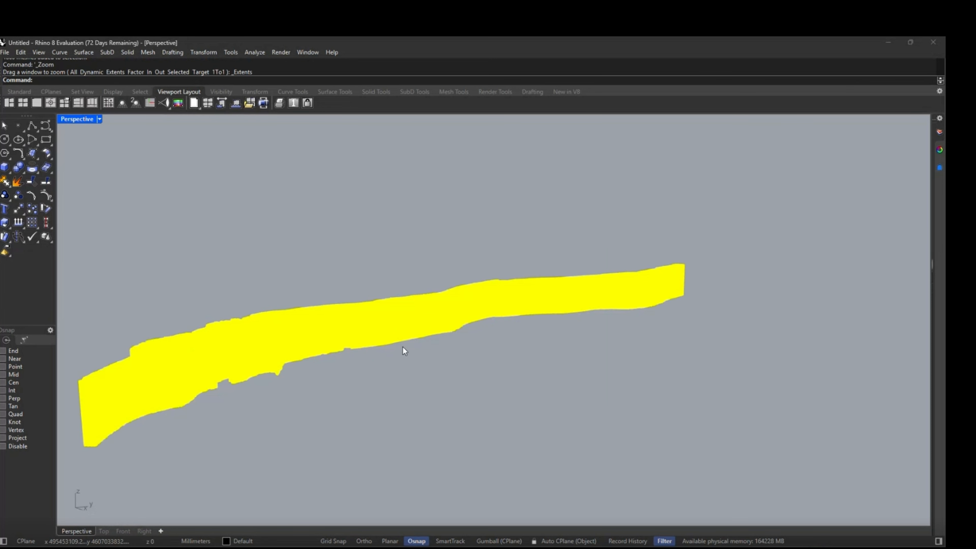
middle_click(402, 347)
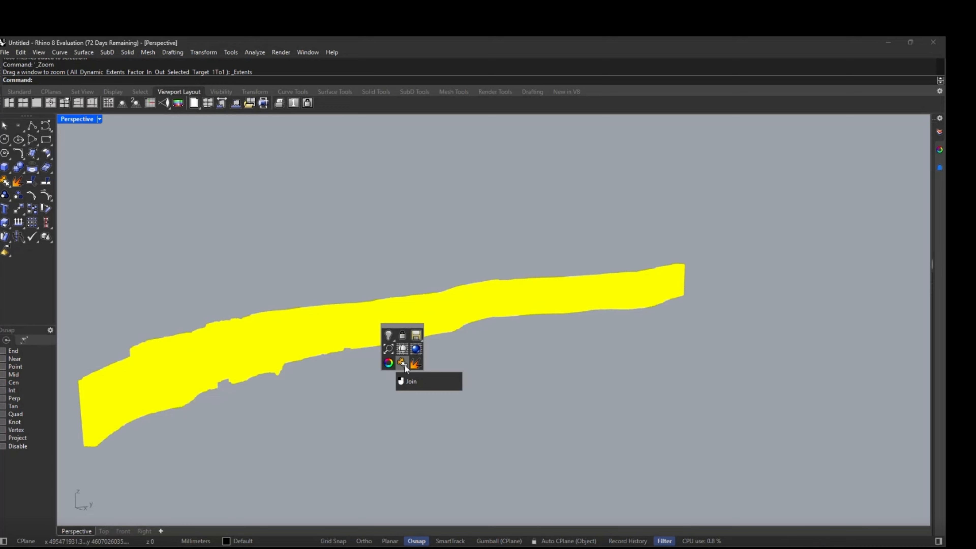
click(415, 363)
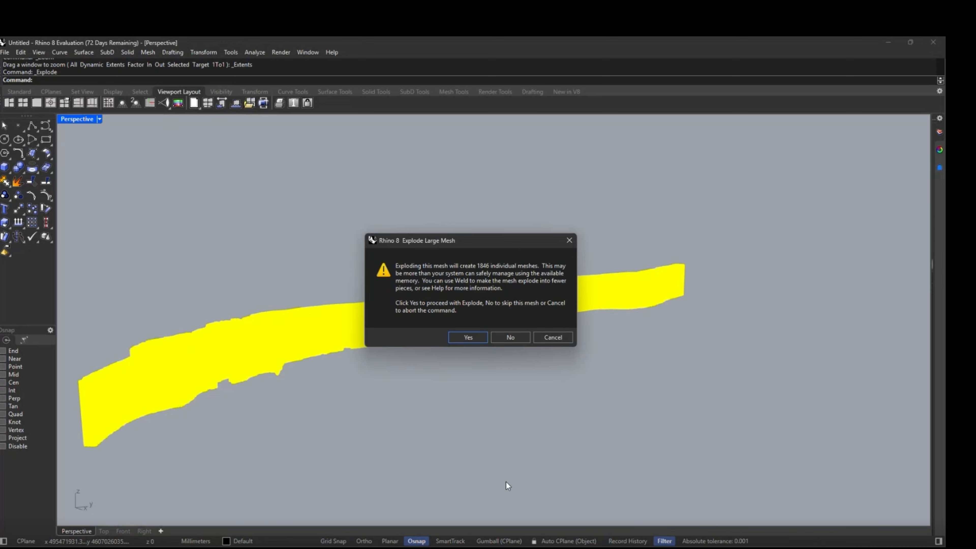
click(470, 340)
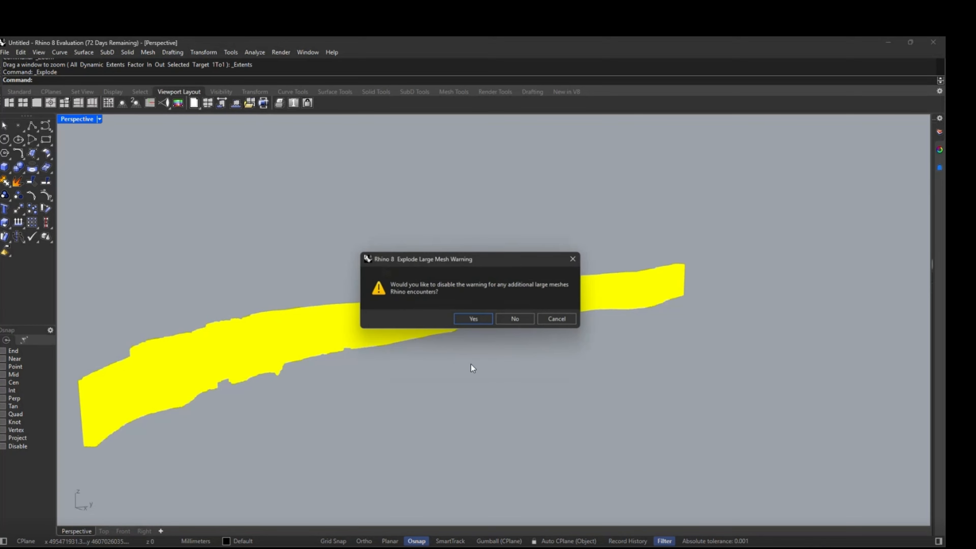
click(472, 319)
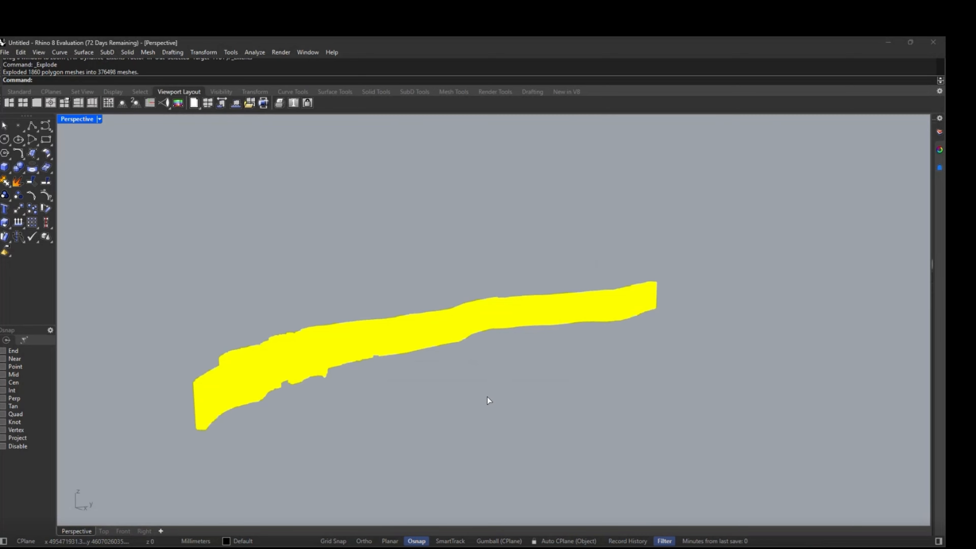
Delete the exploded wall and base meshes below the near end and along the lower part of the river body.
scroll(350, 395, up, 2)
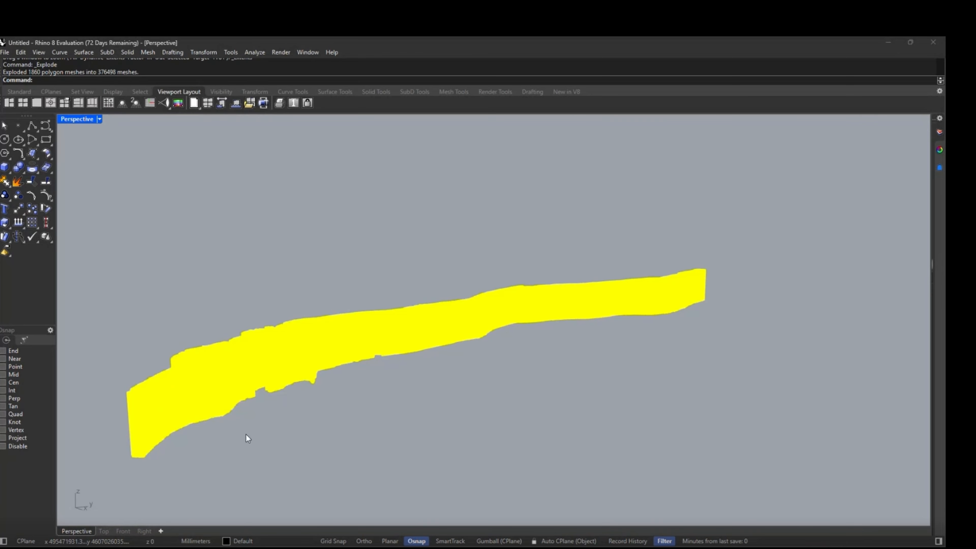
click(234, 481)
drag(228, 463, 114, 434)
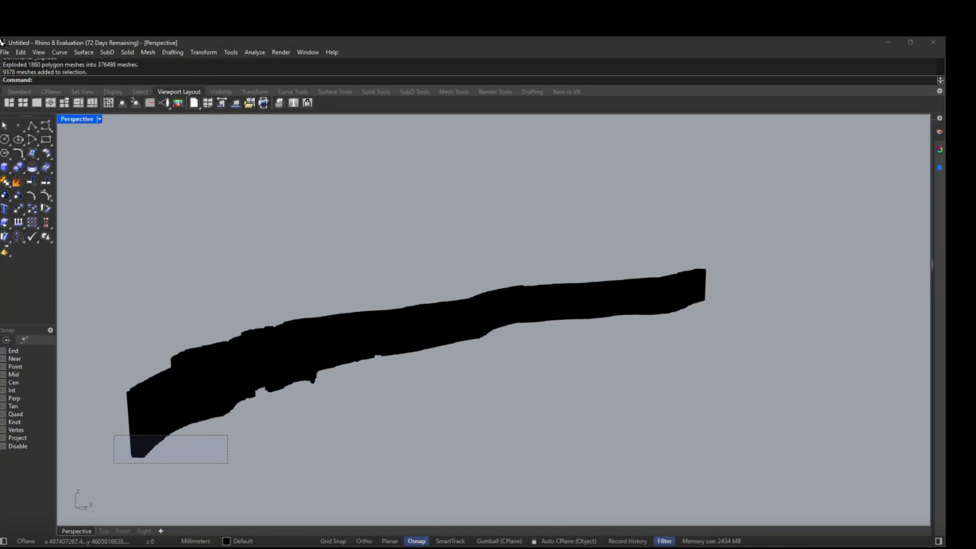
key(Delete)
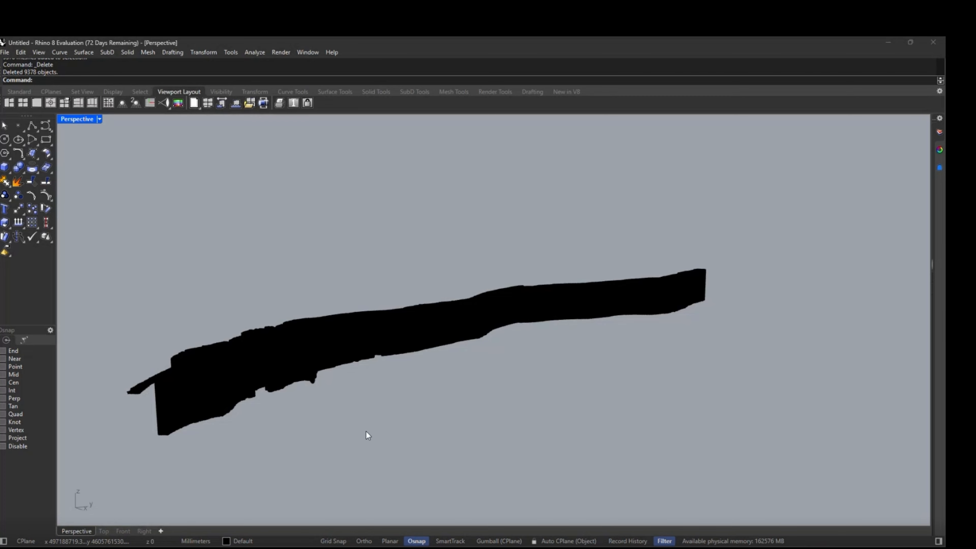
drag(398, 426, 462, 403)
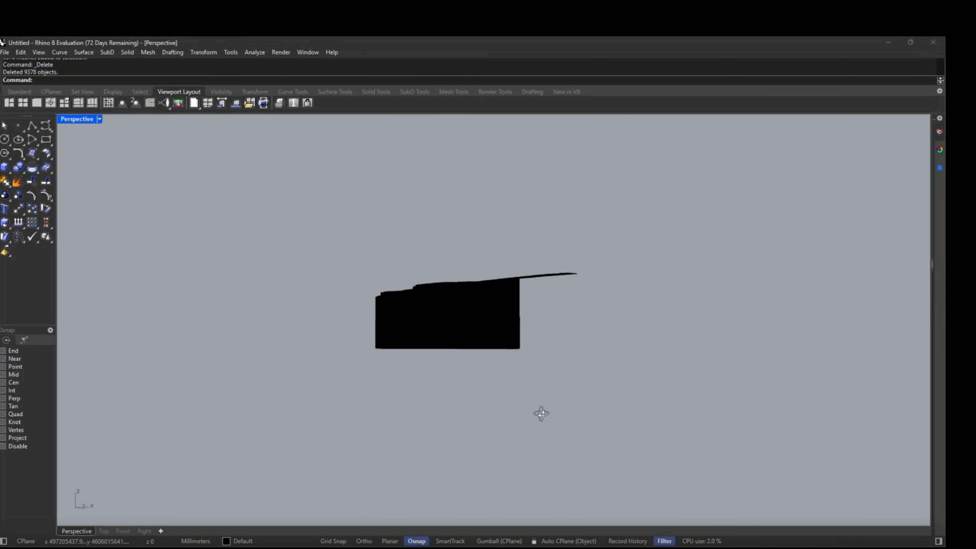
drag(560, 427, 361, 341)
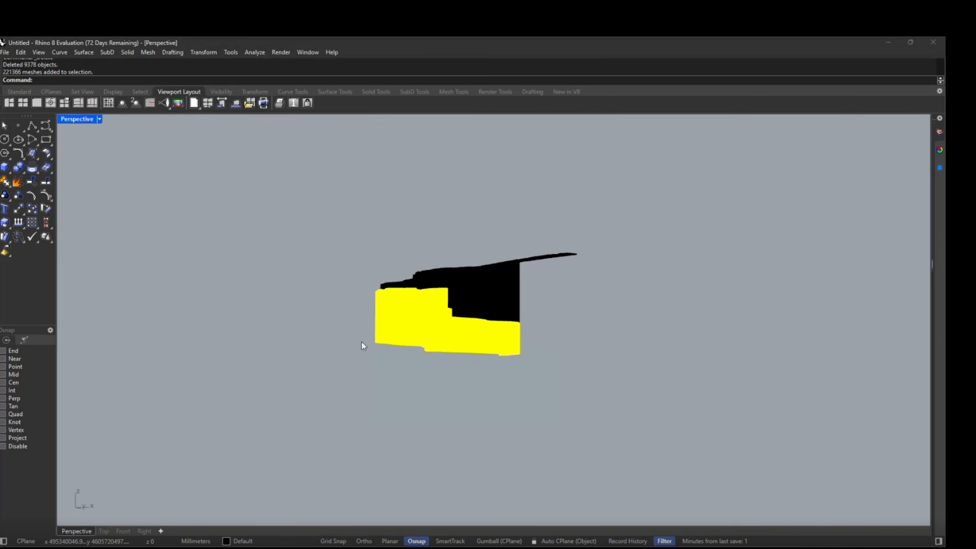
key(Delete)
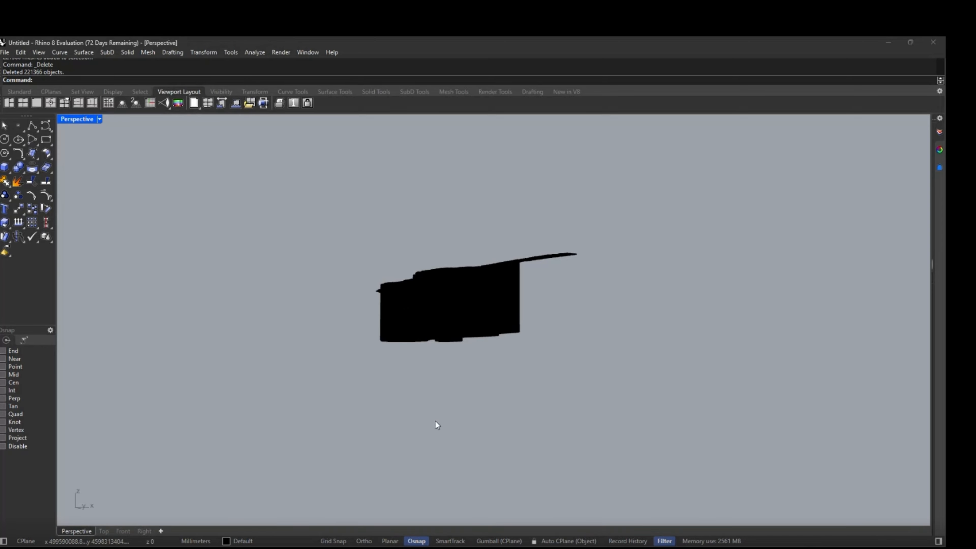
Delete the remaining wall and base meshes hanging below the river's top surface.
drag(435, 421, 380, 390)
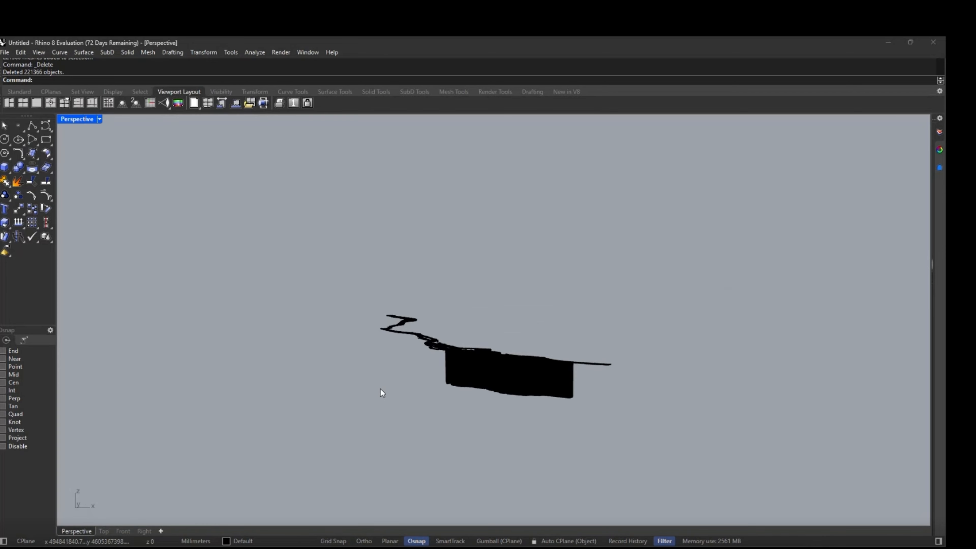
drag(586, 452, 427, 381)
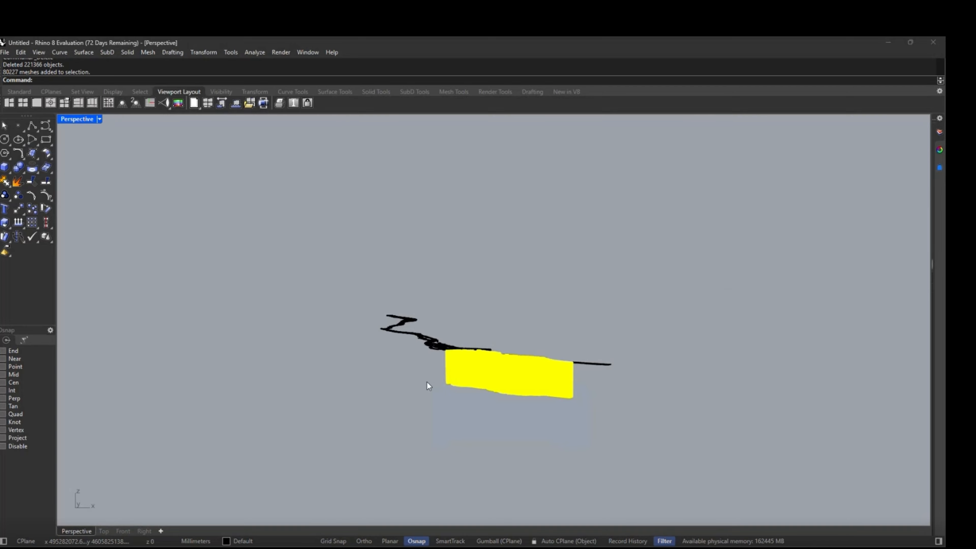
key(Delete)
drag(506, 397, 319, 473)
key(Delete)
Switch the Perspective viewport to Rendered display and inspect the remaining river surface up close along its channels.
middle_click(380, 355)
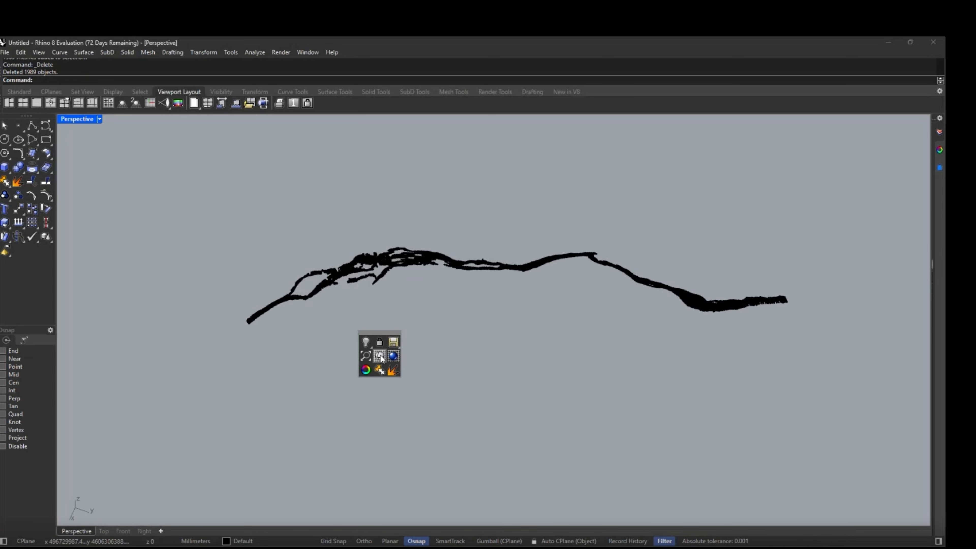
click(393, 356)
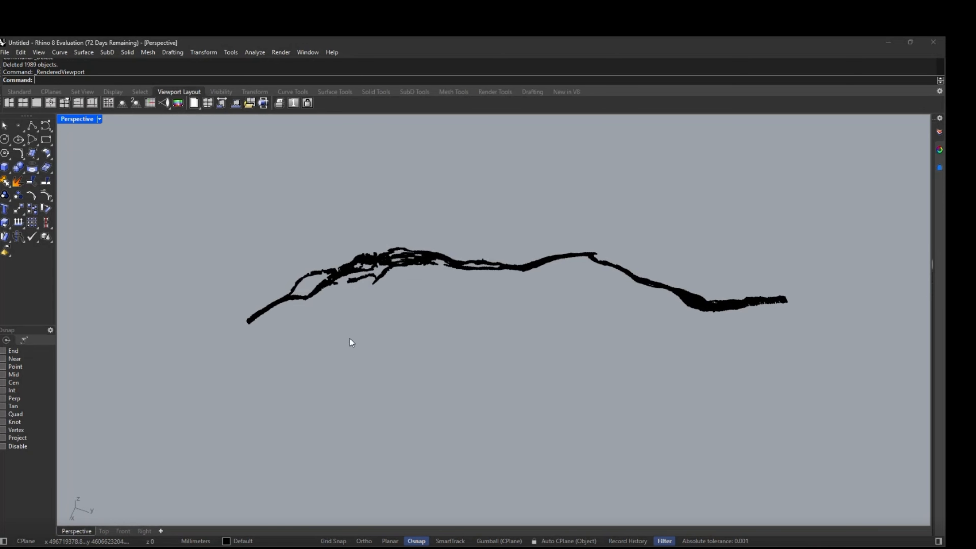
scroll(373, 276, up, 5)
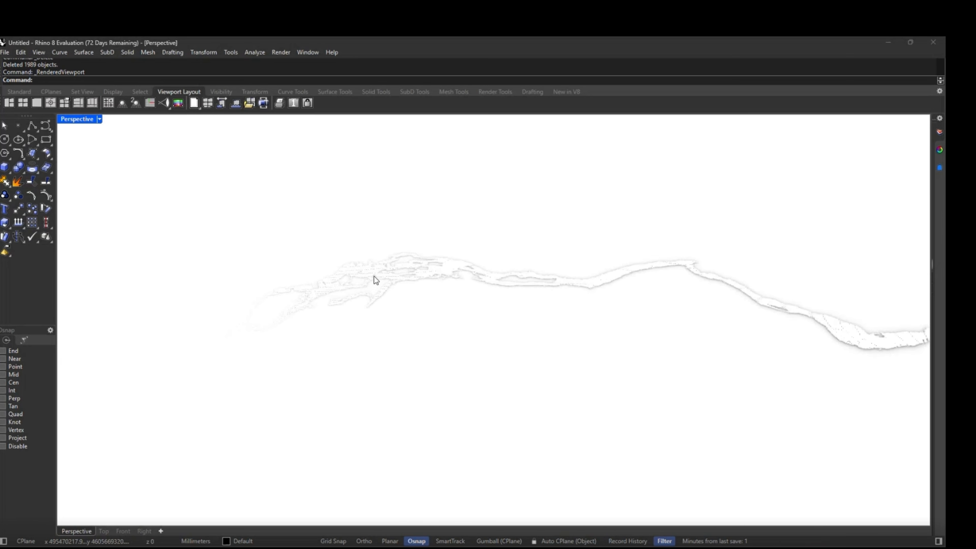
drag(373, 276, 350, 310)
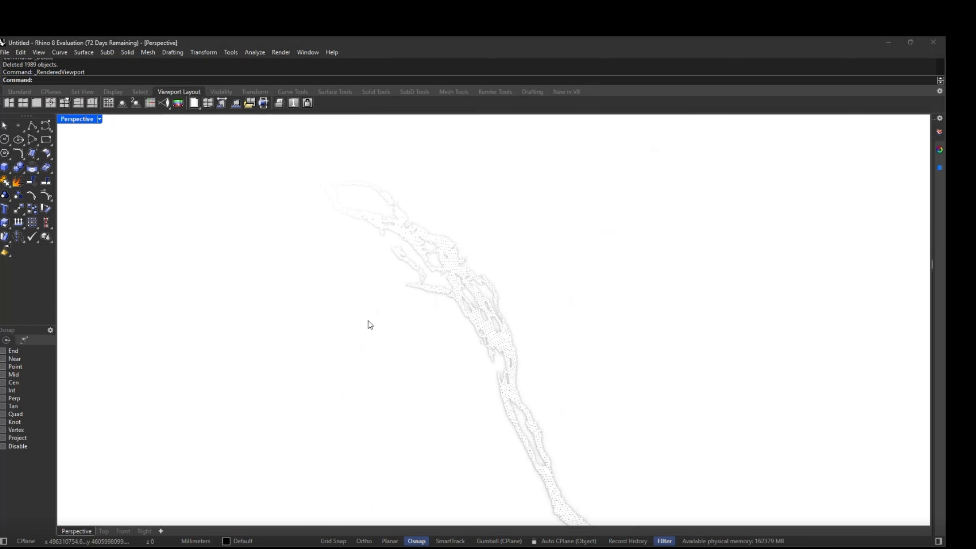
scroll(420, 321, up, 5)
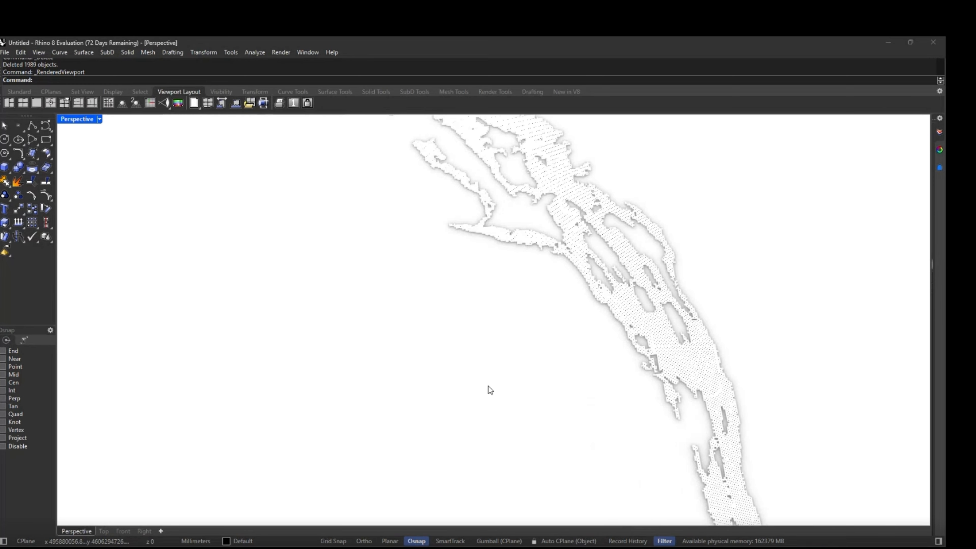
scroll(485, 313, down, 5)
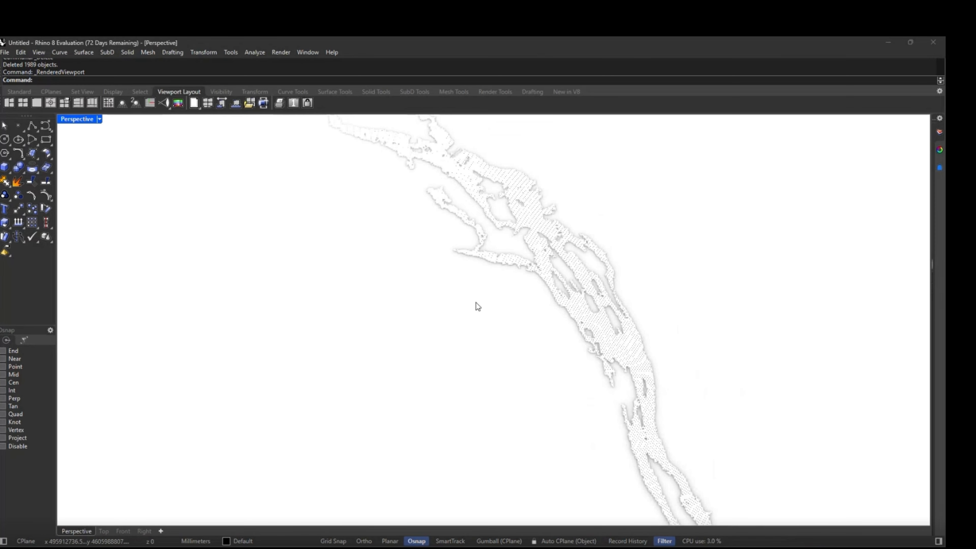
scroll(420, 176, up, 6)
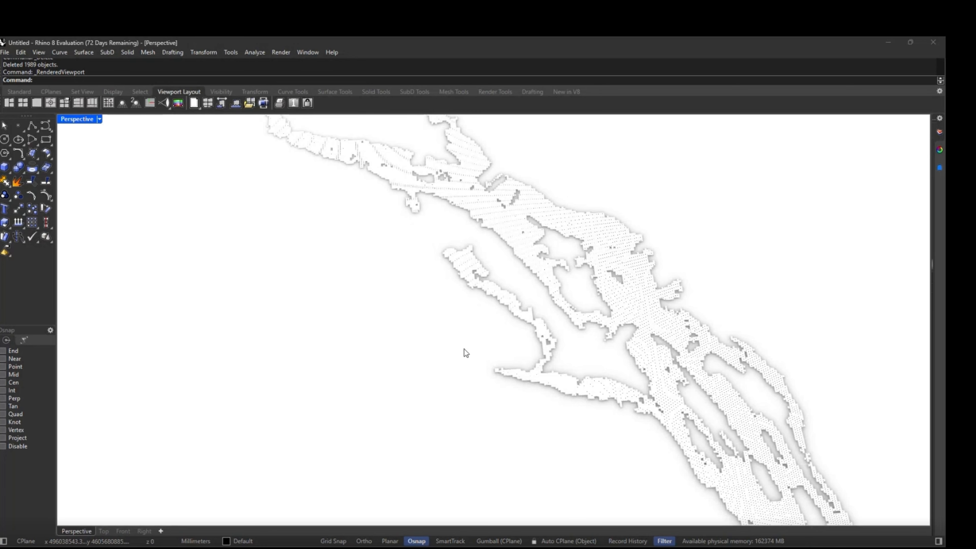
drag(464, 349, 419, 453)
scroll(416, 449, up, 6)
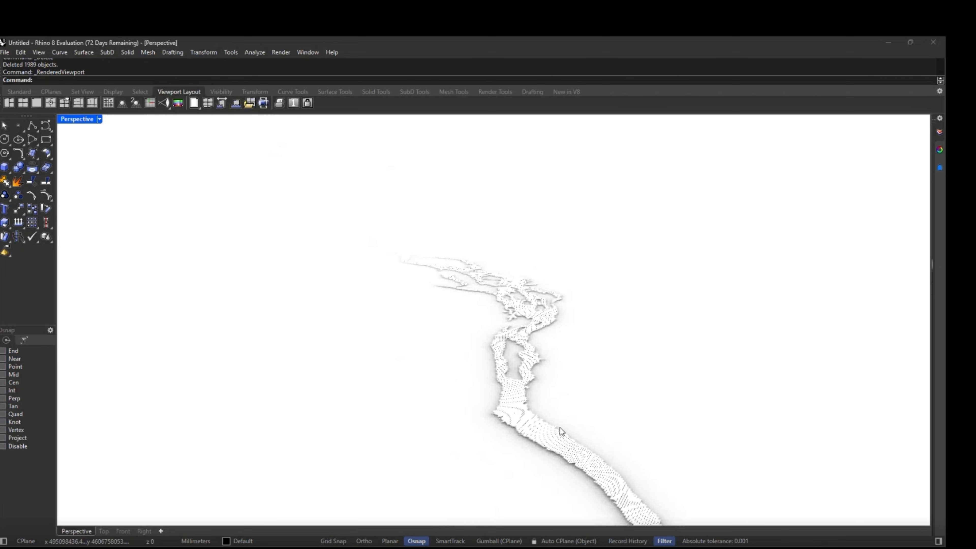
click(535, 453)
key(Escape)
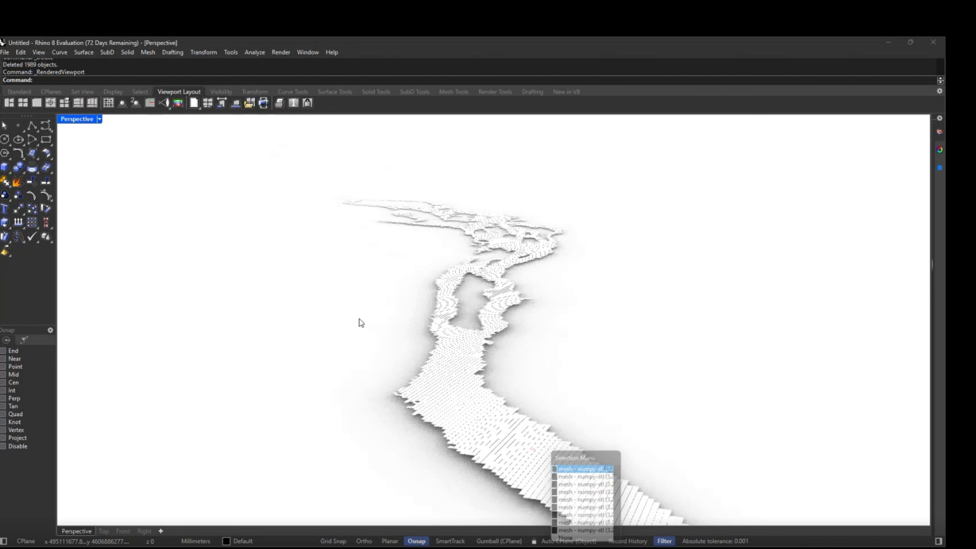
Select all the remaining river surface meshes and join them into a single mesh.
scroll(362, 310, down, 3)
scroll(361, 310, down, 3)
scroll(431, 277, down, 3)
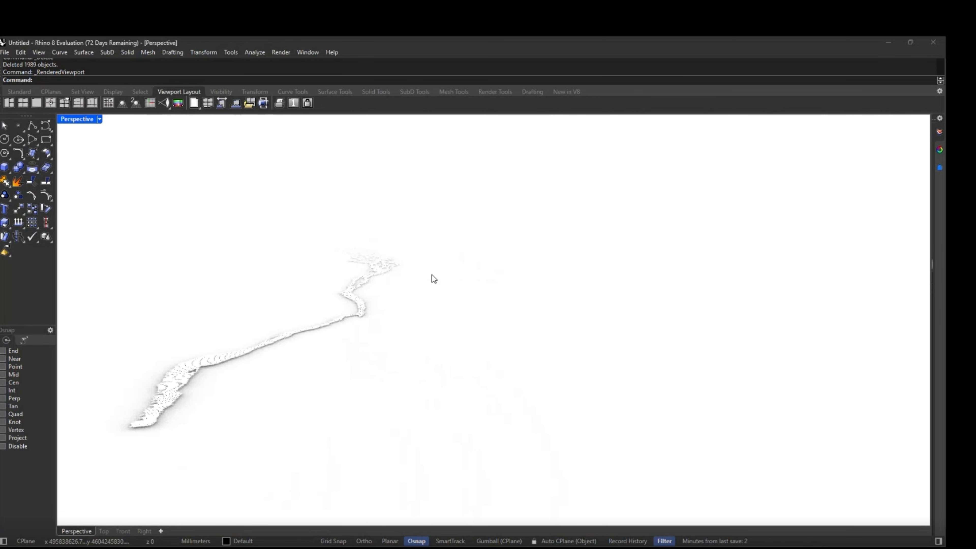
scroll(423, 269, down, 2)
drag(562, 203, 253, 420)
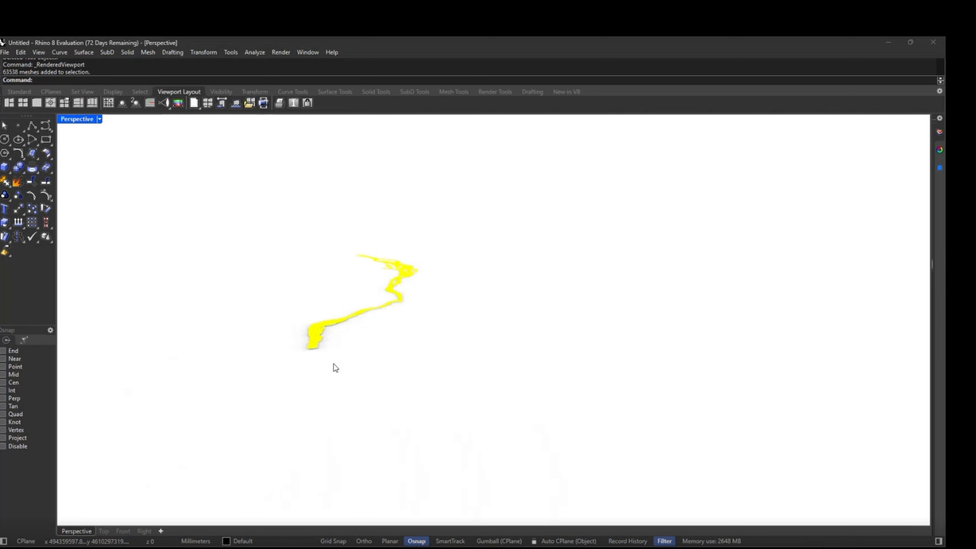
middle_click(336, 344)
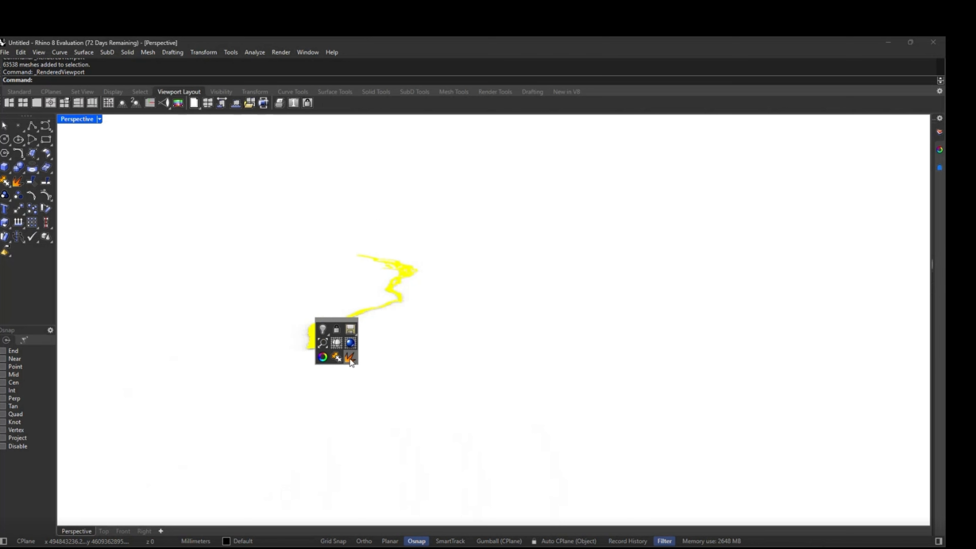
click(337, 358)
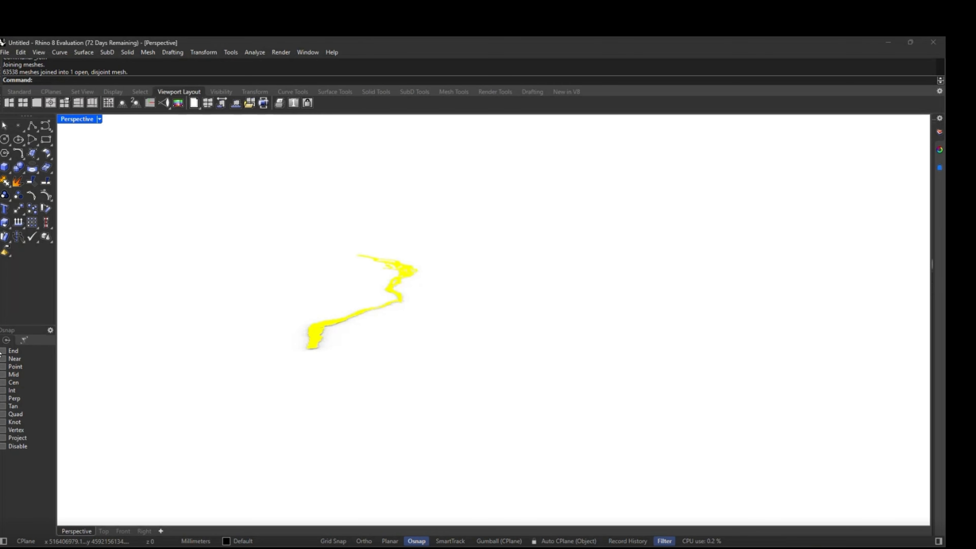
Deselect the joined river mesh in Rhino 8 and inspect its surface along the whole river course.
click(150, 542)
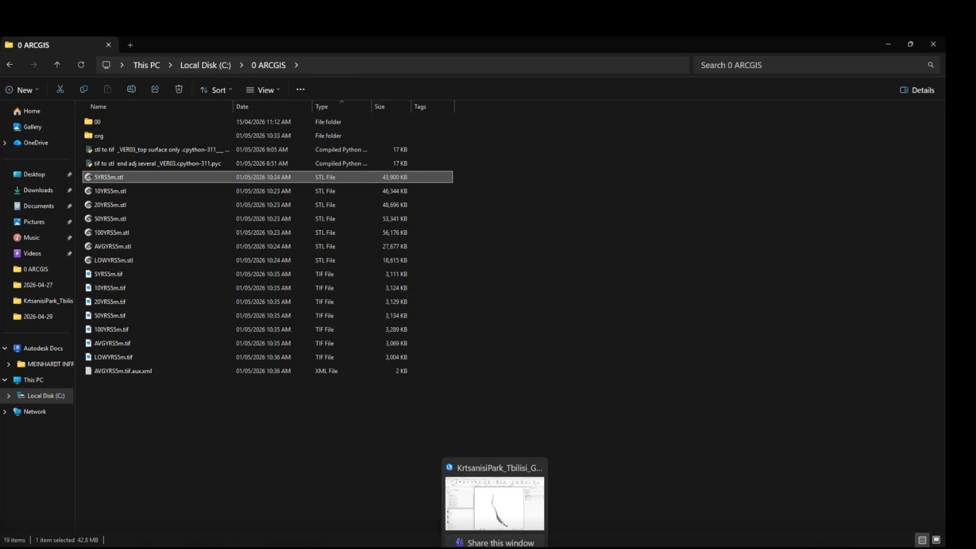
click(702, 522)
scroll(474, 325, down, 6)
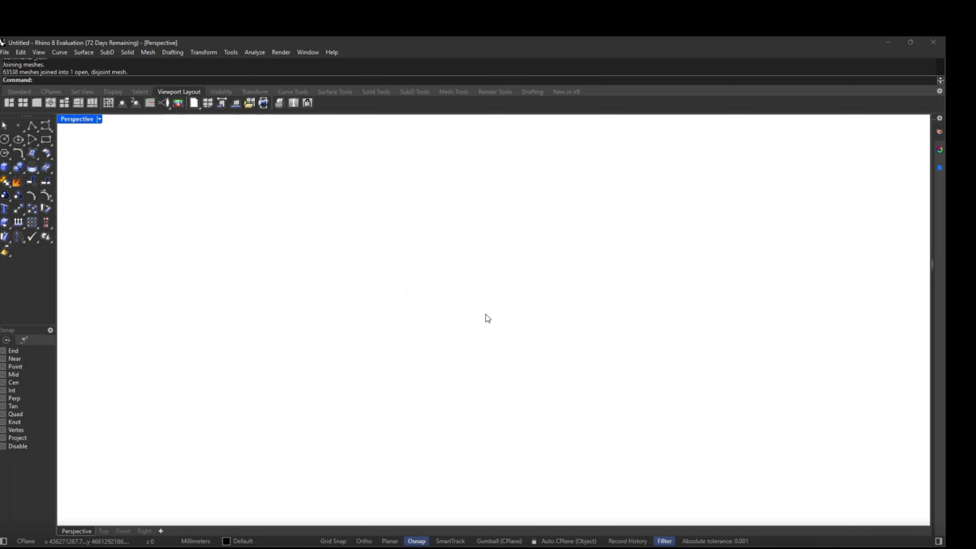
scroll(449, 310, up, 5)
scroll(446, 281, up, 3)
scroll(435, 250, up, 4)
scroll(454, 299, up, 3)
click(438, 344)
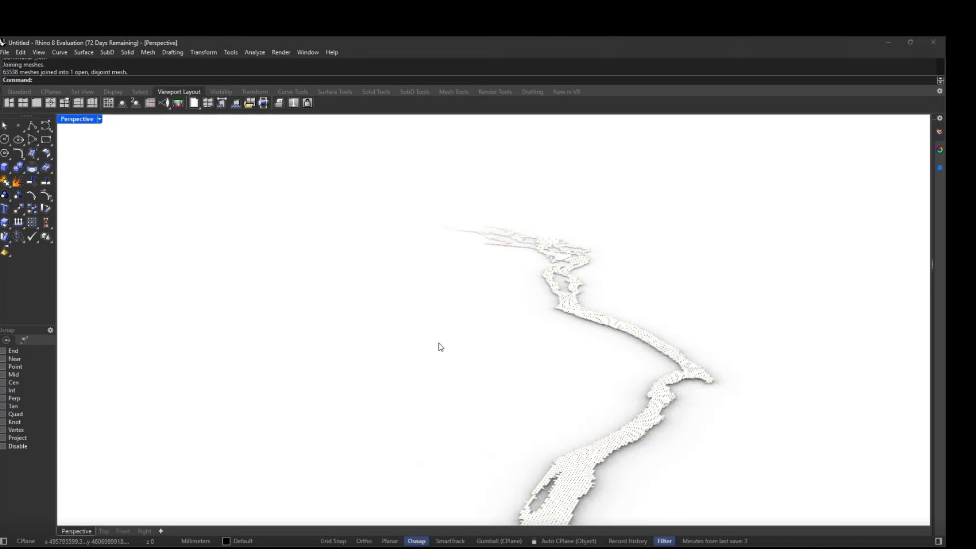
scroll(403, 323, down, 3)
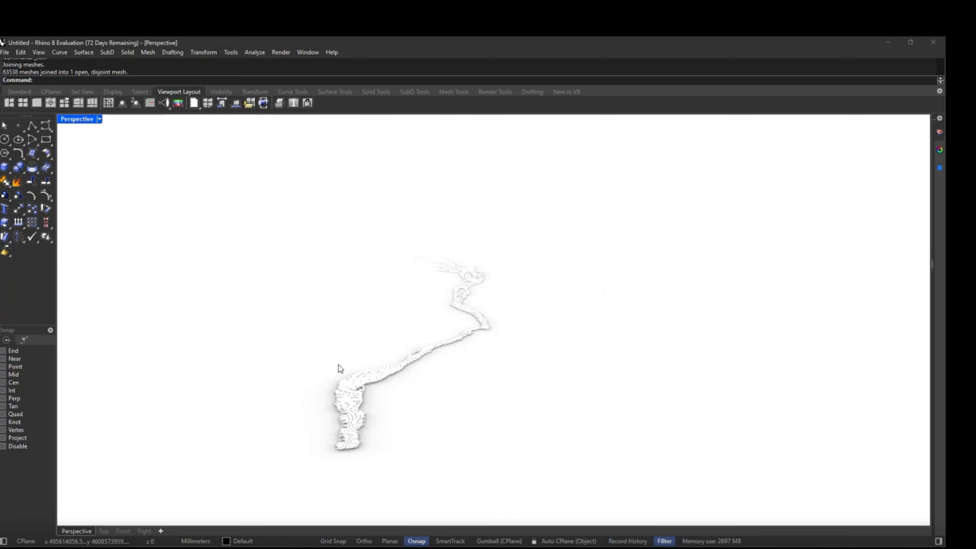
Switch to File Explorer and select 20YRS5m.tif among the scripts and converted files in the 0 ARCGIS folder.
key(alt+Tab)
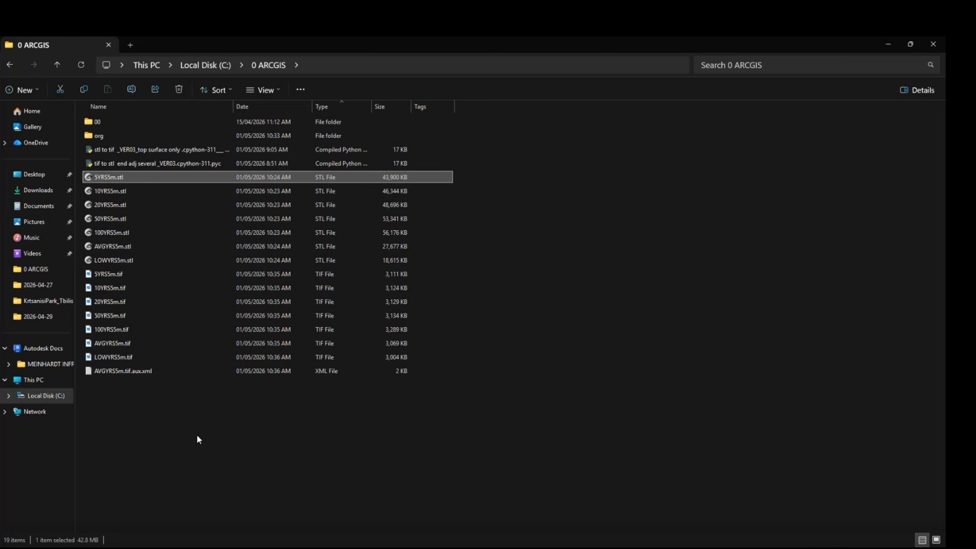
click(102, 163)
click(106, 302)
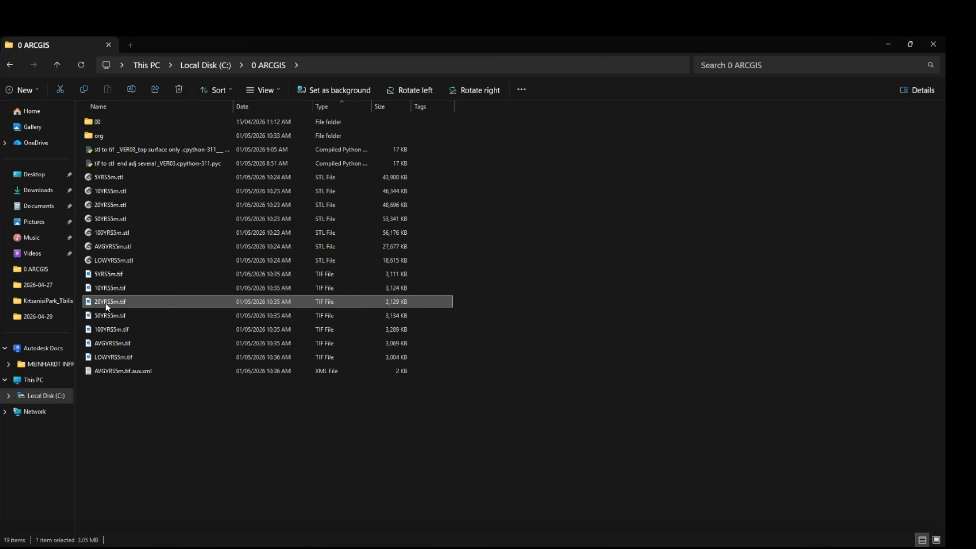
drag(105, 303, 307, 421)
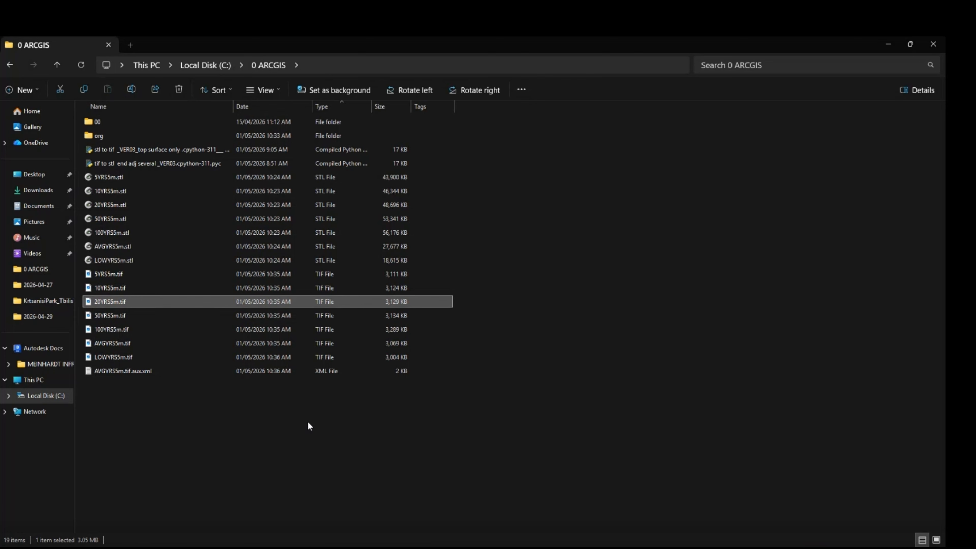